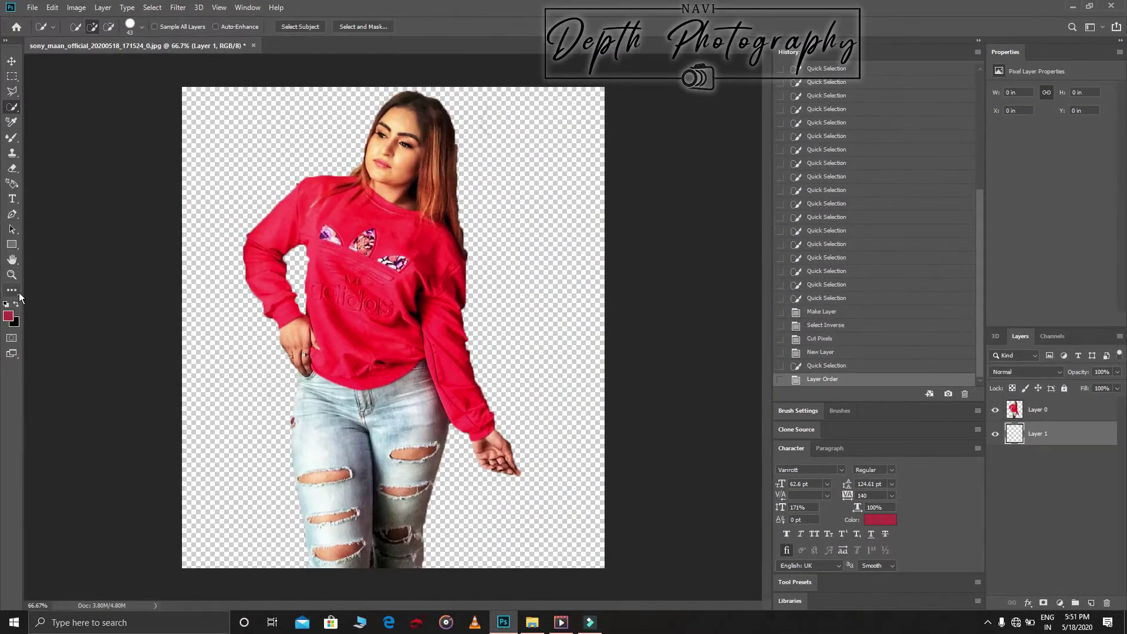
Draw a magenta-filled rectangle covering the whole canvas as a backdrop
left_click(12, 248)
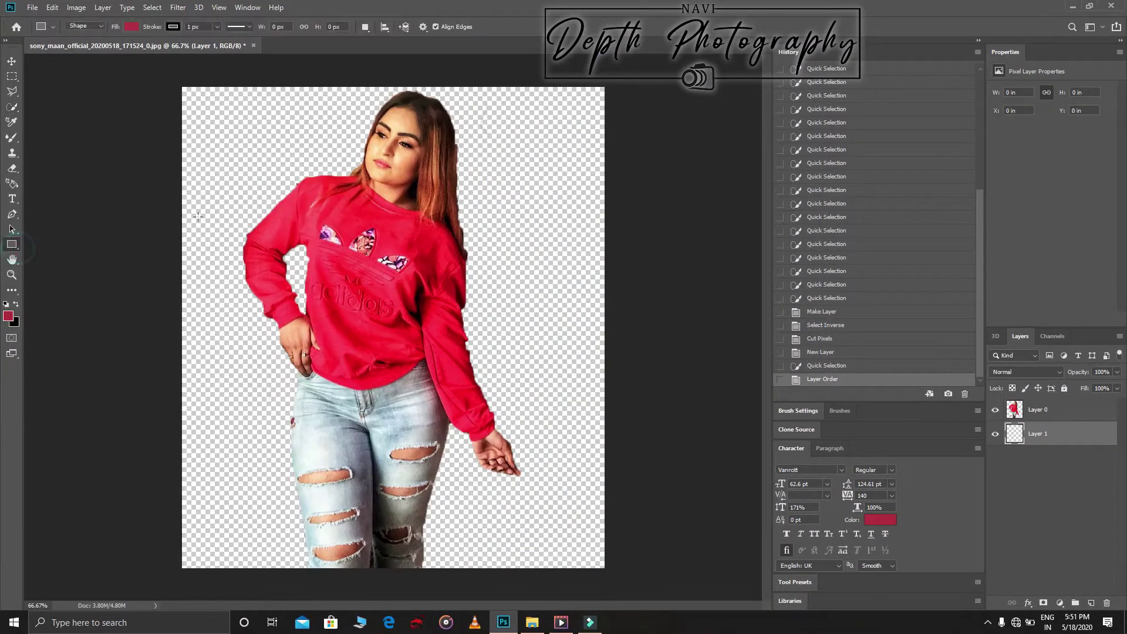
left_click(133, 27)
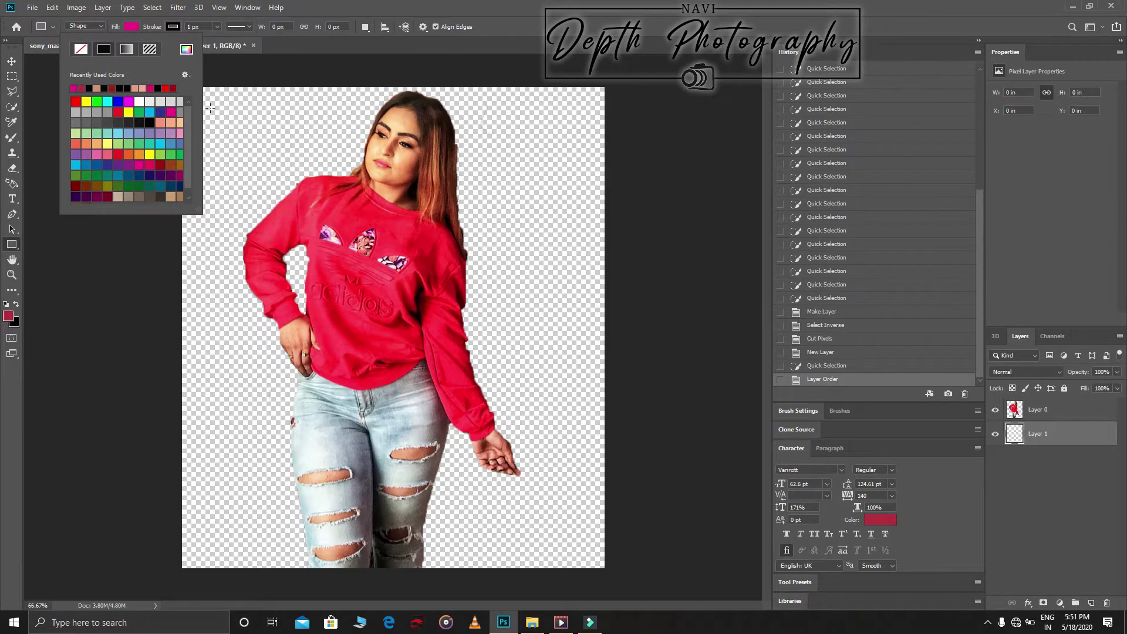
left_click(212, 79)
left_click(589, 228)
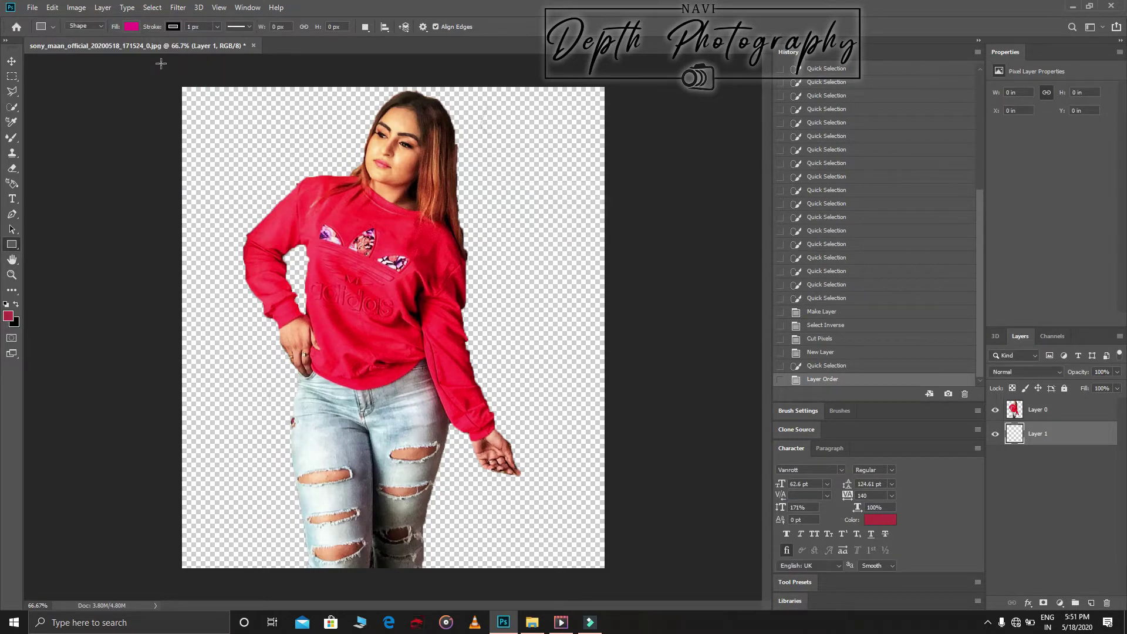
left_click_drag(160, 64, 616, 584)
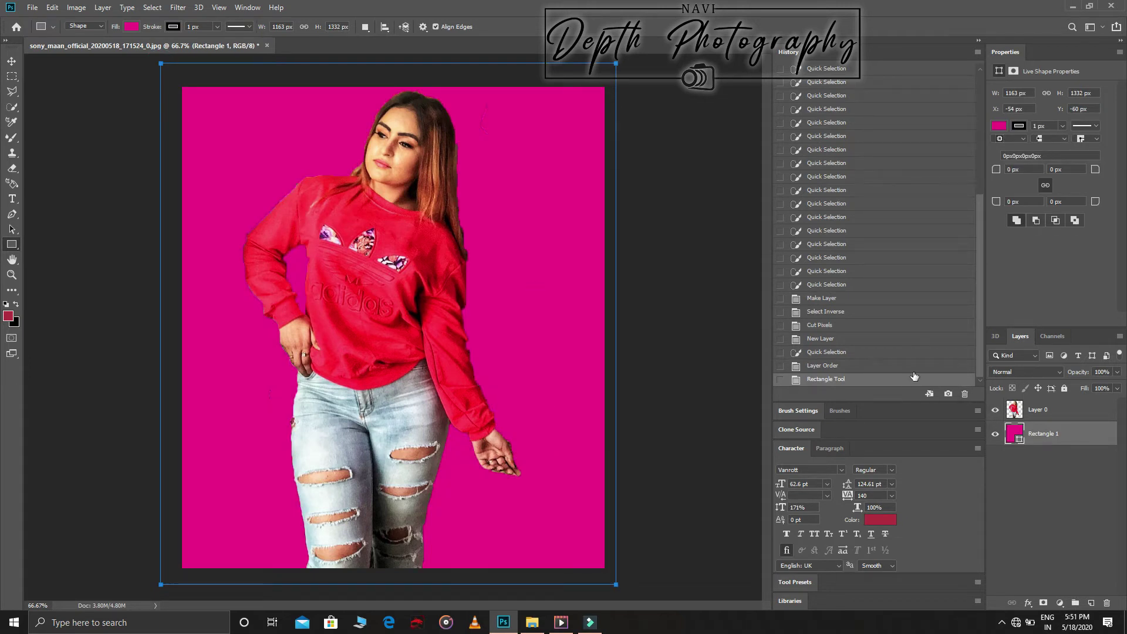
Scale the woman's layer to about 83% and reposition her lower in the frame
left_click(10, 79)
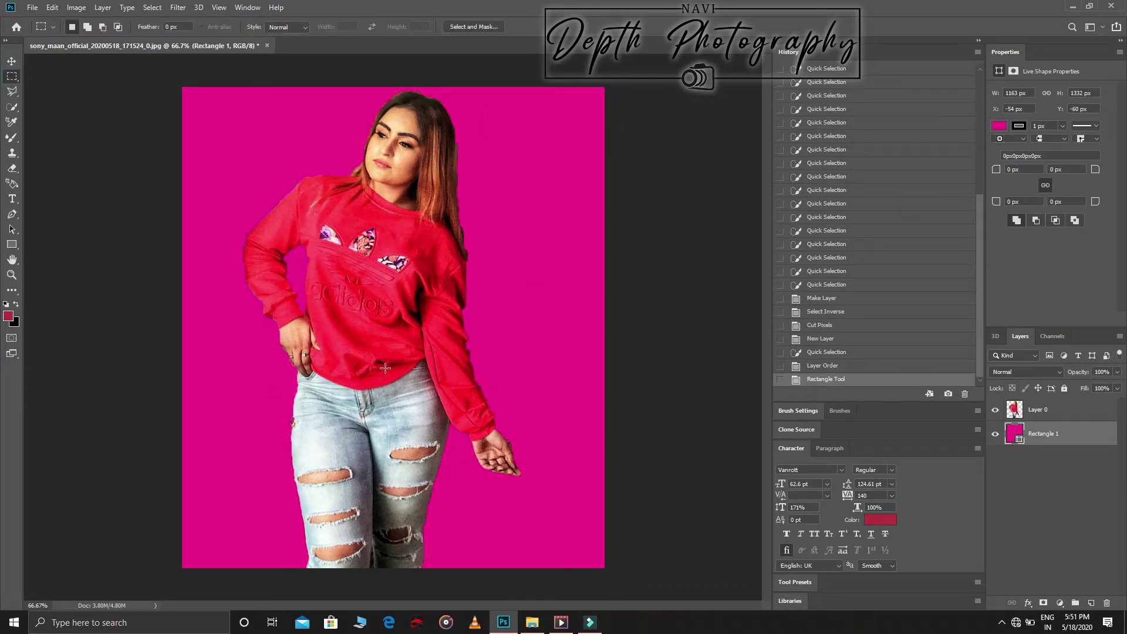
left_click(1059, 421)
key("ctrl+t")
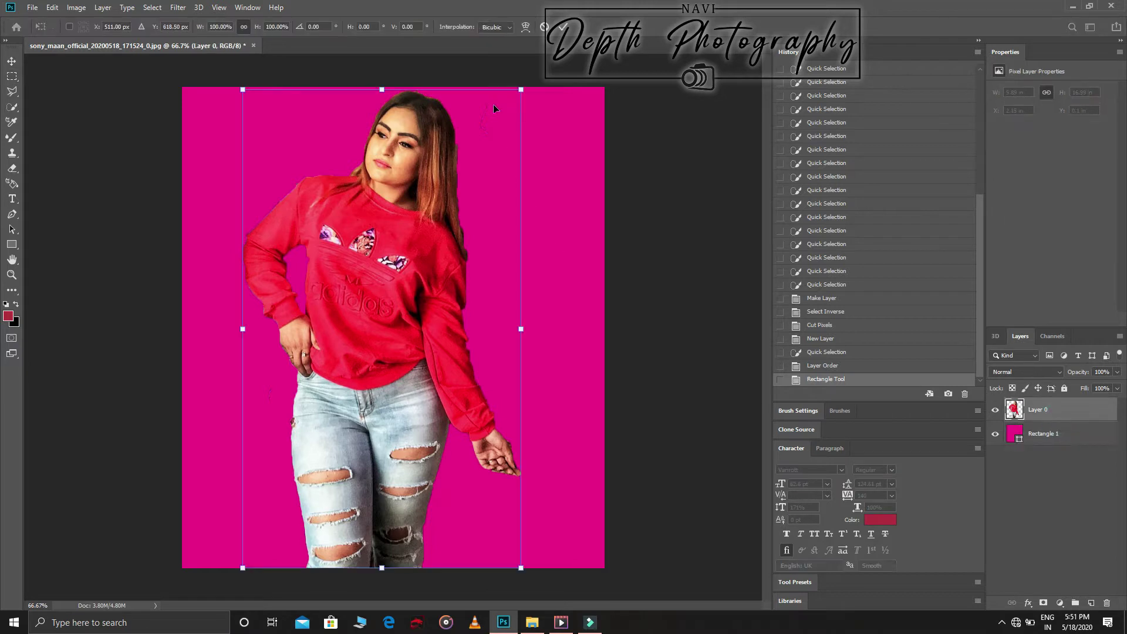
left_click_drag(517, 90, 475, 169)
mouse_move(405, 311)
left_mouse_down()
mouse_move(449, 311)
mouse_move(449, 288)
mouse_move(453, 313)
mouse_move(440, 311)
left_mouse_up()
key("Return")
key("m")
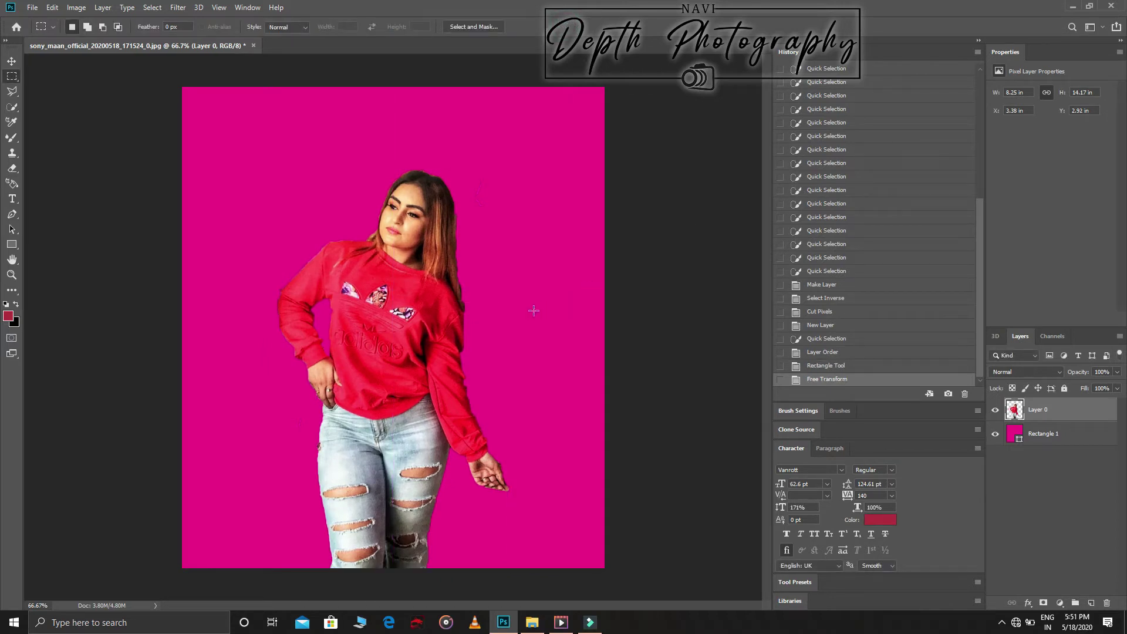
Quick-select the woman's red sweatshirt, undoing the overreaching last stroke
left_click(12, 107)
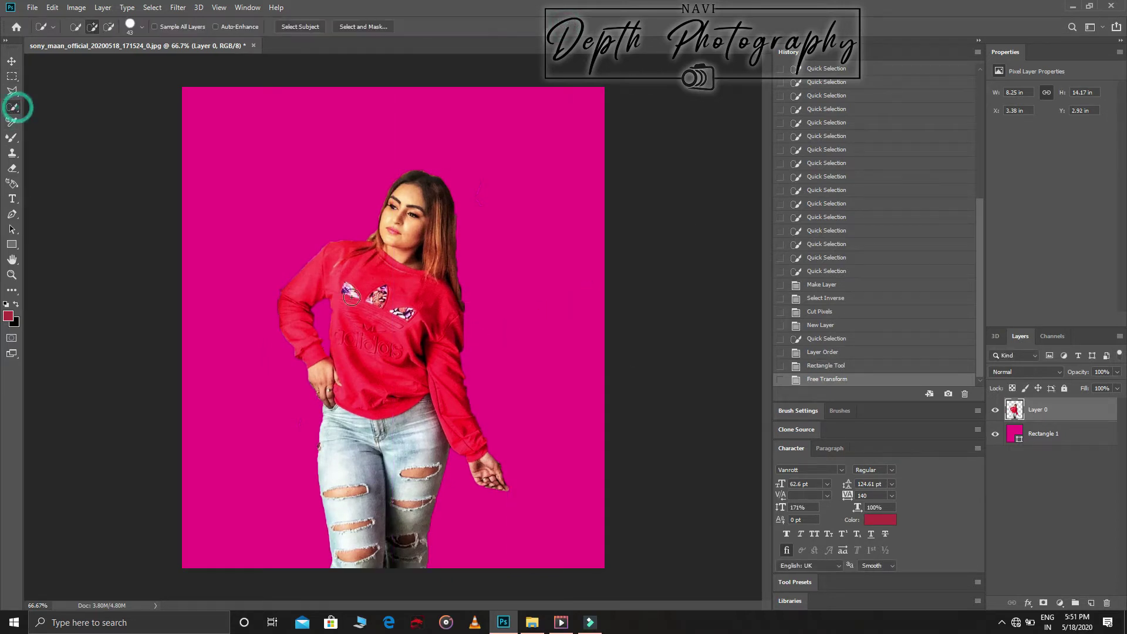
left_click_drag(370, 310, 320, 376)
left_click_drag(411, 329, 325, 376)
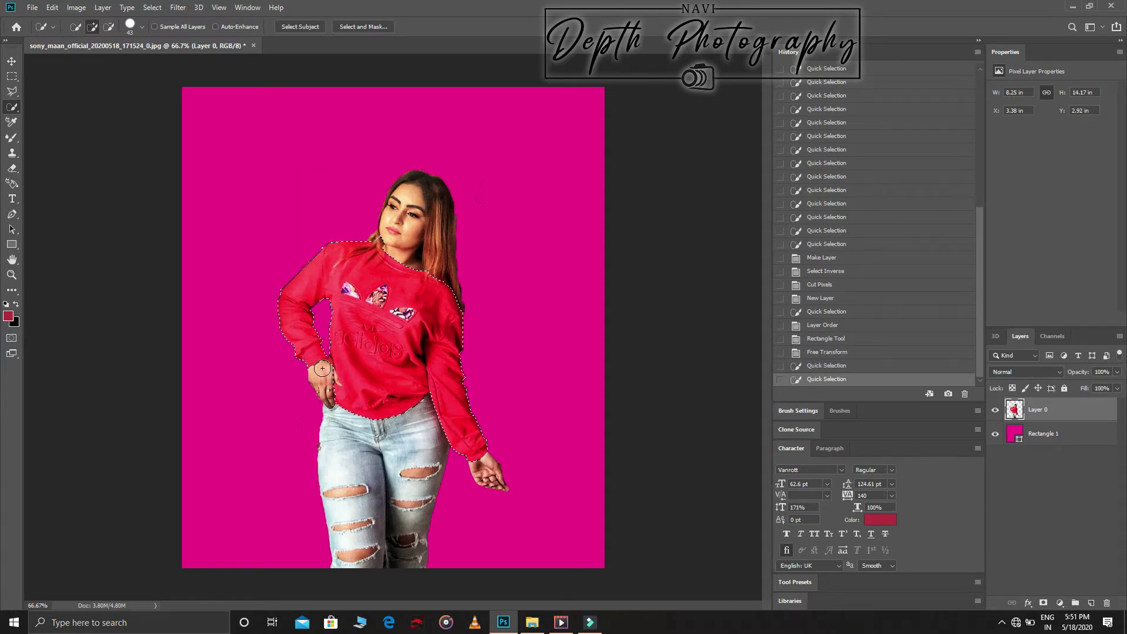
key("super")
key("Escape")
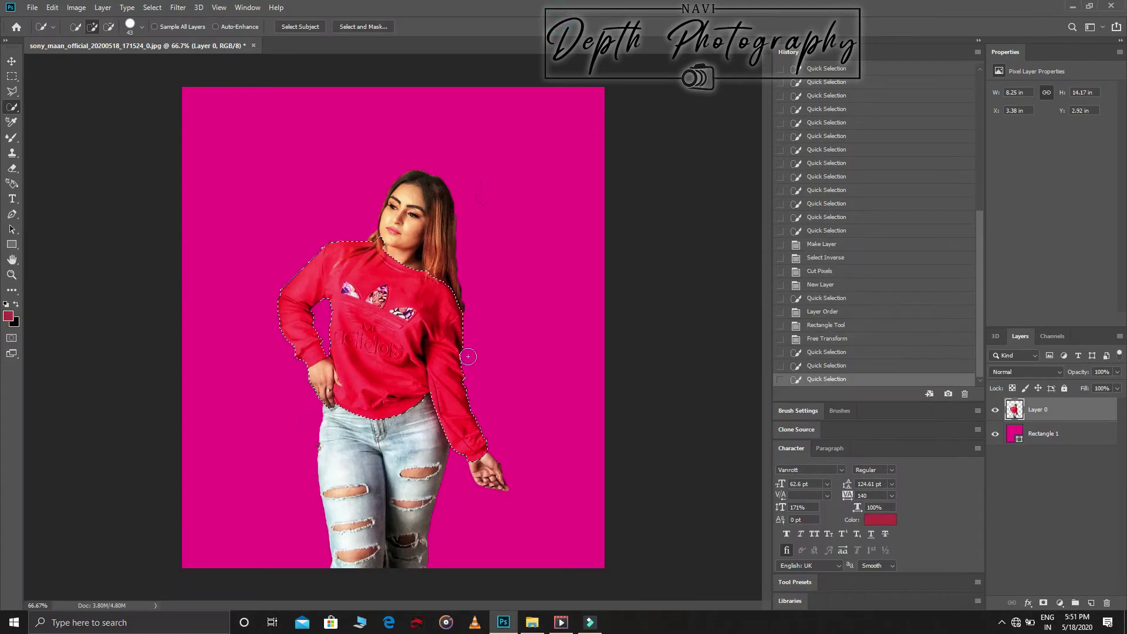
key("ctrl+z")
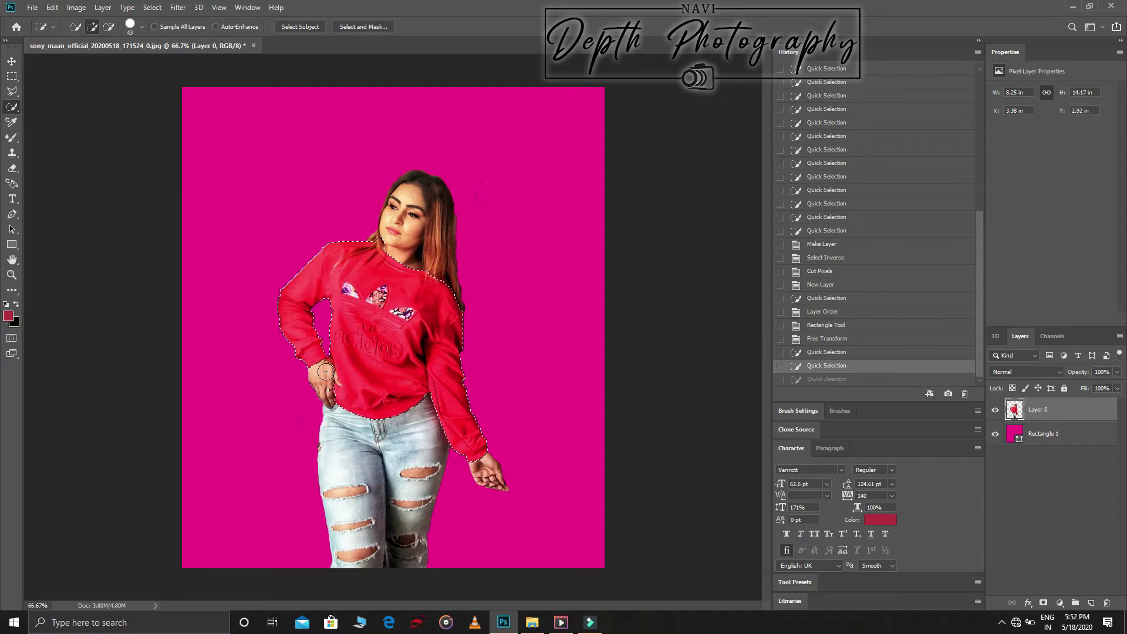
Subtract the hand from the sweatshirt selection
key("alt")
left_click(326, 368, "alt")
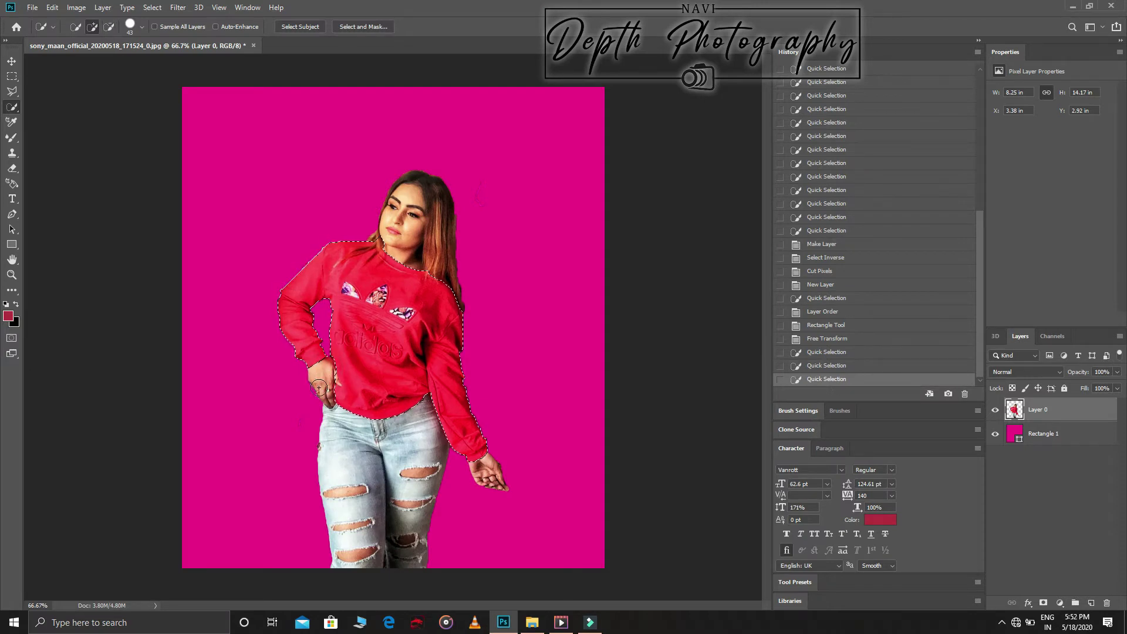
left_click(328, 388, "alt")
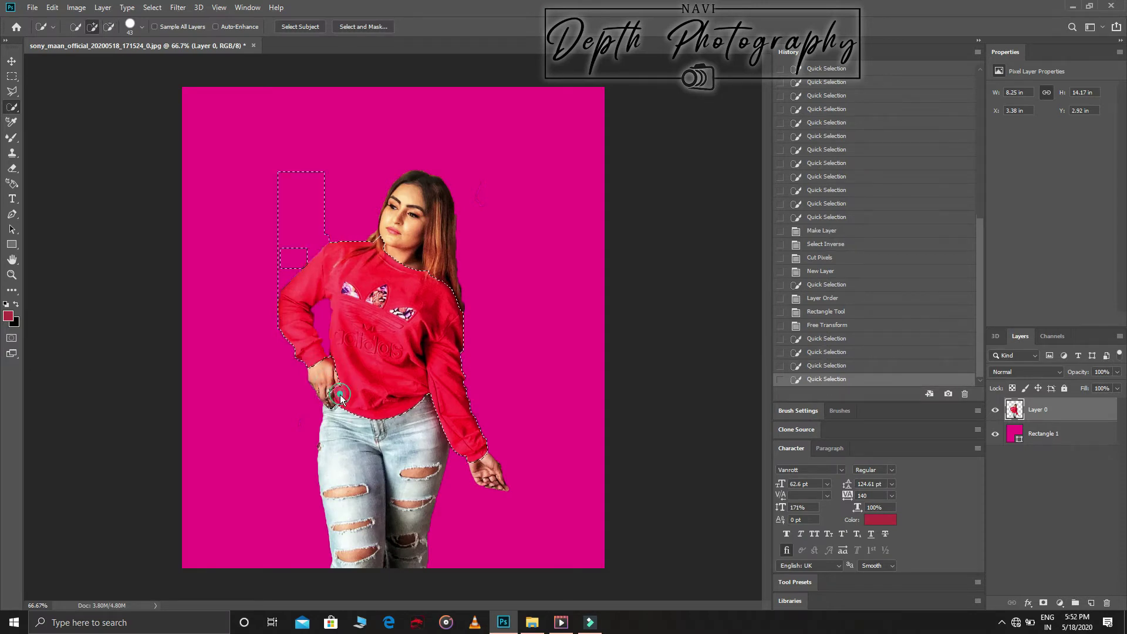
left_click(332, 385, "alt")
Zoom in on the hand by the jeans pocket and remove the fingers from the selection
left_click(17, 276)
left_click_drag(313, 402, 391, 456)
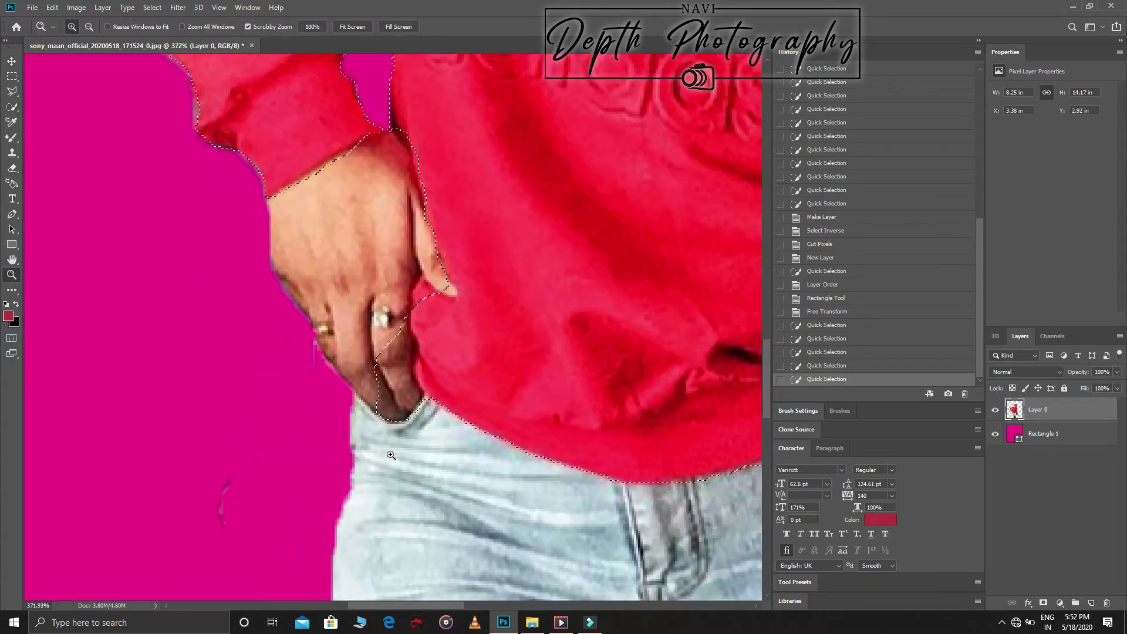
left_click(8, 109)
left_click(385, 358, "alt")
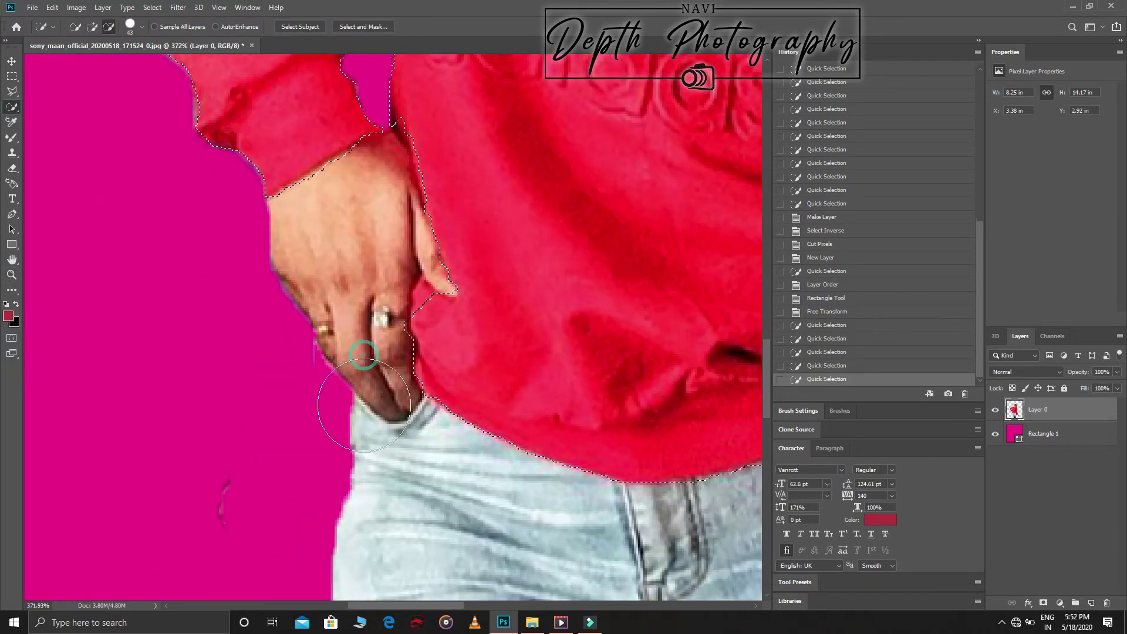
left_click(391, 382, "alt")
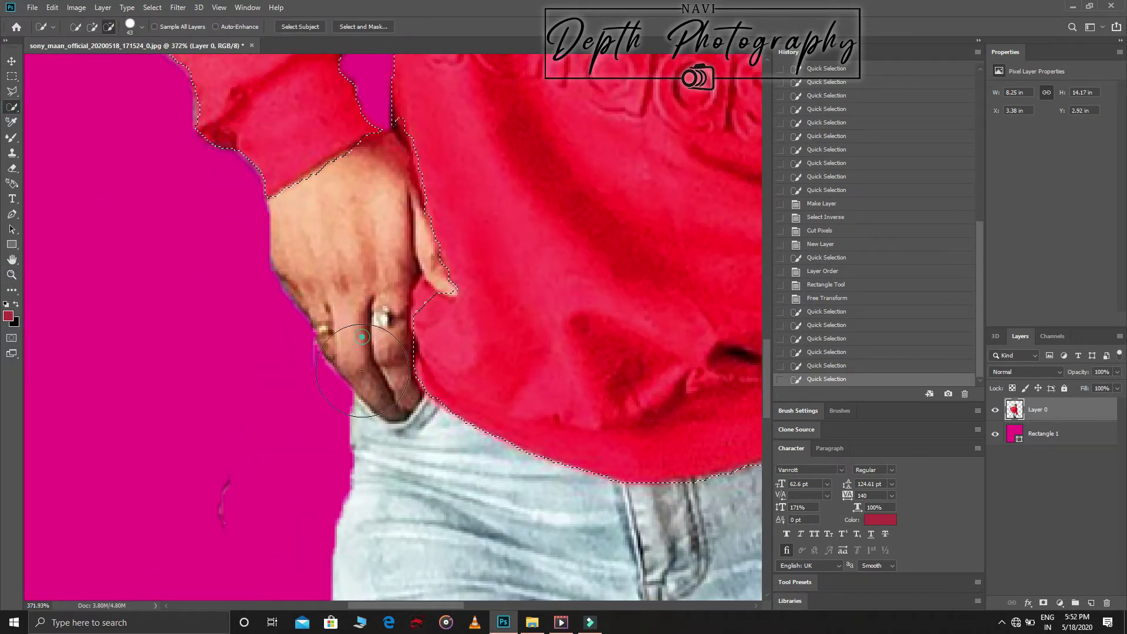
left_click(109, 26)
right_click(509, 356)
key("Escape")
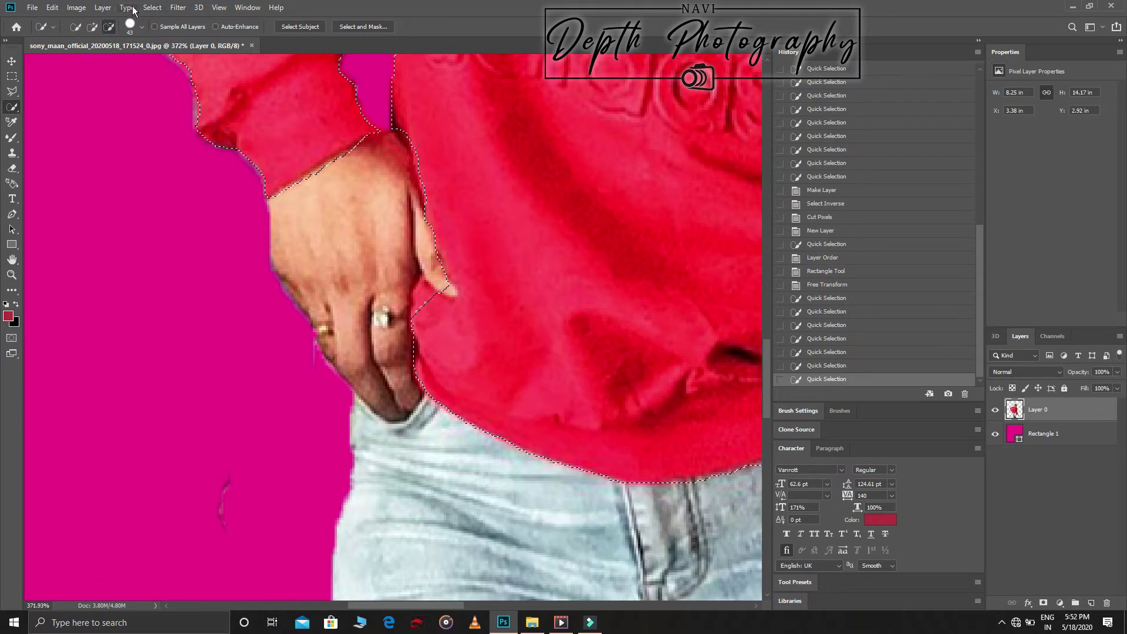
With a smaller brush, refine the selection edge around the fingertip
left_click(139, 25)
key("Return")
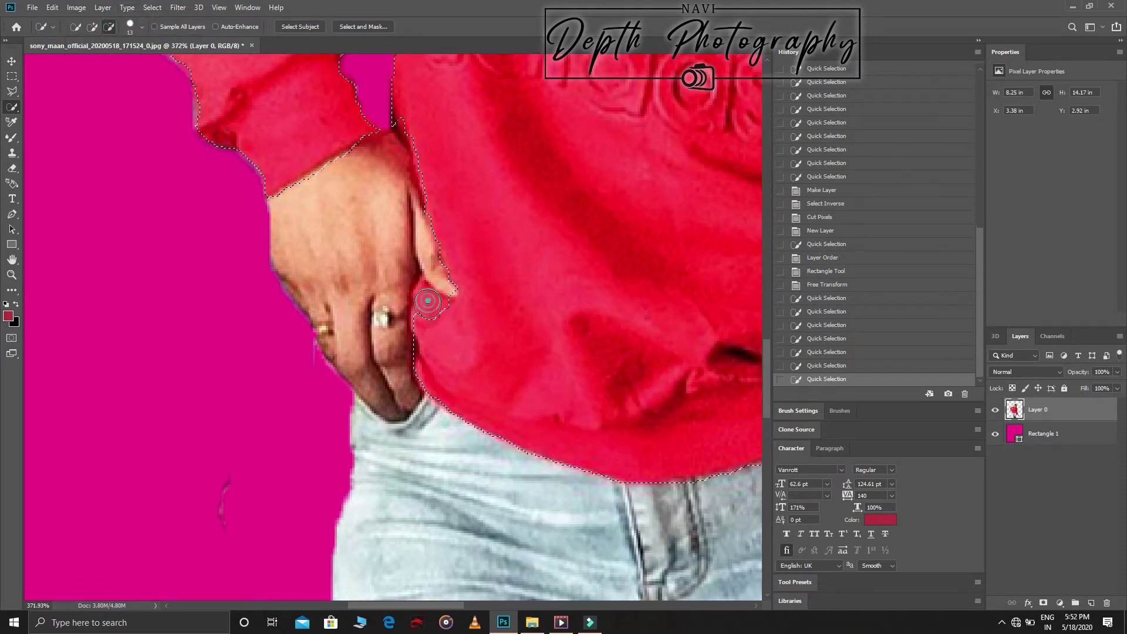
left_click(420, 297)
left_click(425, 301)
left_click(94, 26)
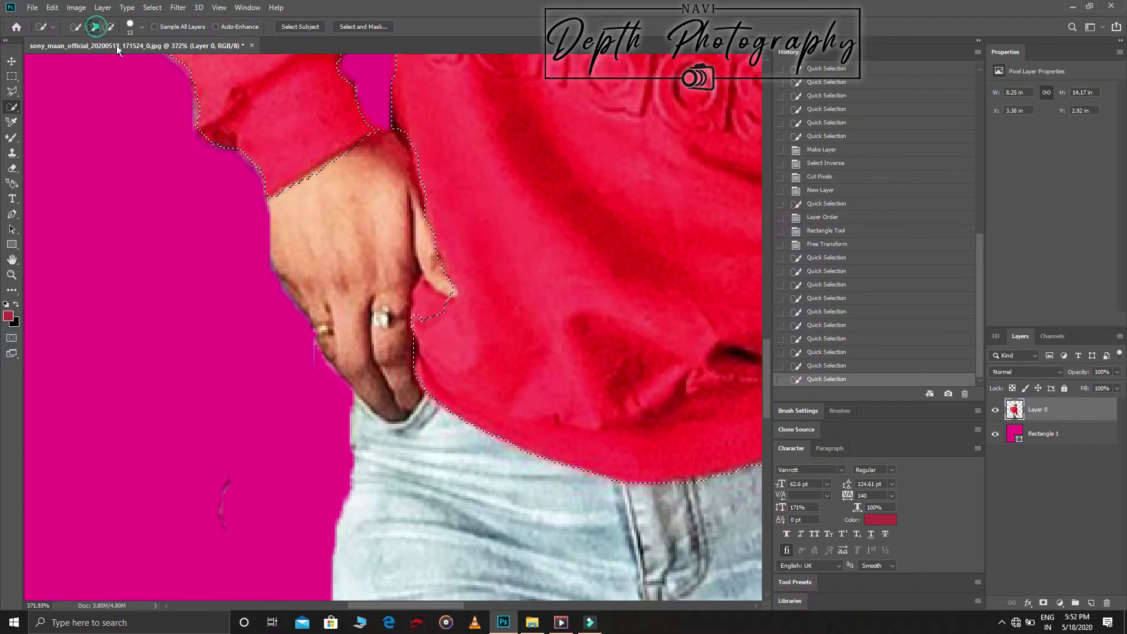
left_click(430, 302)
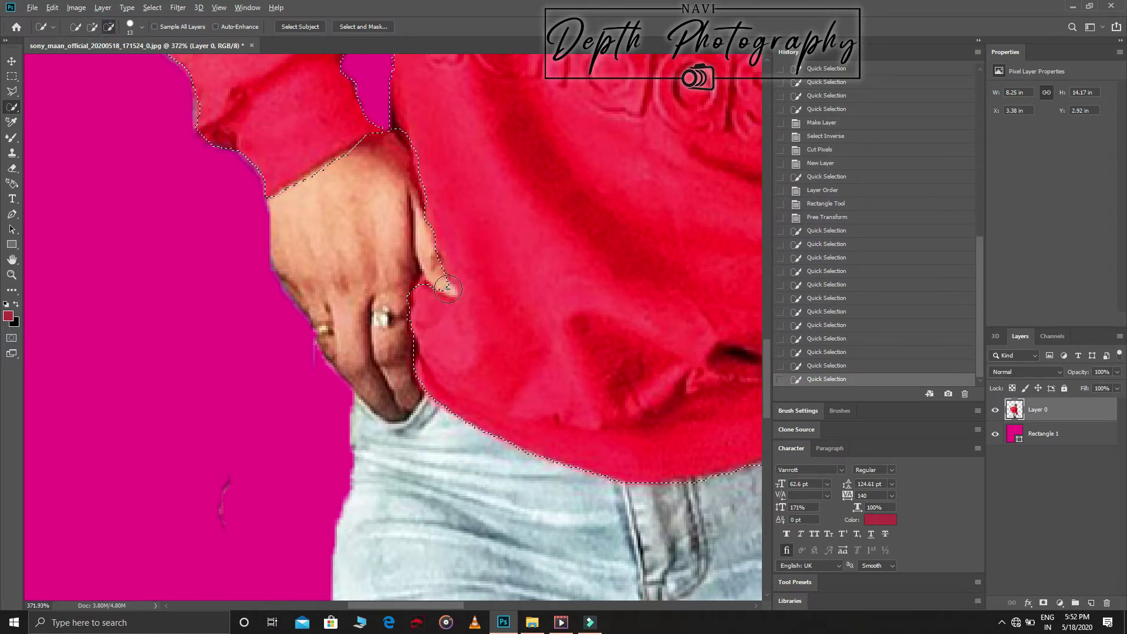
left_click(464, 273)
left_click(452, 297)
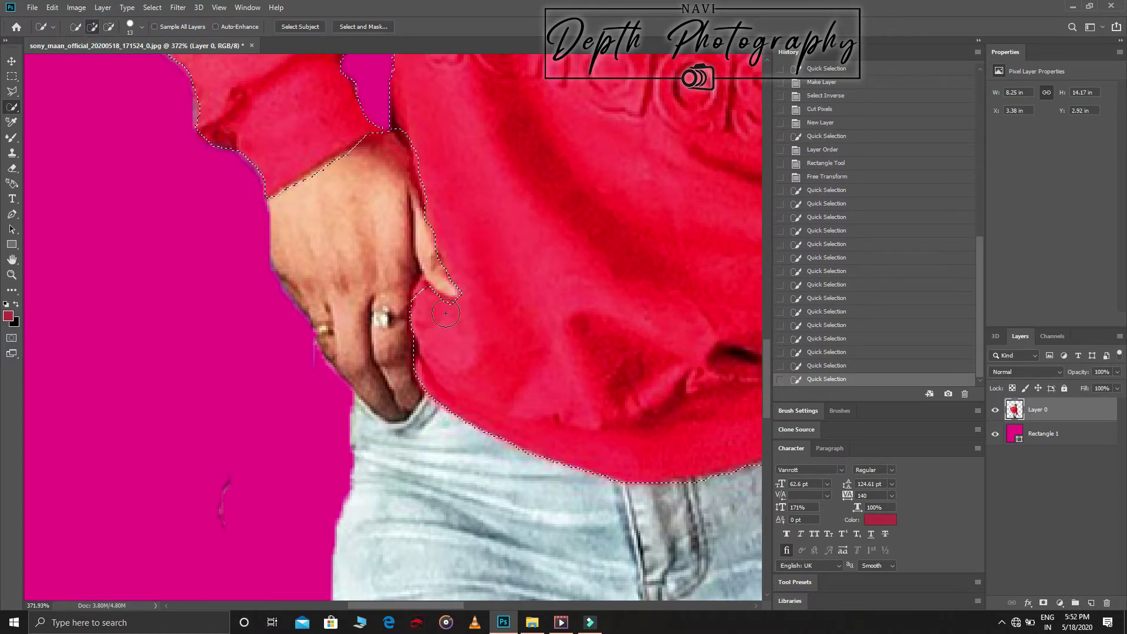
left_click(446, 317)
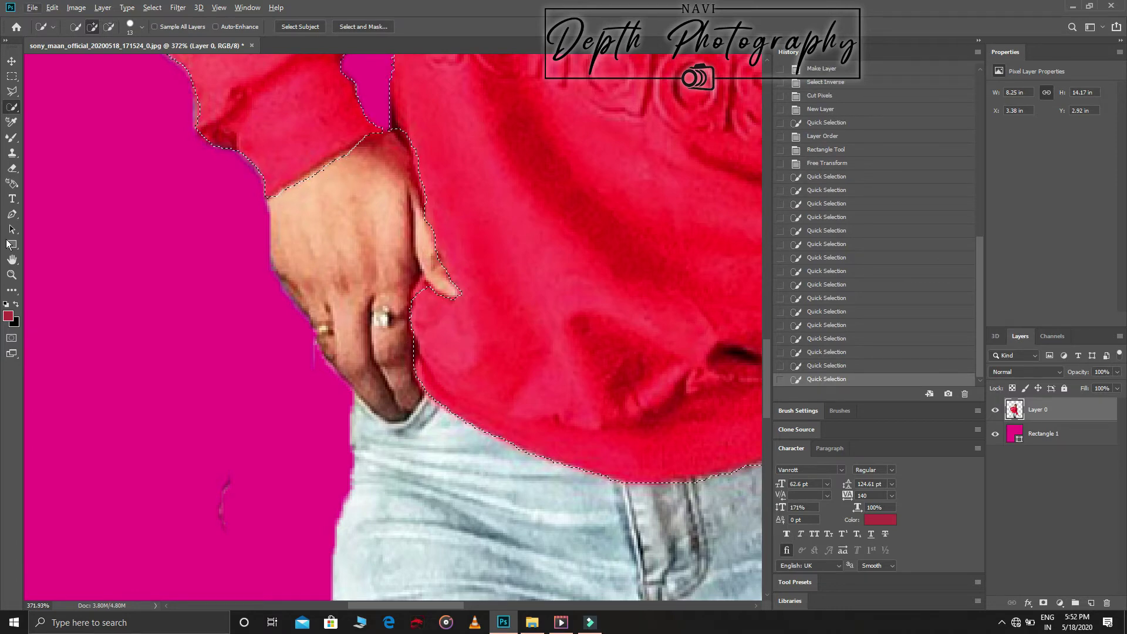
Zoom back out to view the whole image
key("z")
left_click_drag(529, 265, 431, 279)
right_click(376, 295)
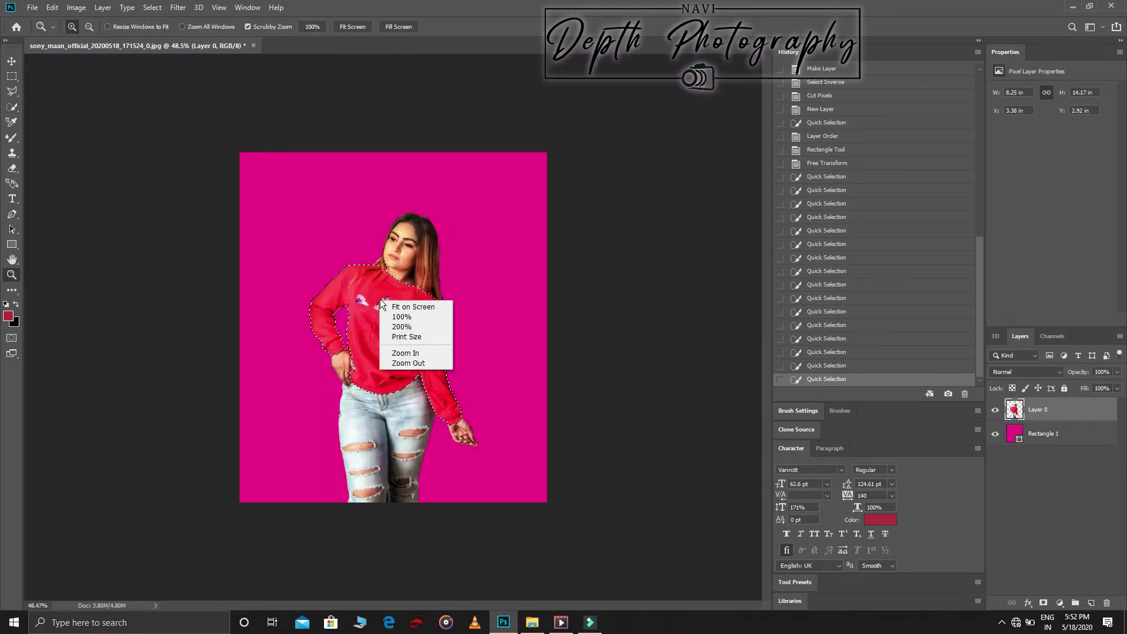
left_click(371, 286)
Feather the sweatshirt selection by 2 pixels
key("m")
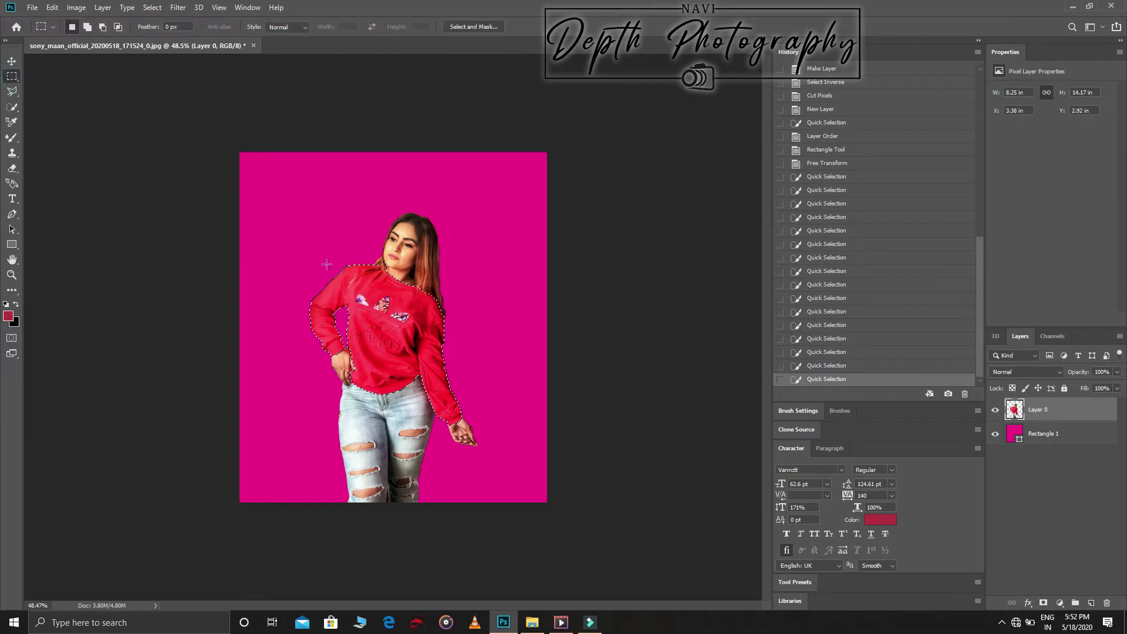
right_click(350, 283)
left_click(374, 310)
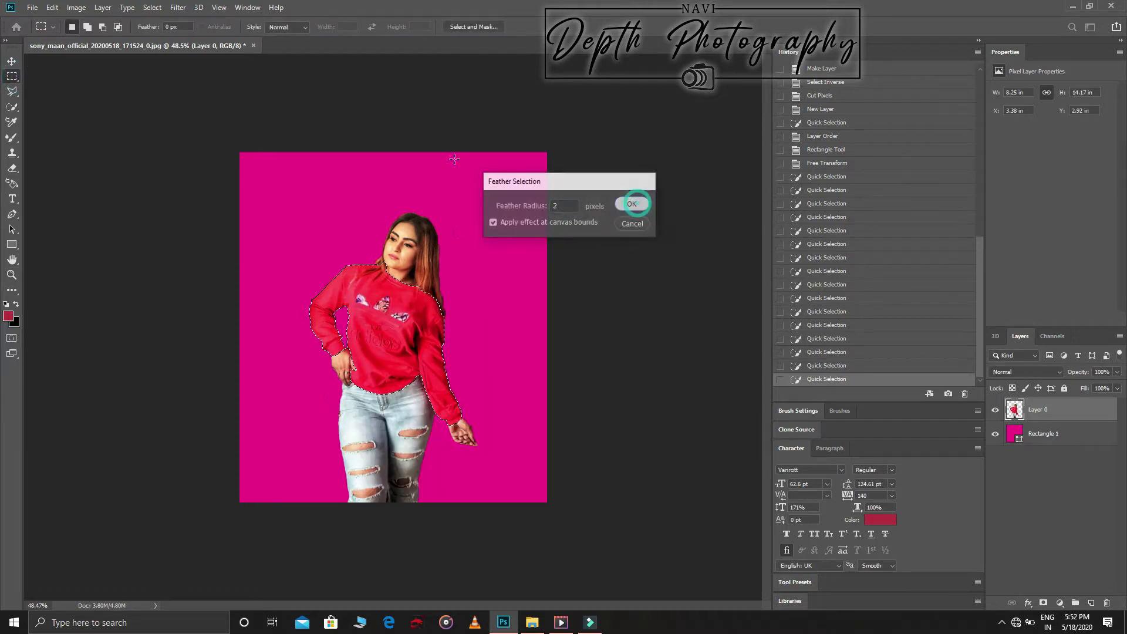
left_click(631, 204)
Shift the sweatshirt's hue toward pink with Hue/Saturation
left_click(77, 7)
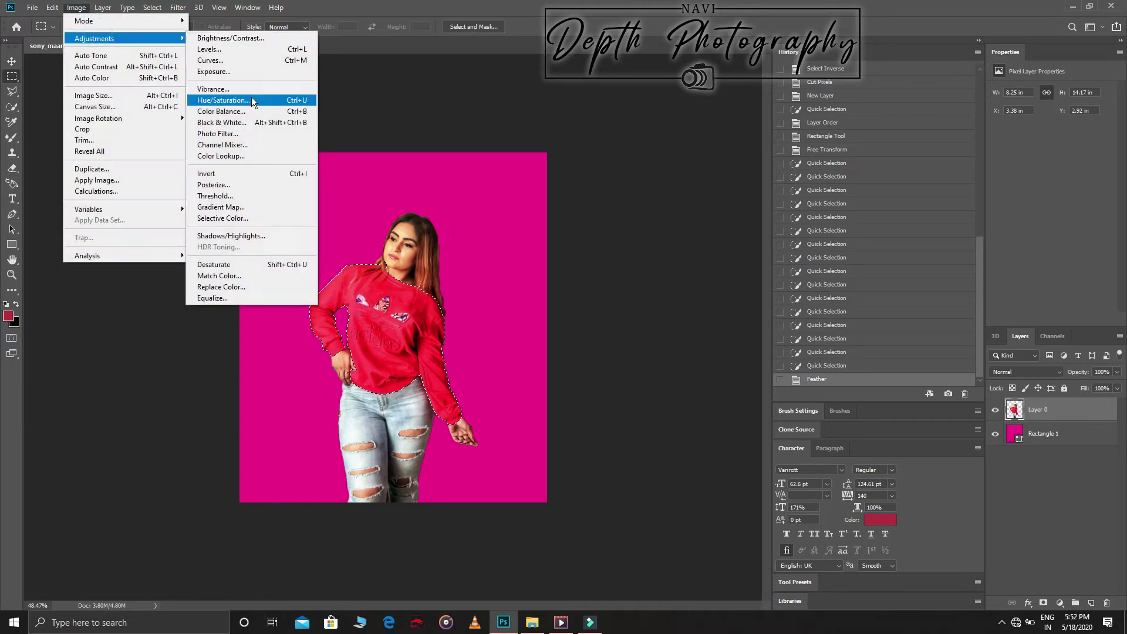
left_click(252, 100)
left_click_drag(789, 267, 795, 267)
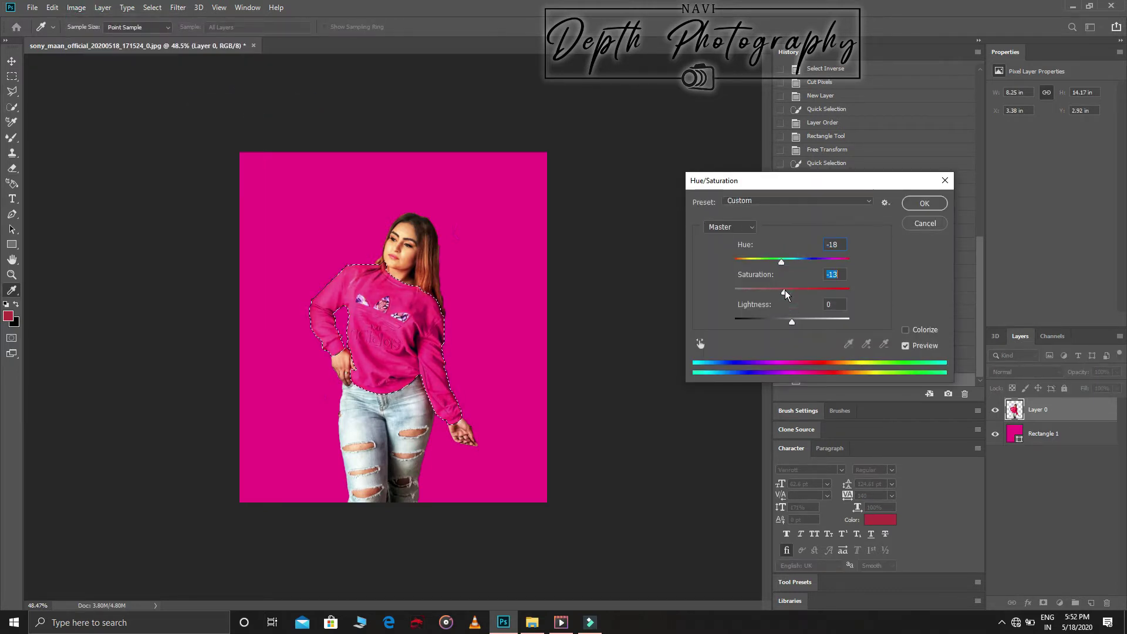
left_click(924, 203)
Deselect, then rasterize the Rectangle 1 backdrop layer
left_click(1028, 432)
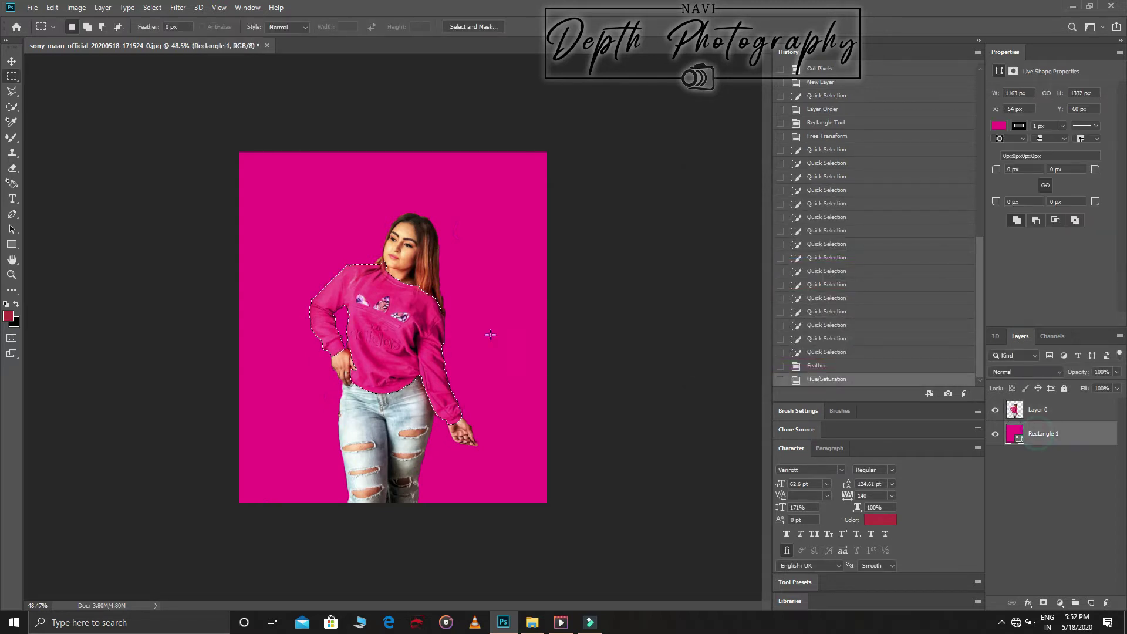
right_click(408, 320)
left_click(464, 327)
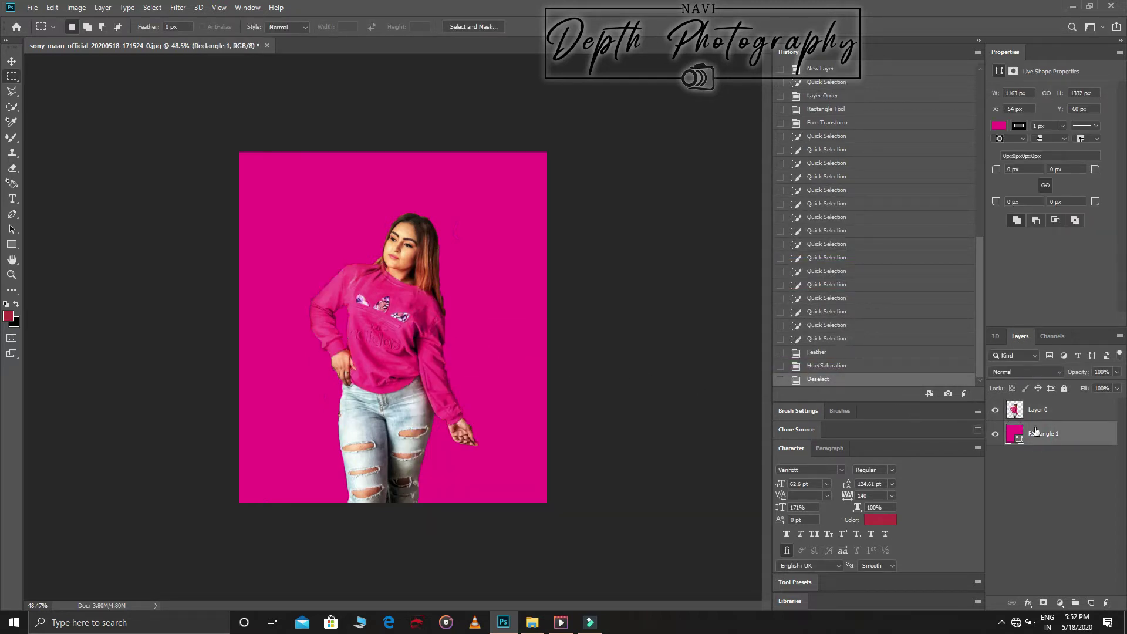
left_click(77, 7)
mouse_move(94, 38)
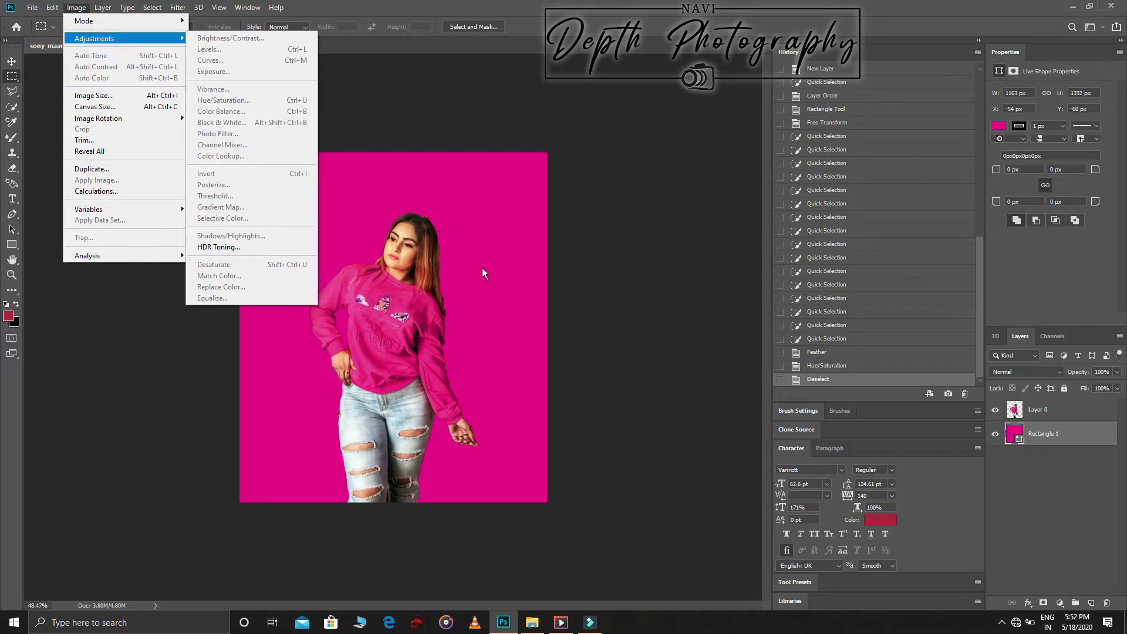
left_click(12, 168)
left_click(229, 205)
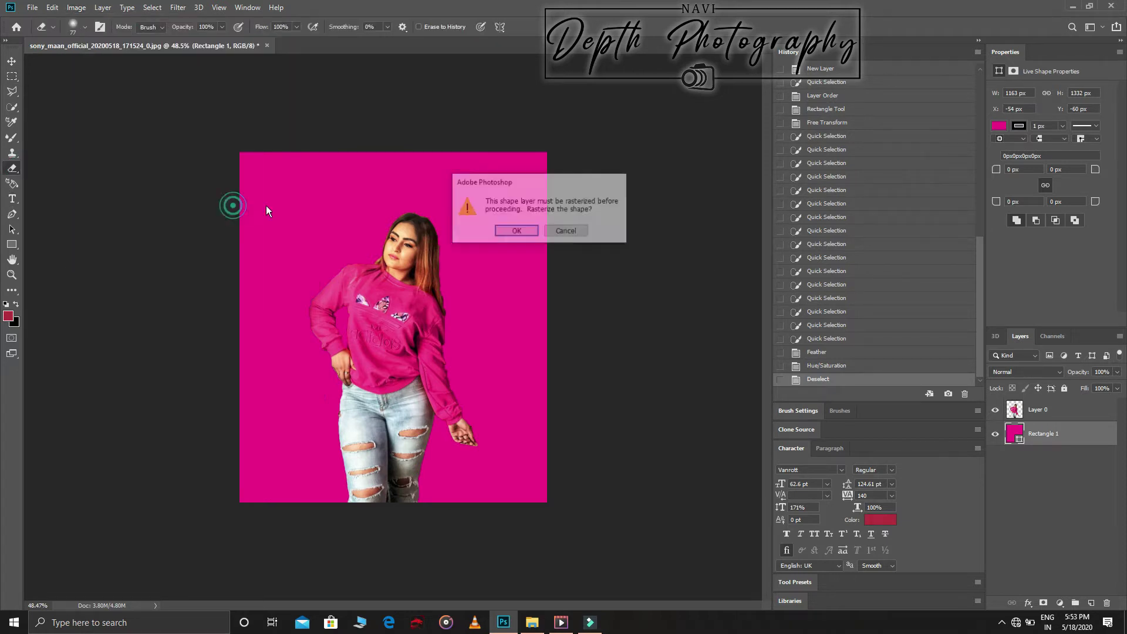
left_click(496, 227)
Lower the backdrop's vibrance slightly
left_click(76, 7)
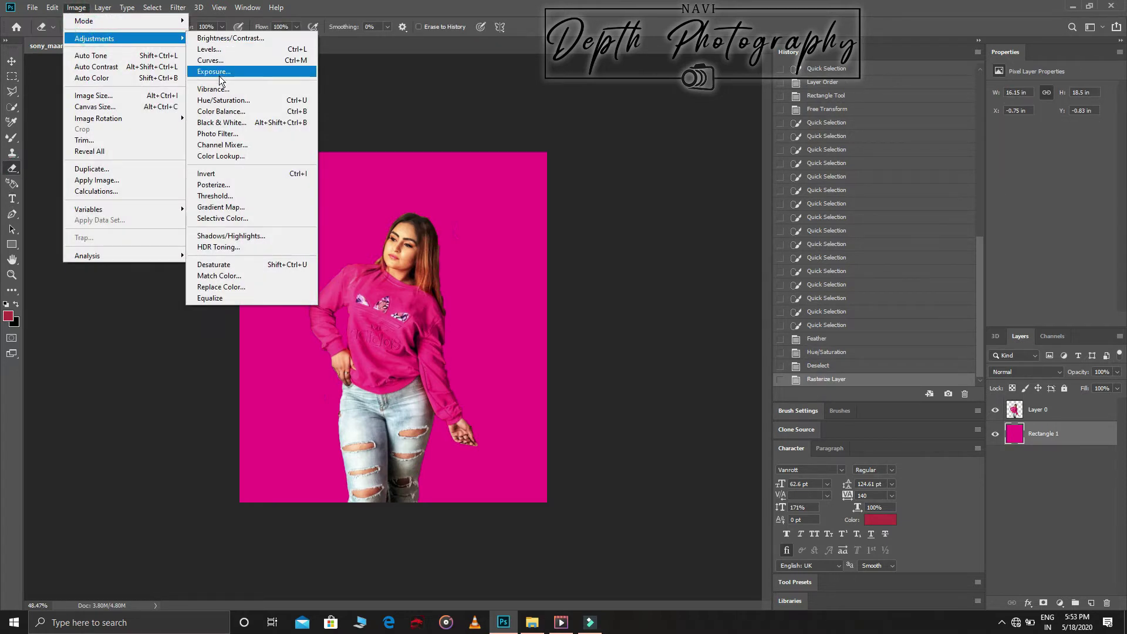
left_click(222, 89)
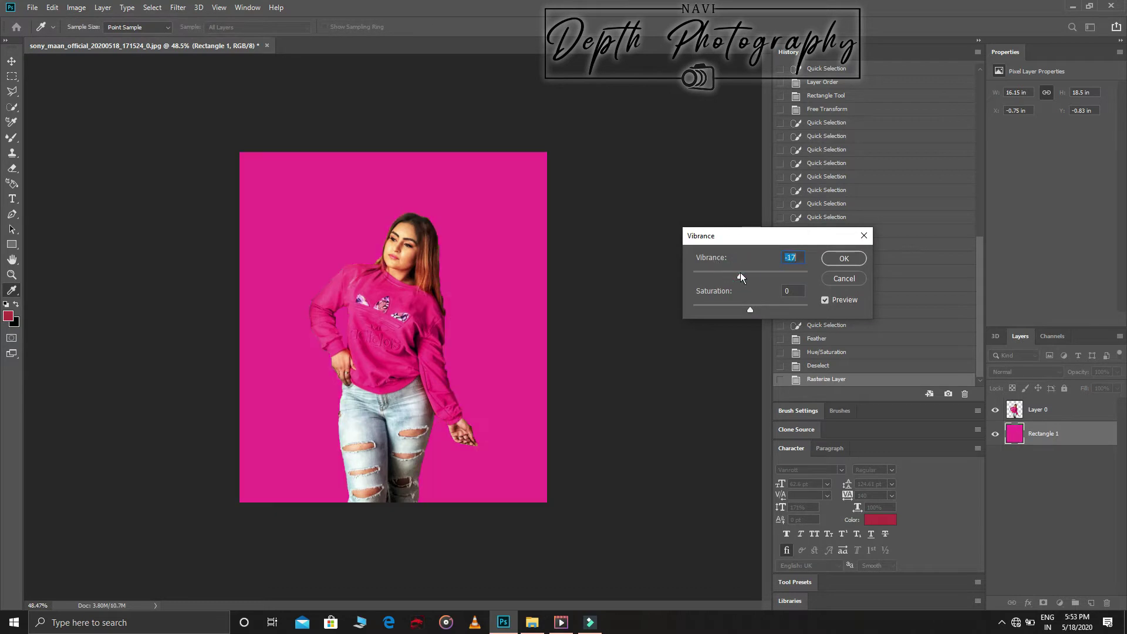
left_click_drag(750, 274, 748, 274)
left_click(838, 258)
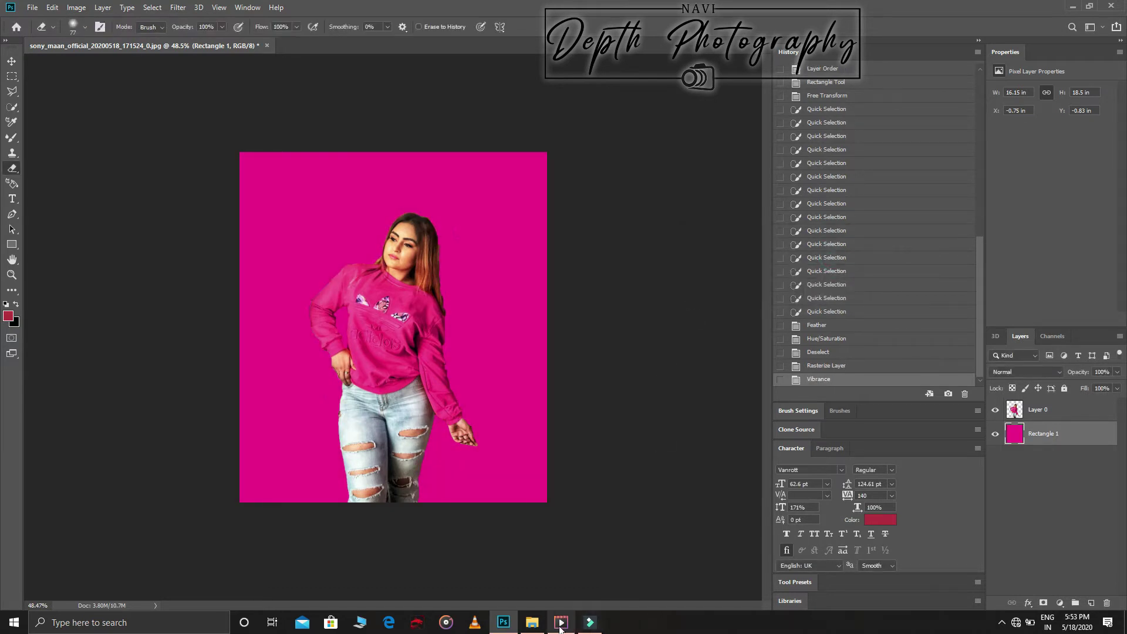
Place the glow image into the document
left_click(532, 622)
left_click_drag(262, 88, 493, 418)
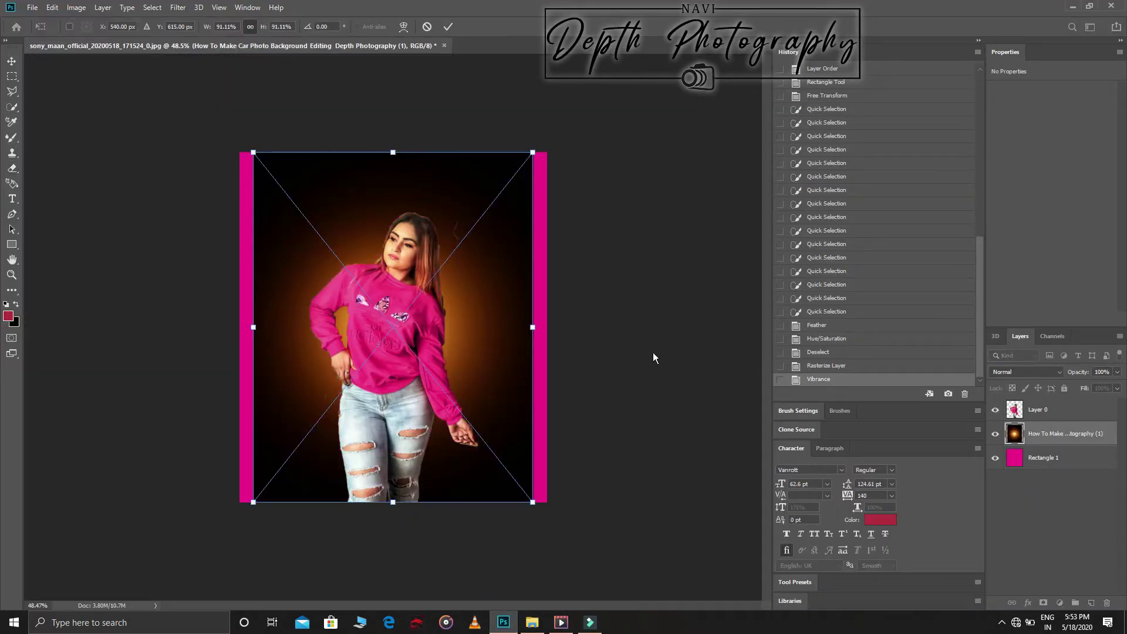
left_click(450, 26)
Desaturate the glow by draining its Vibrance
left_click(75, 7)
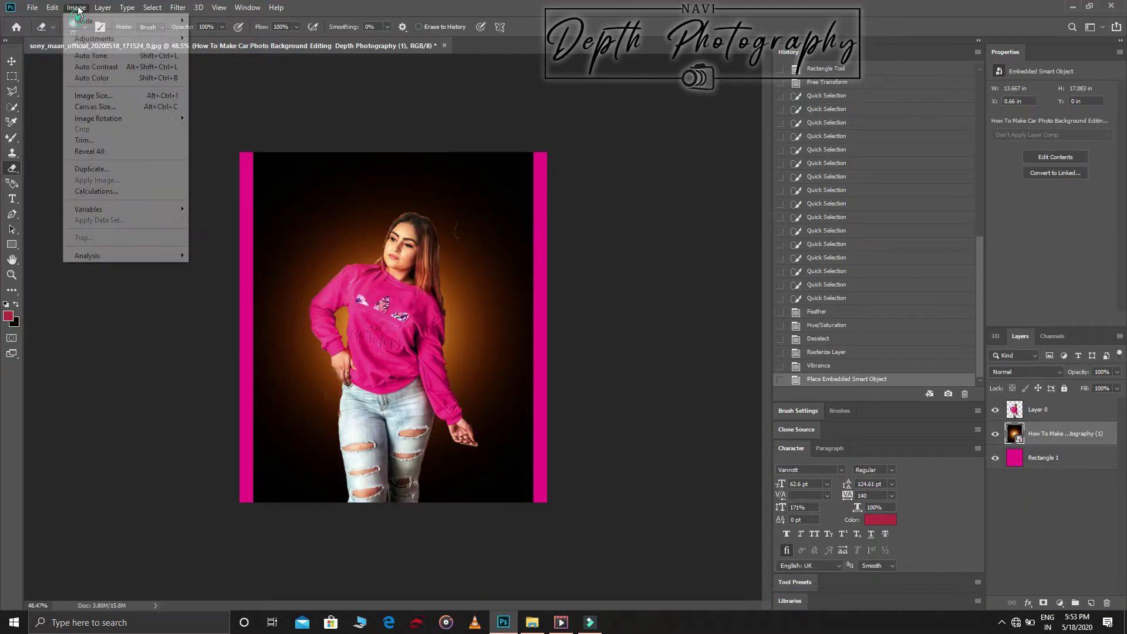
left_click(95, 39)
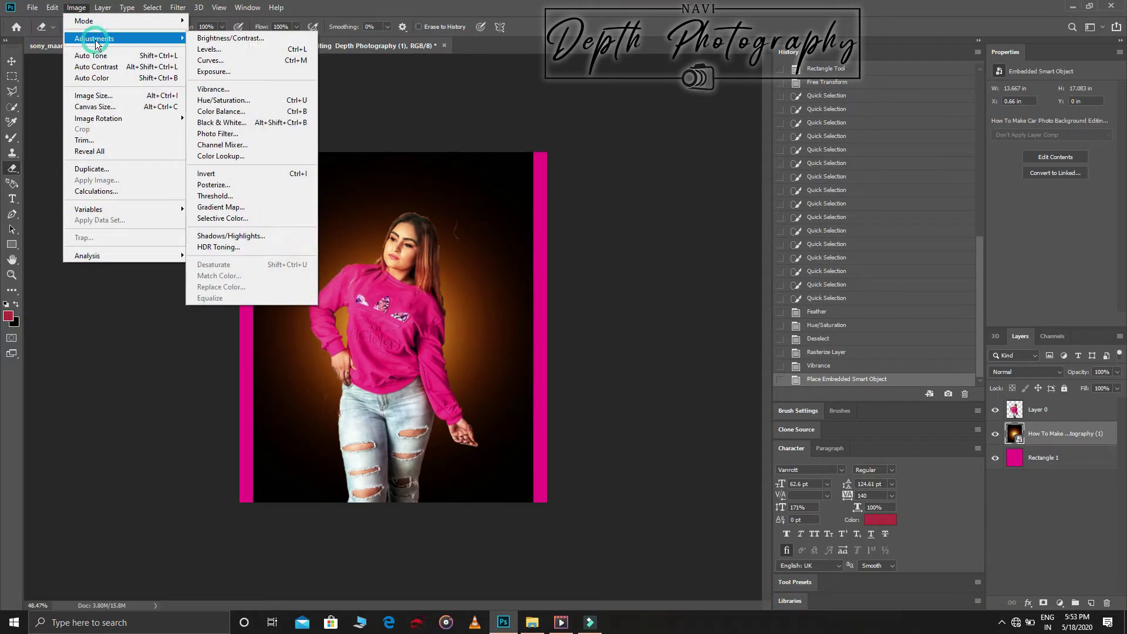
left_click(288, 91)
left_click_drag(531, 202, 432, 202)
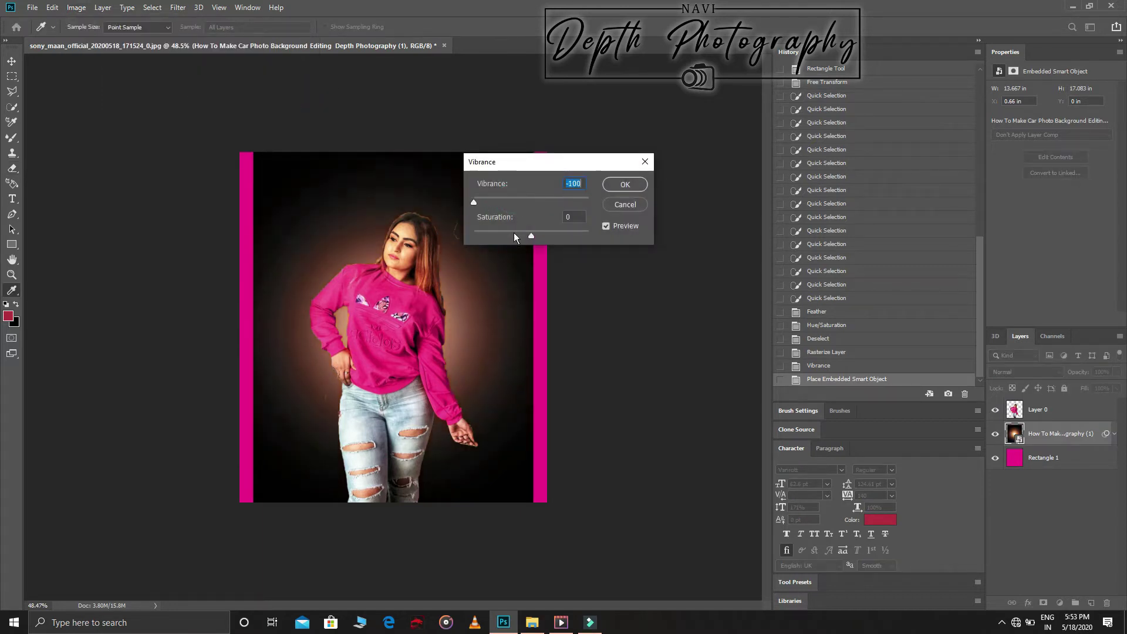
left_click_drag(505, 203, 525, 195)
left_click(627, 185)
Set the glow layer to Screen and enlarge it beyond the canvas edges
left_click(1026, 372)
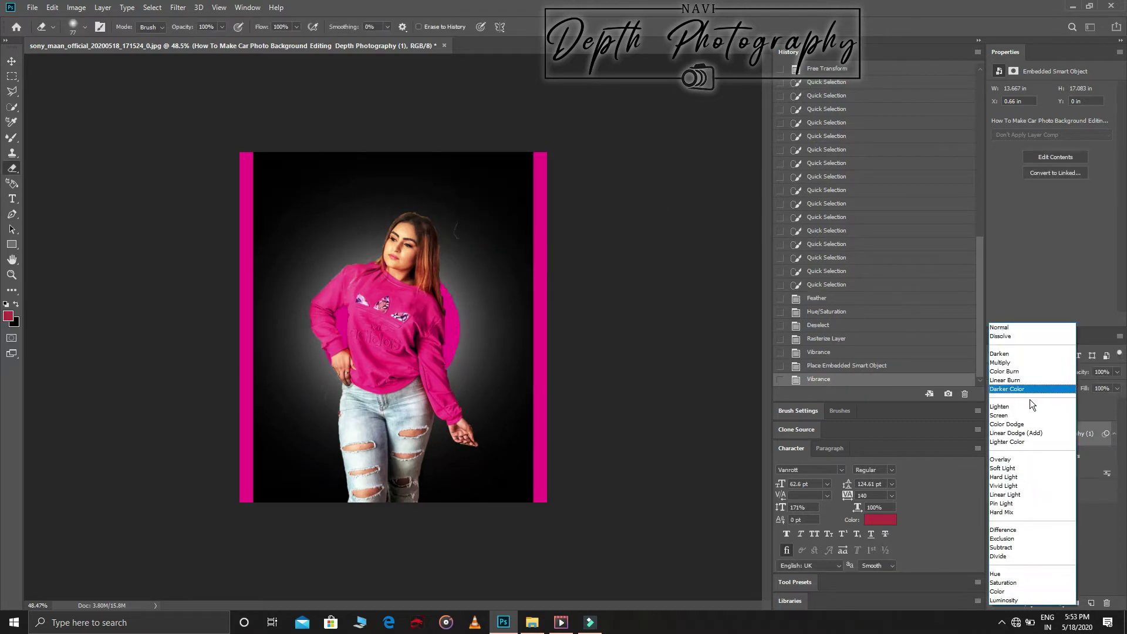
left_click(1023, 418)
key("ctrl+t")
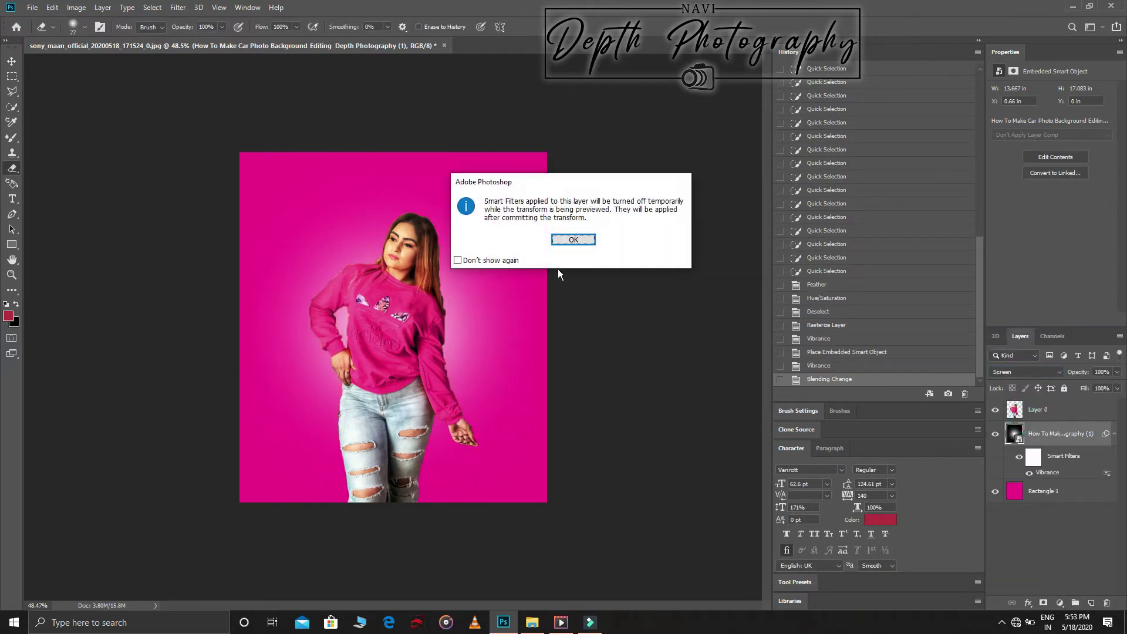
left_click(563, 241)
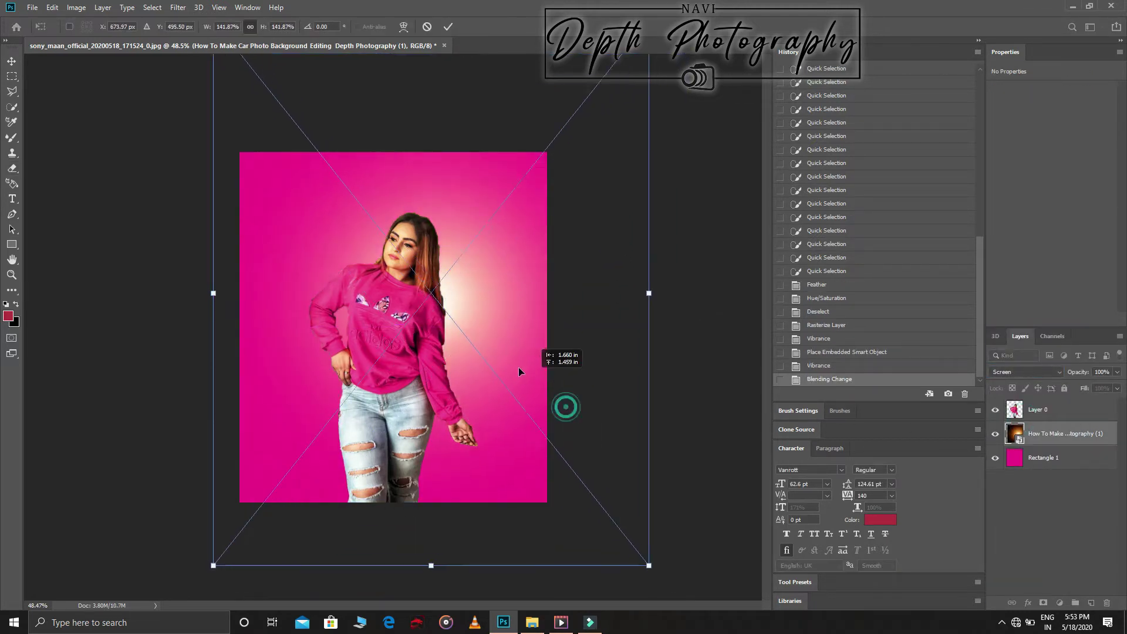
left_click_drag(530, 327, 617, 270)
left_click(446, 26)
Nudge the woman slightly lower-right and set the glow to 84% opacity
key("e")
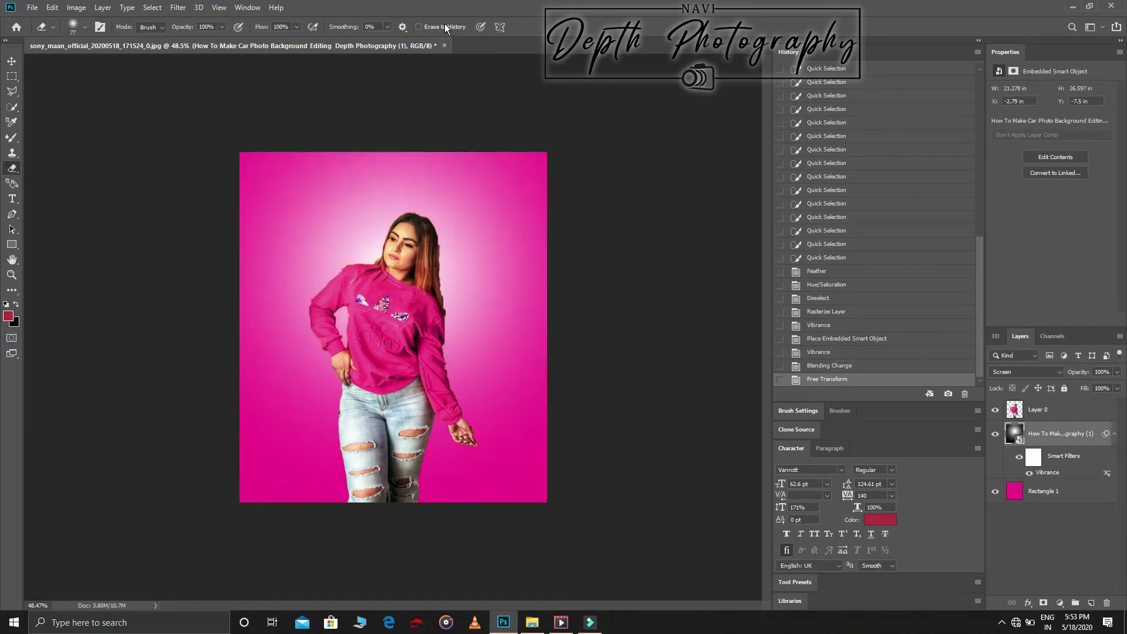
left_click_drag(412, 293, 415, 296)
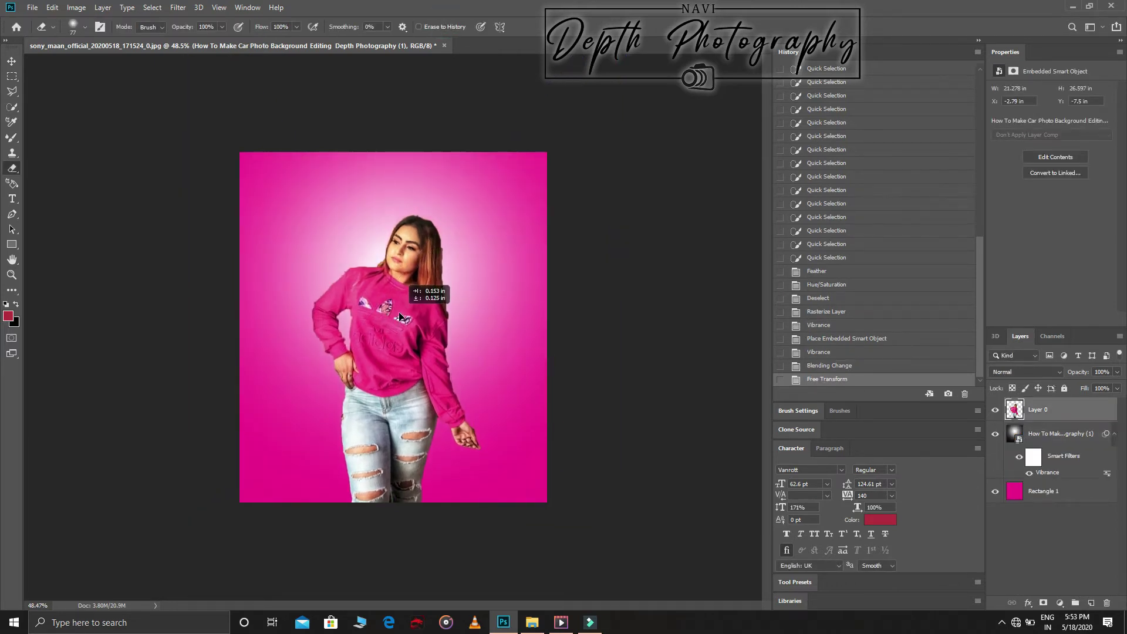
left_click(1066, 435)
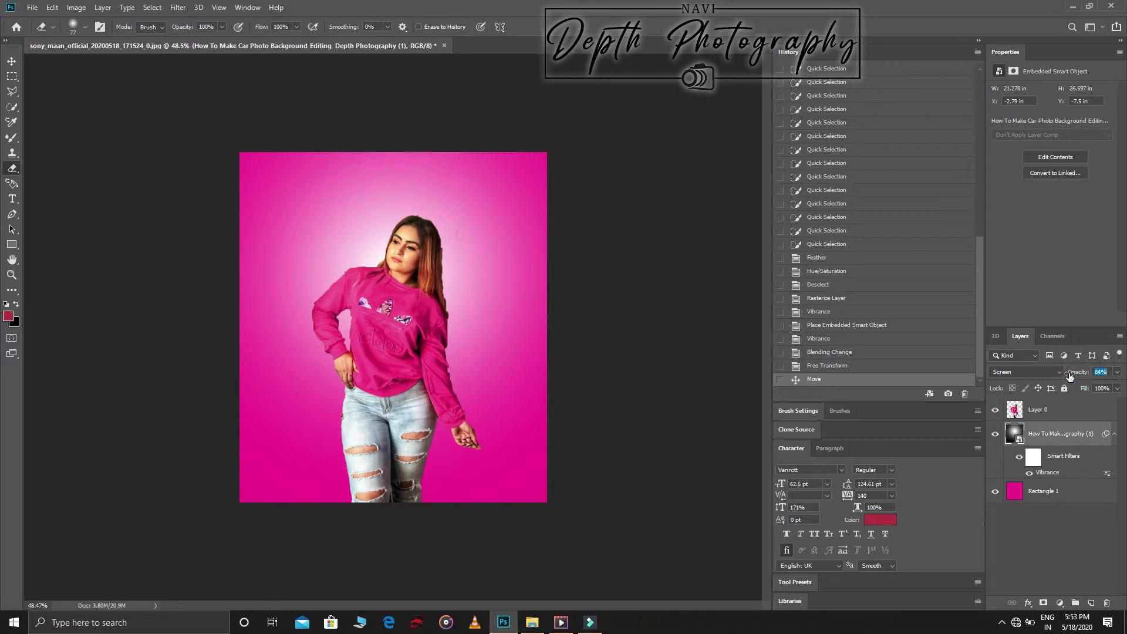
left_click_drag(1070, 376, 1071, 375)
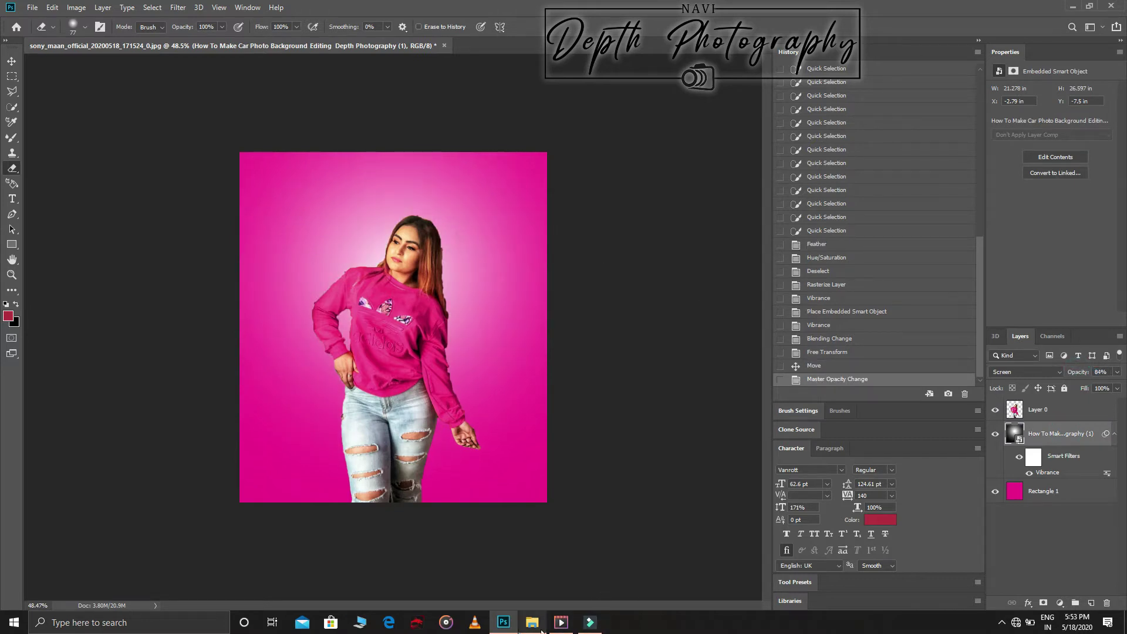
Place the pink wing image and distort it beside the woman's shoulder
left_click(531, 623)
mouse_move(349, 103)
left_mouse_down()
mouse_move(530, 397)
mouse_move(474, 329)
mouse_move(625, 317)
left_mouse_up()
mouse_move(647, 395)
left_mouse_down()
mouse_move(517, 322)
mouse_move(543, 317)
mouse_move(526, 309)
mouse_move(573, 303)
mouse_move(573, 280)
left_mouse_up()
mouse_move(567, 359)
left_mouse_down()
mouse_move(558, 422)
mouse_move(547, 418)
left_mouse_up()
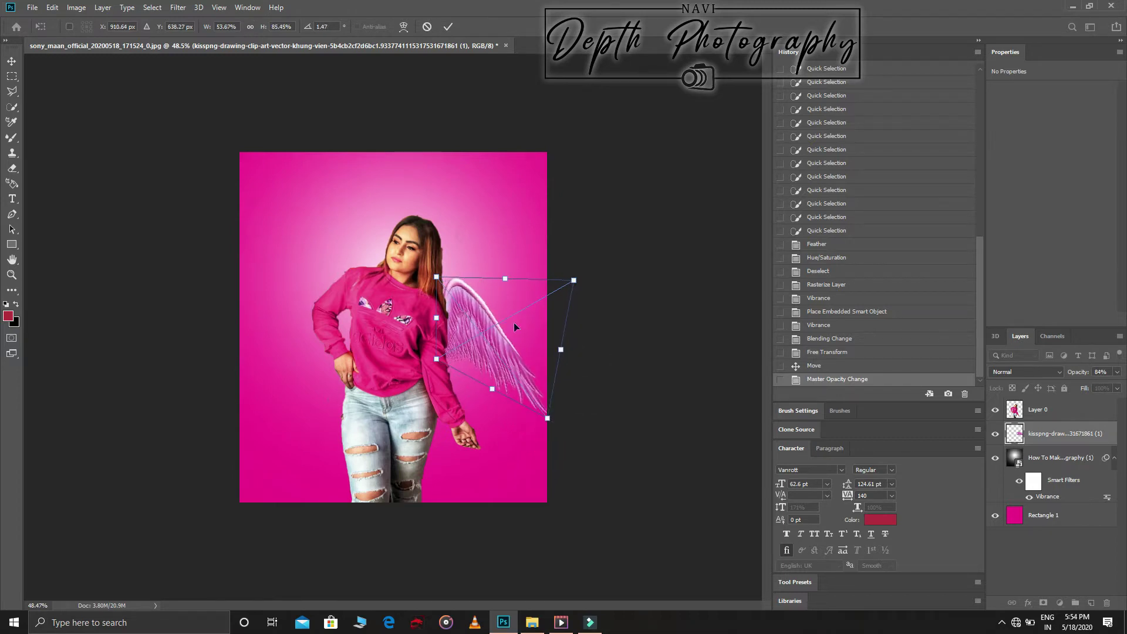
mouse_move(438, 294)
left_mouse_down()
mouse_move(528, 250)
mouse_move(629, 239)
left_mouse_up()
left_click_drag(650, 319, 660, 360)
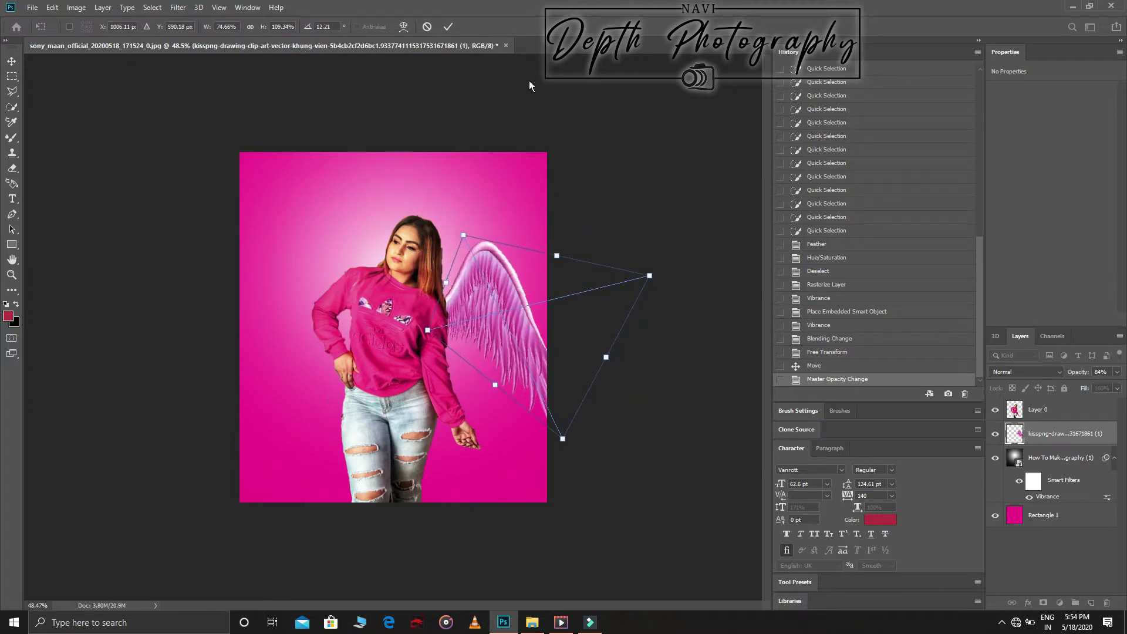
left_click(452, 27)
Shrink the woman to about 90% and raise her slightly
key("alt+bracketright")
key("ctrl+t")
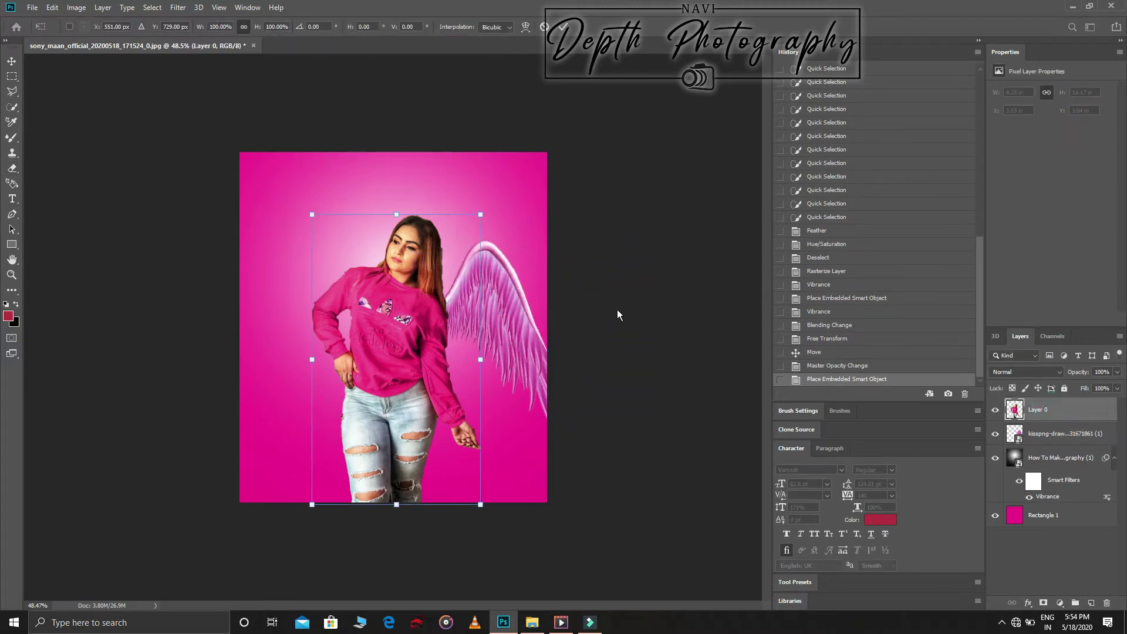
left_click_drag(480, 216, 465, 244)
left_click_drag(441, 325, 442, 298)
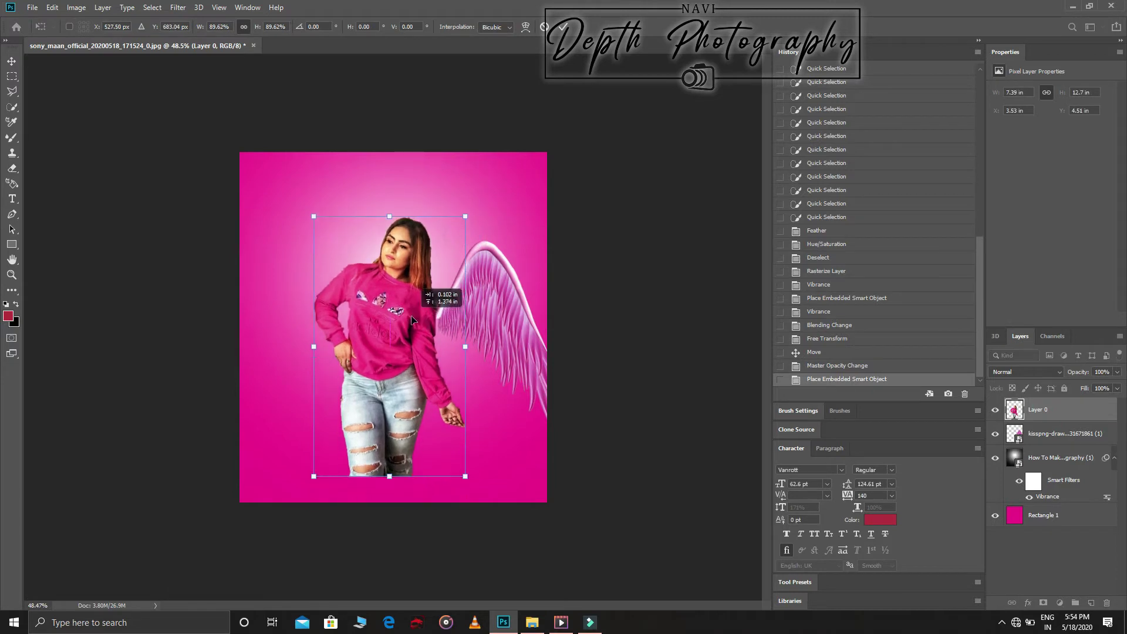
left_click(564, 28)
key("e")
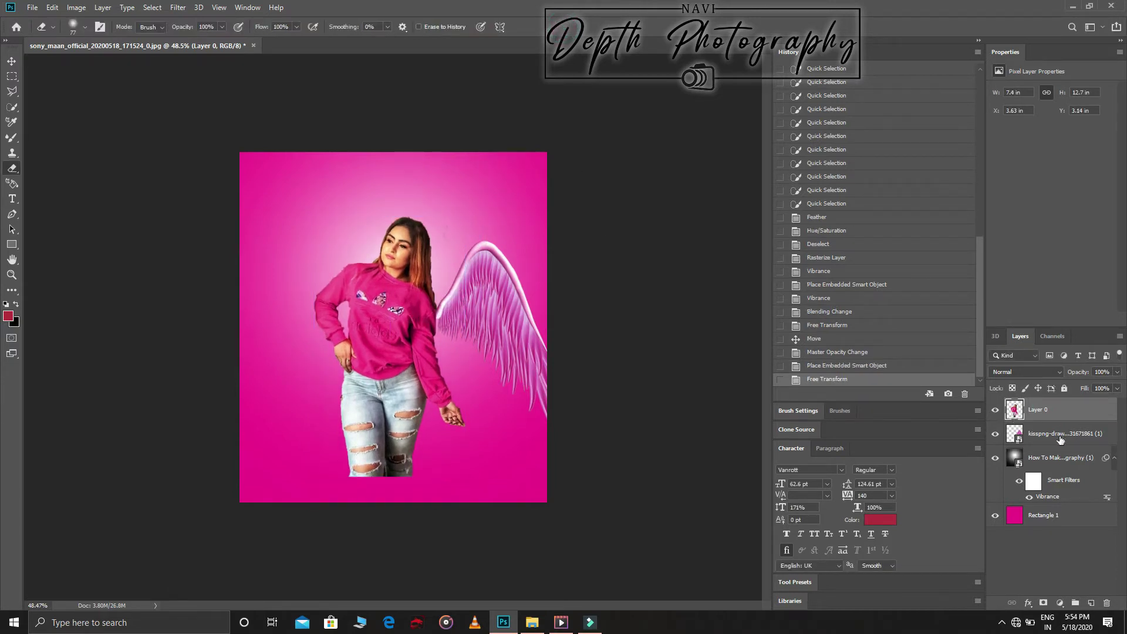
Shift the wing left against the woman
left_click(1060, 438)
key("ctrl+t")
left_click_drag(516, 322, 483, 333)
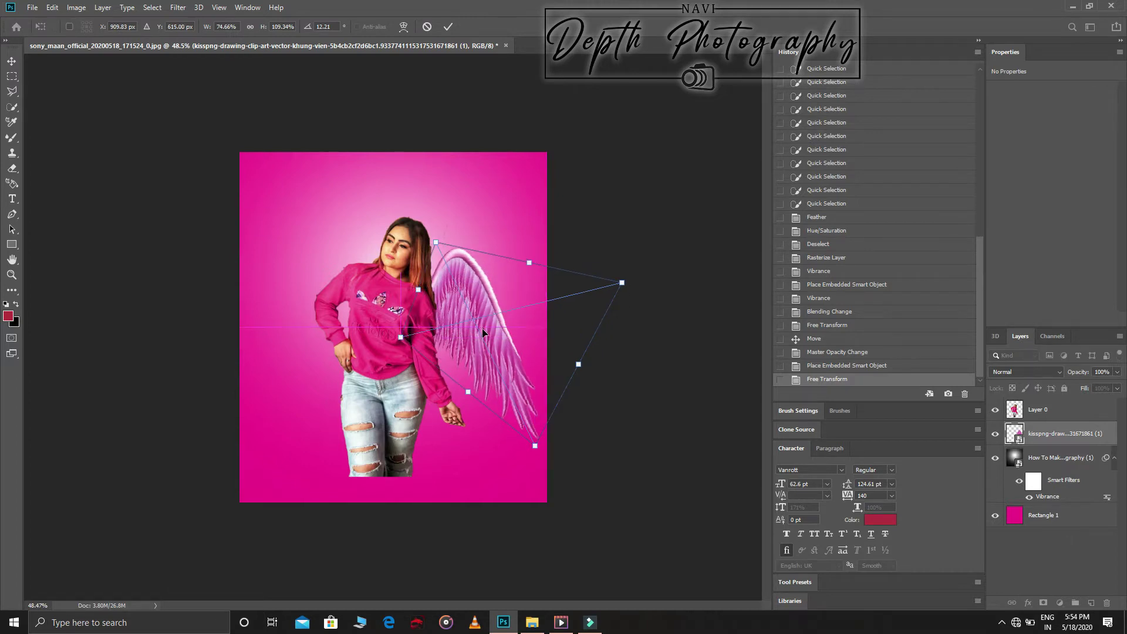
left_click(451, 26)
key("e")
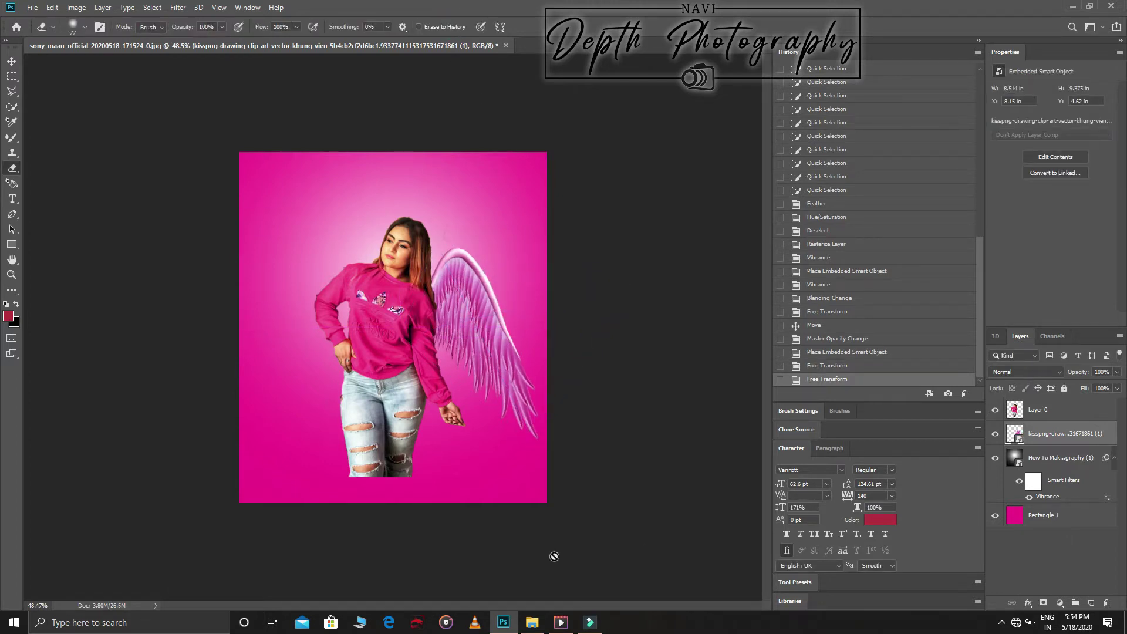
left_click(532, 623)
Add a horizontally flipped second wing, scaled and tilted onto her left shoulder
mouse_move(326, 94)
left_mouse_down()
mouse_move(512, 630)
mouse_move(400, 276)
mouse_move(277, 216)
left_mouse_up()
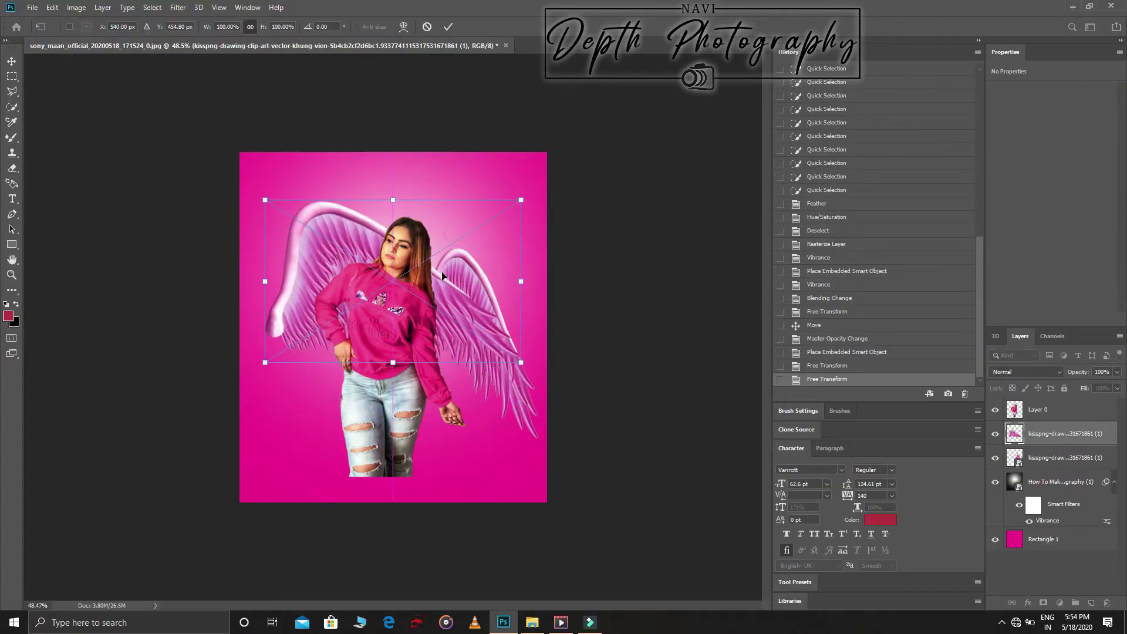
right_click(442, 273)
left_click(470, 408)
left_click_drag(461, 286, 371, 283)
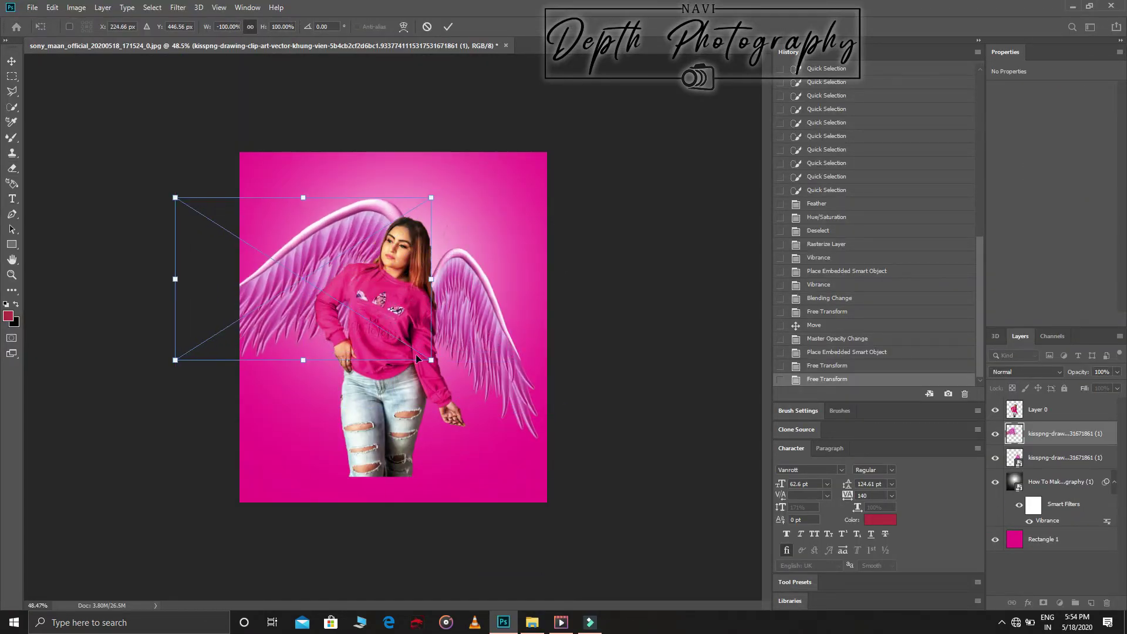
left_click_drag(424, 356, 303, 277)
mouse_move(247, 241)
left_mouse_down()
mouse_move(422, 307)
mouse_move(382, 312)
mouse_move(380, 327)
mouse_move(364, 317)
left_mouse_up()
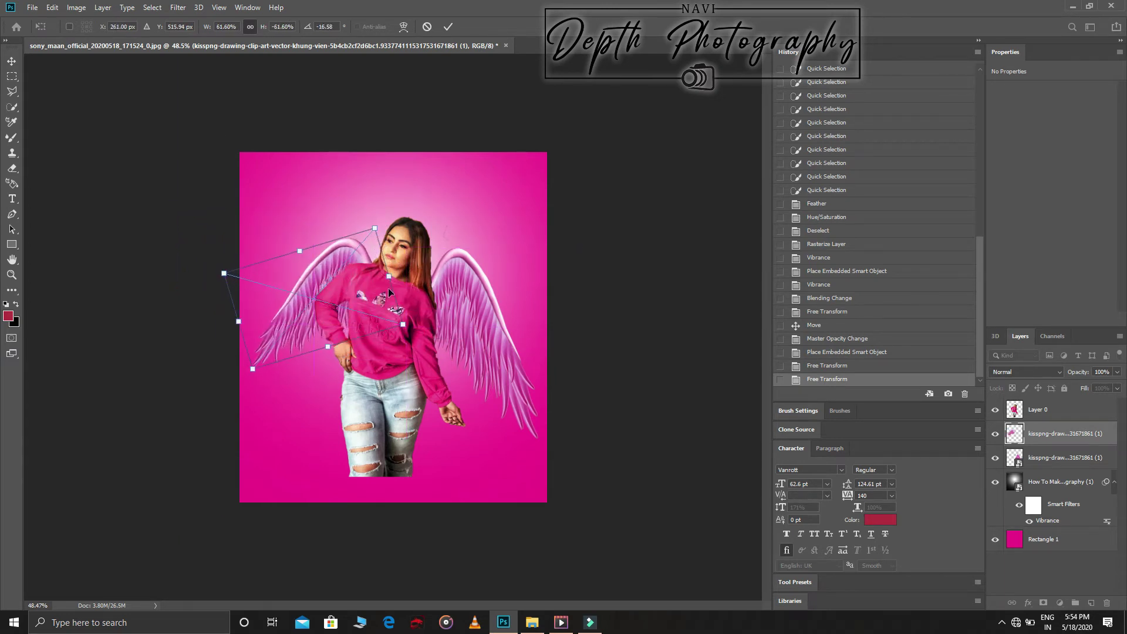
left_click(442, 28)
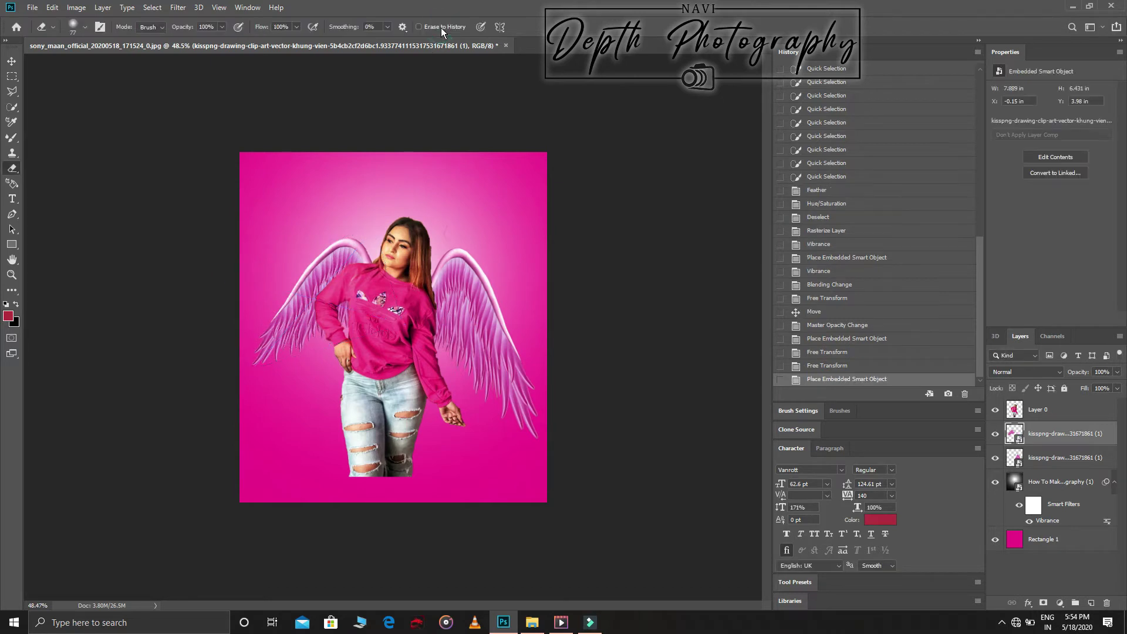
Merge the two wing layers, shift them left, and bring in the halo image
right_click(1073, 449)
left_click(1095, 465)
right_click(1096, 465)
left_click(964, 460)
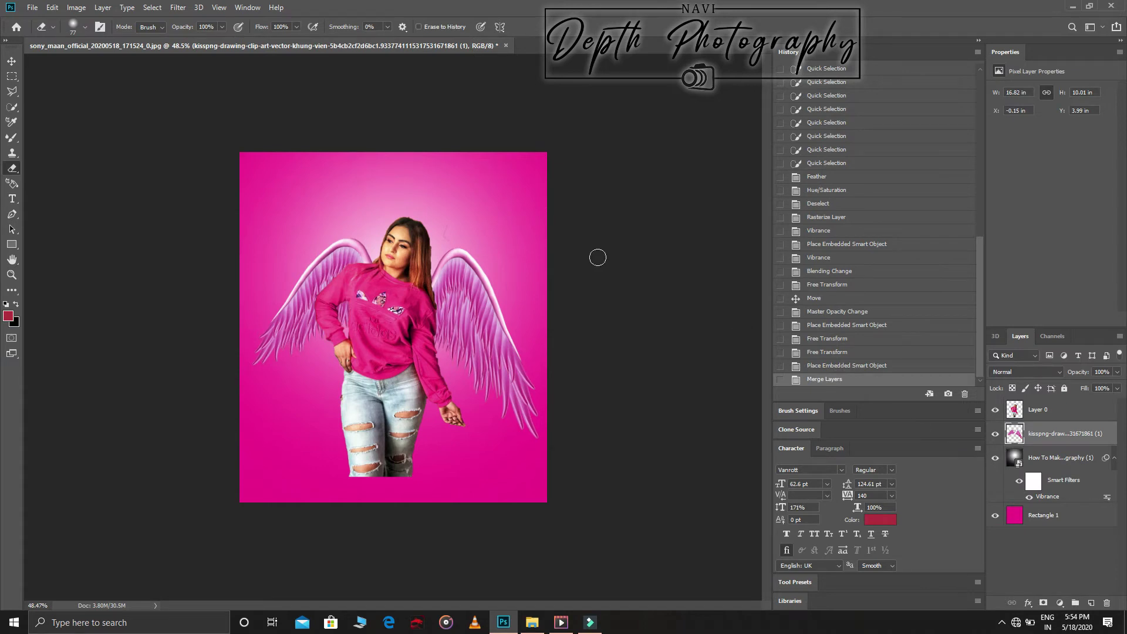
left_click_drag(335, 272, 319, 270)
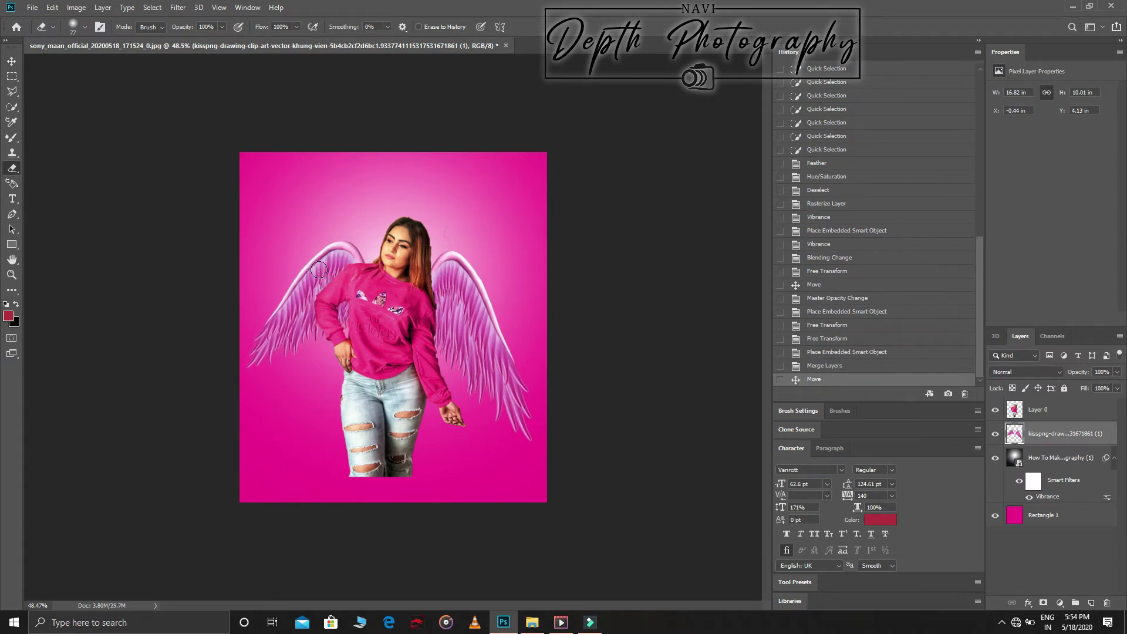
left_click(532, 623)
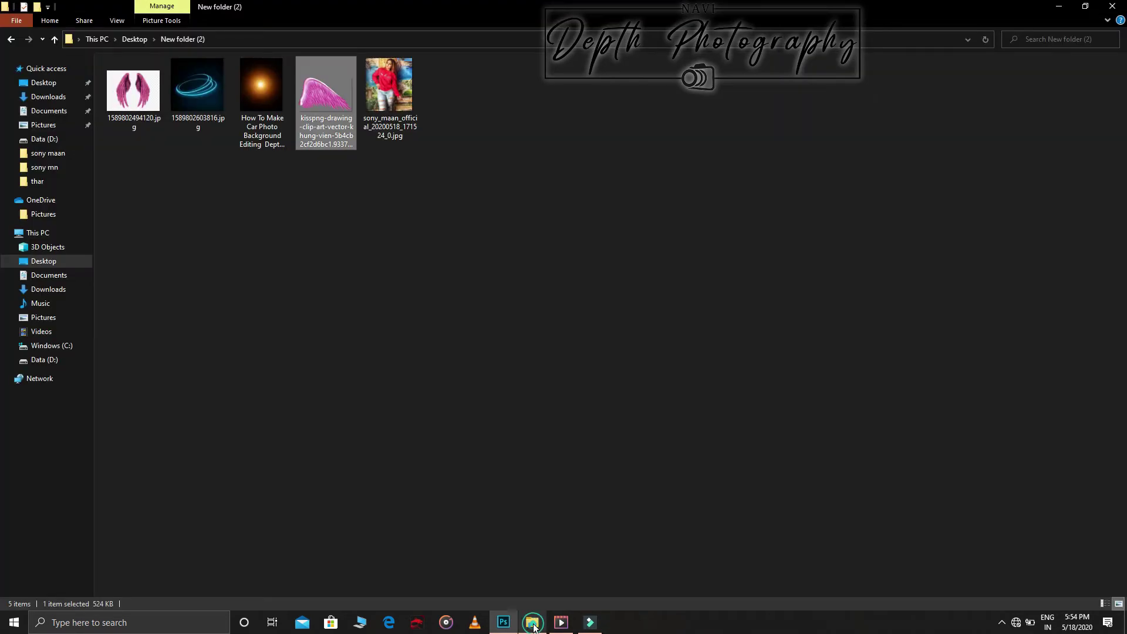
mouse_move(198, 88)
left_mouse_down()
mouse_move(520, 555)
mouse_move(389, 167)
left_mouse_up()
Move the halo layer above the woman and shrink it near her head
left_click_drag(446, 235, 446, 219)
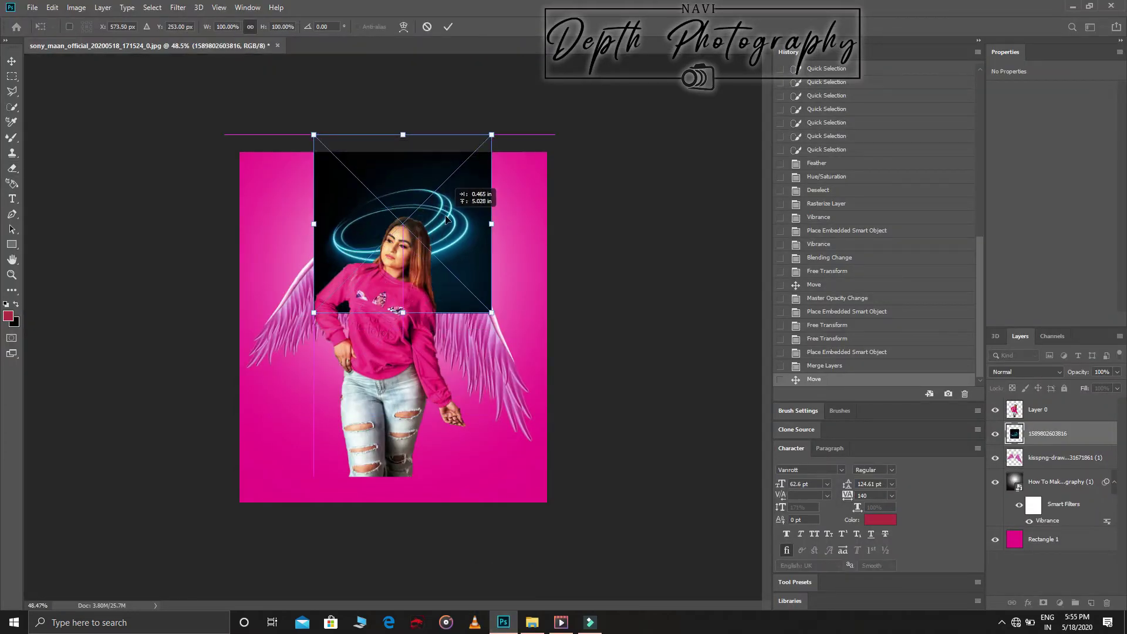
left_click_drag(1084, 431, 1080, 403)
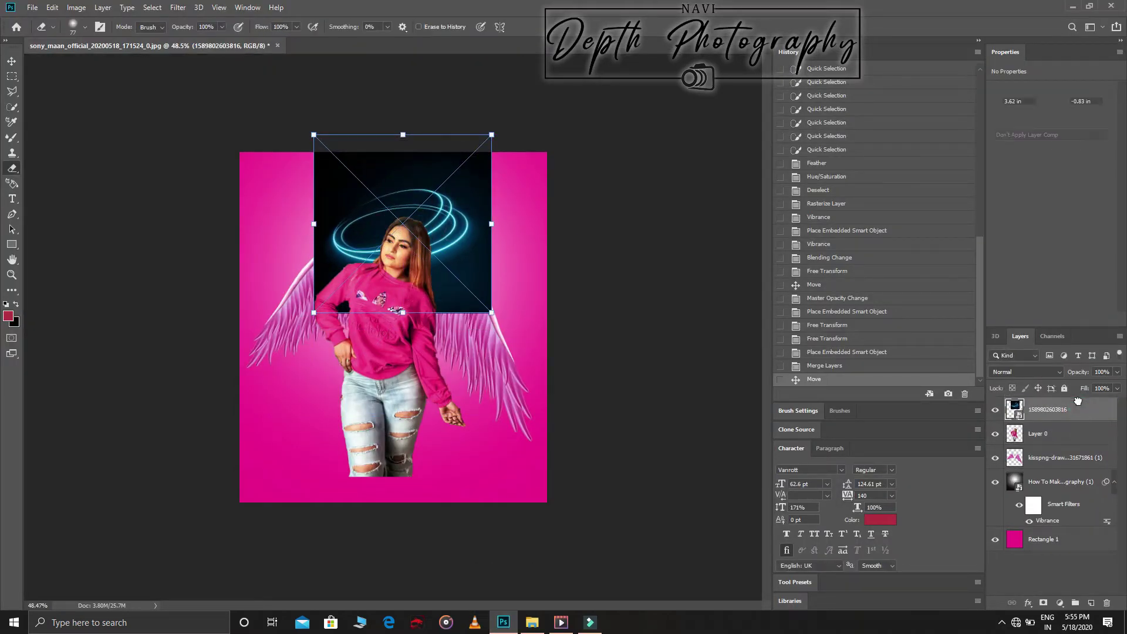
key("e")
key("ctrl+t")
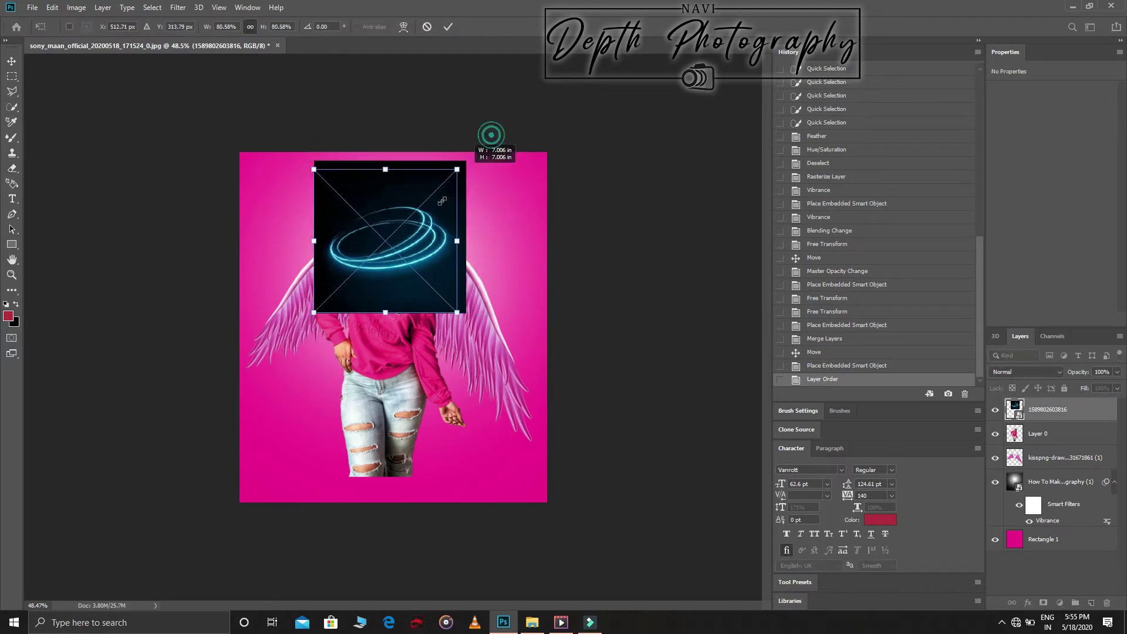
left_click_drag(492, 153, 415, 206)
left_click_drag(403, 263, 441, 224)
left_click(448, 27)
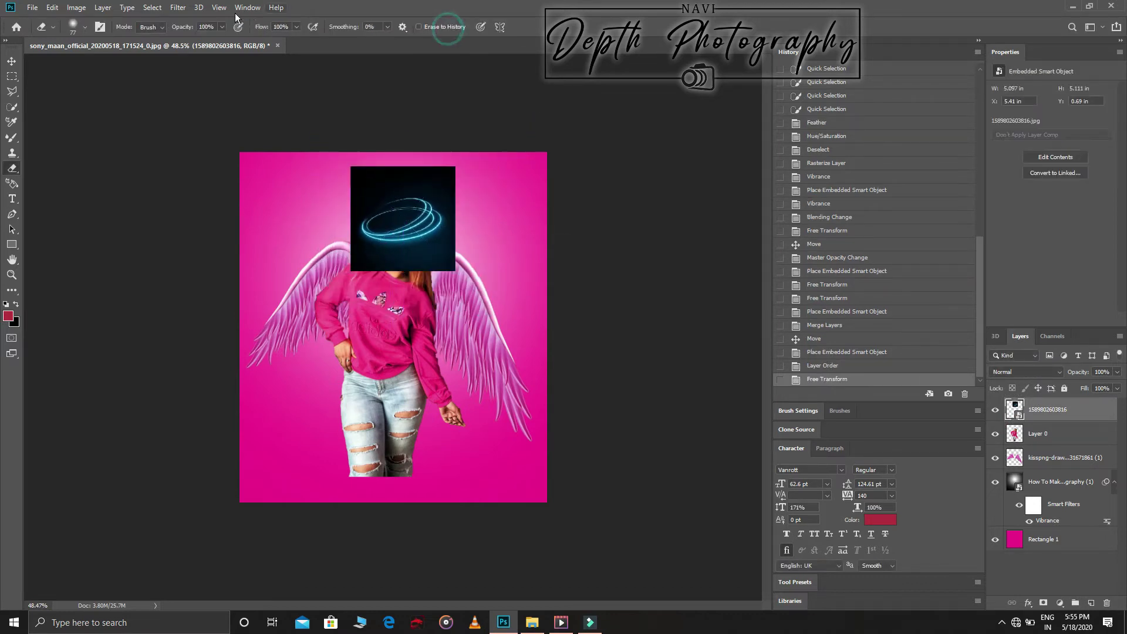
Blend the halo with Screen and nudge it down onto the head
left_click(1024, 371)
left_click(1015, 414)
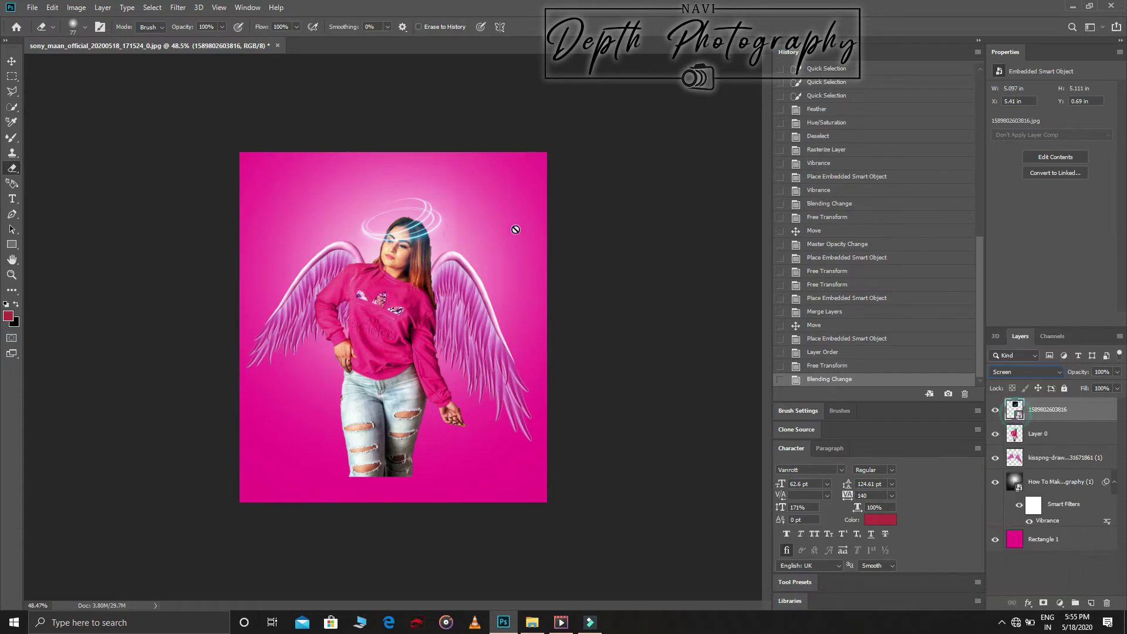
mouse_move(433, 229)
left_mouse_down()
mouse_move(489, 255)
mouse_move(405, 283)
mouse_move(432, 252)
left_mouse_up()
key("ctrl+t")
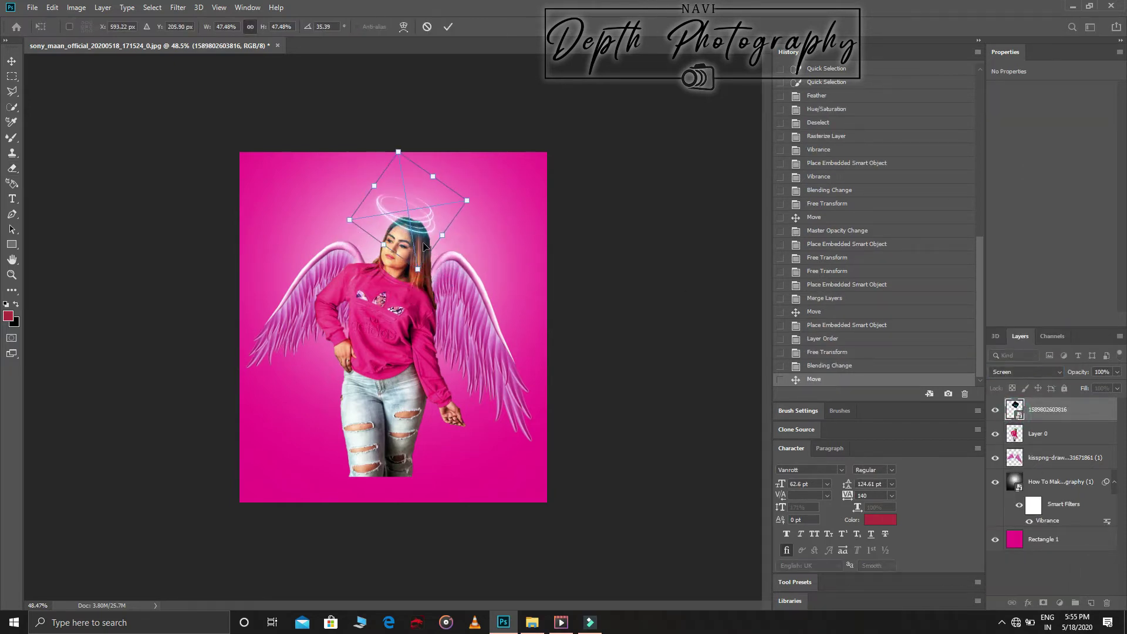
left_click(448, 27)
key("e")
Zoom in on the head and rotate the halo to tilt above it
left_click(11, 275)
left_click(405, 266)
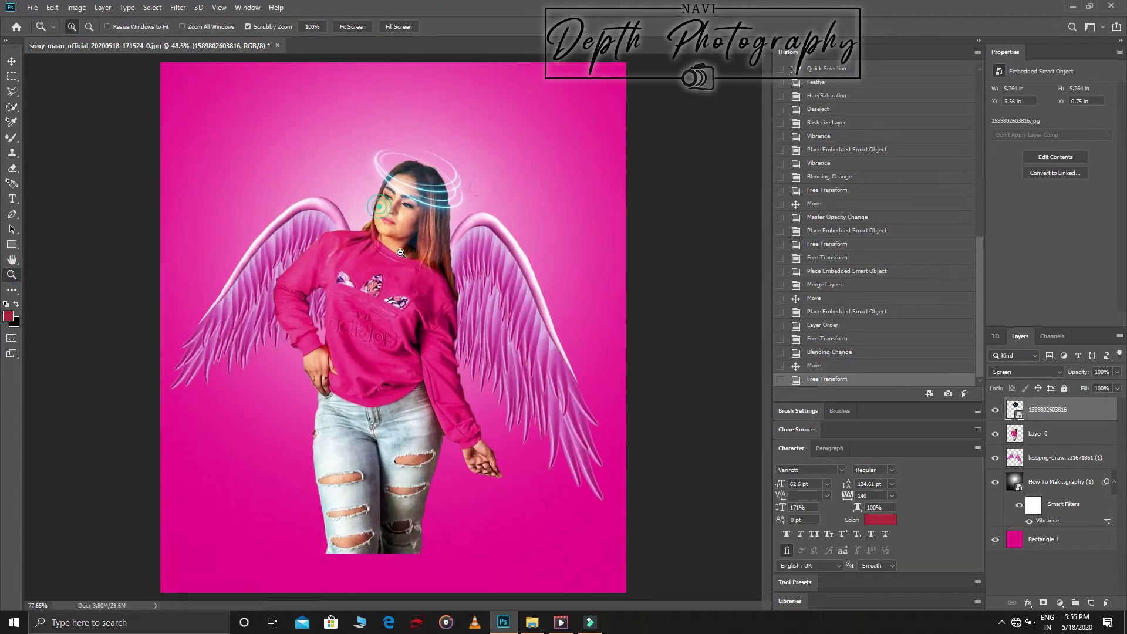
key("ctrl+t")
left_click_drag(451, 283, 457, 233)
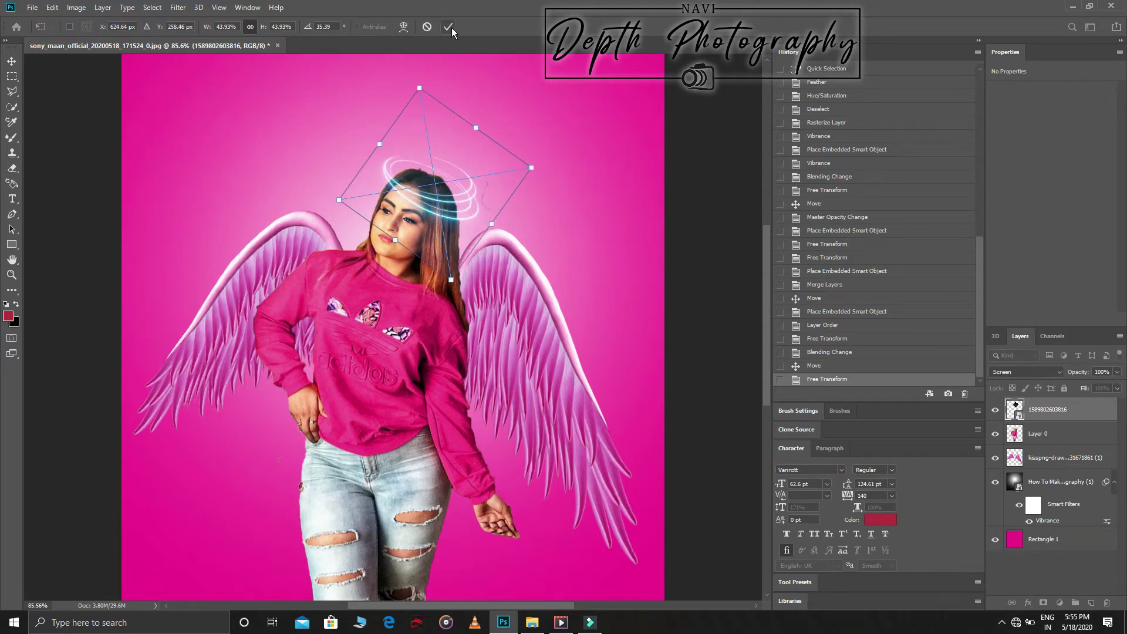
left_click(451, 27)
left_click(76, 7)
mouse_move(94, 38)
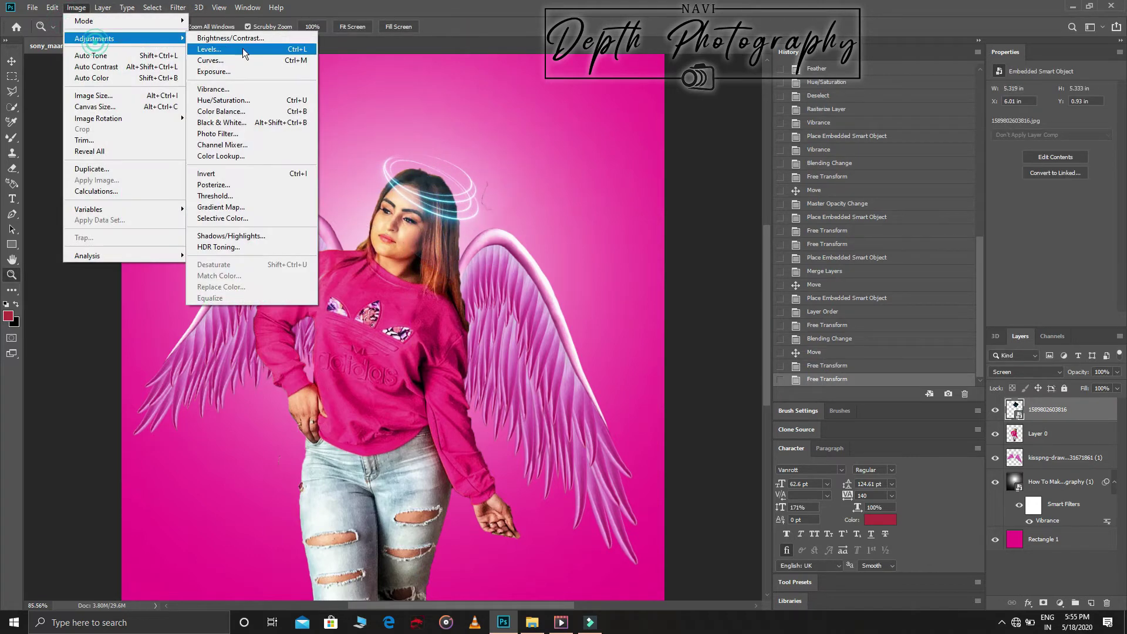
Tint the halo pink-red with Hue/Saturation, Hue about +157 and Saturation +13
left_click(282, 99)
left_click_drag(528, 124, 687, 120)
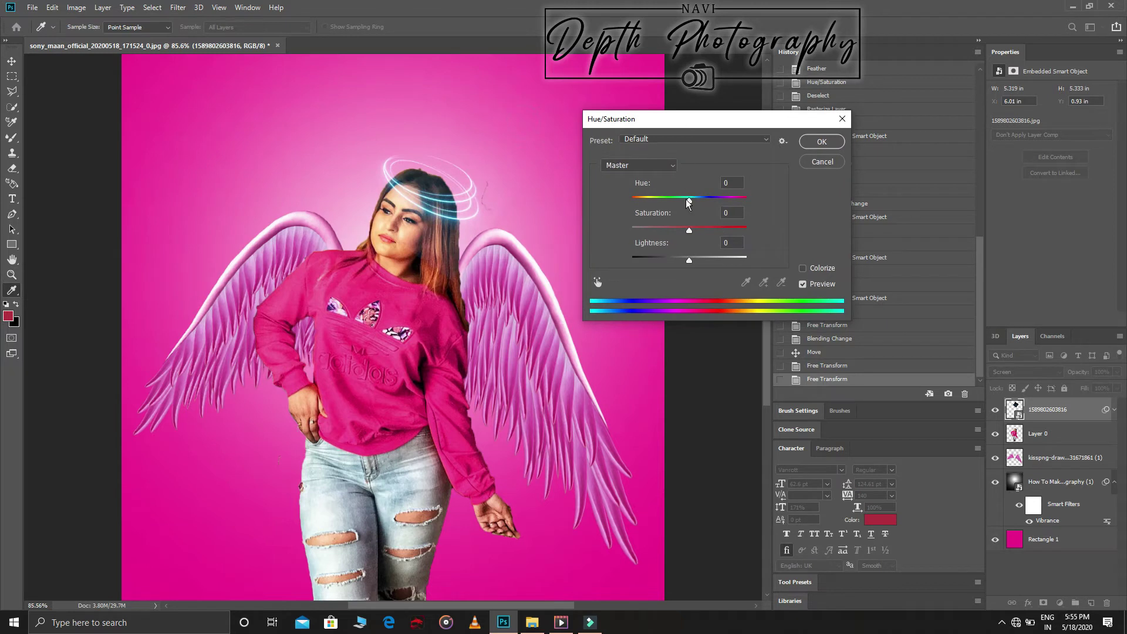
mouse_move(689, 200)
left_mouse_down()
mouse_move(717, 200)
mouse_move(647, 199)
mouse_move(768, 204)
mouse_move(743, 203)
left_mouse_up()
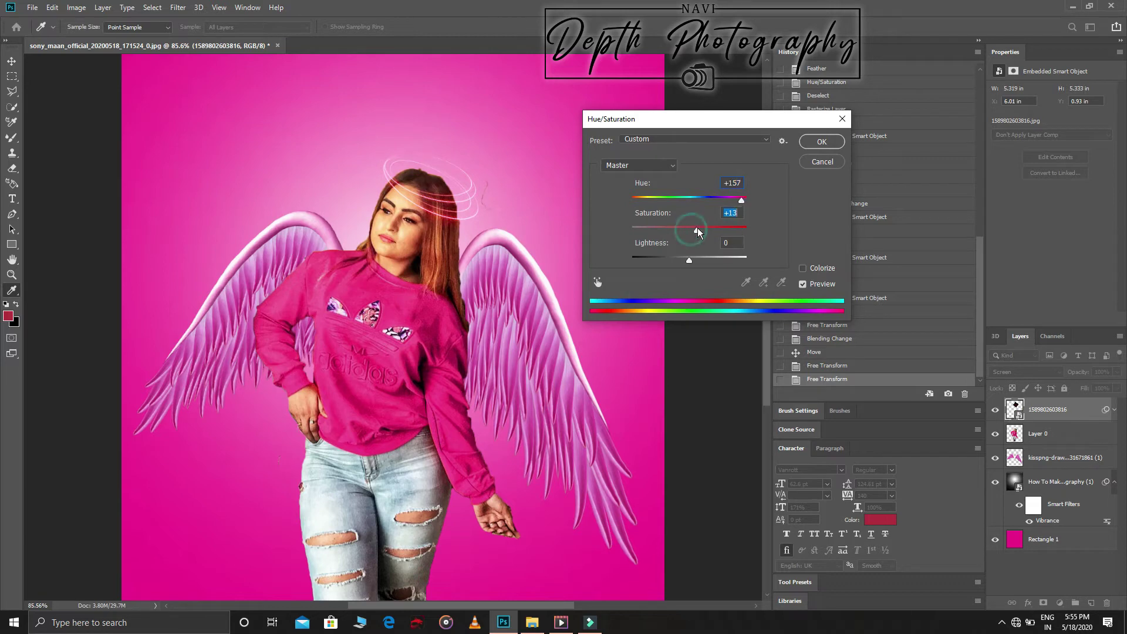
left_click(821, 142)
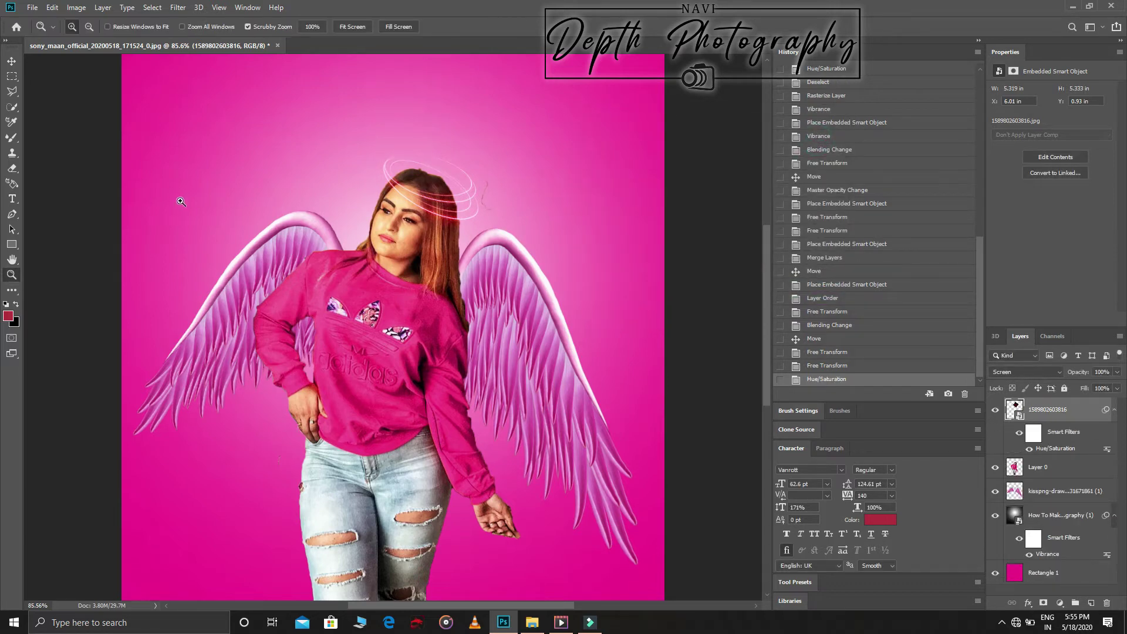
scroll(309, 250, "down", 3)
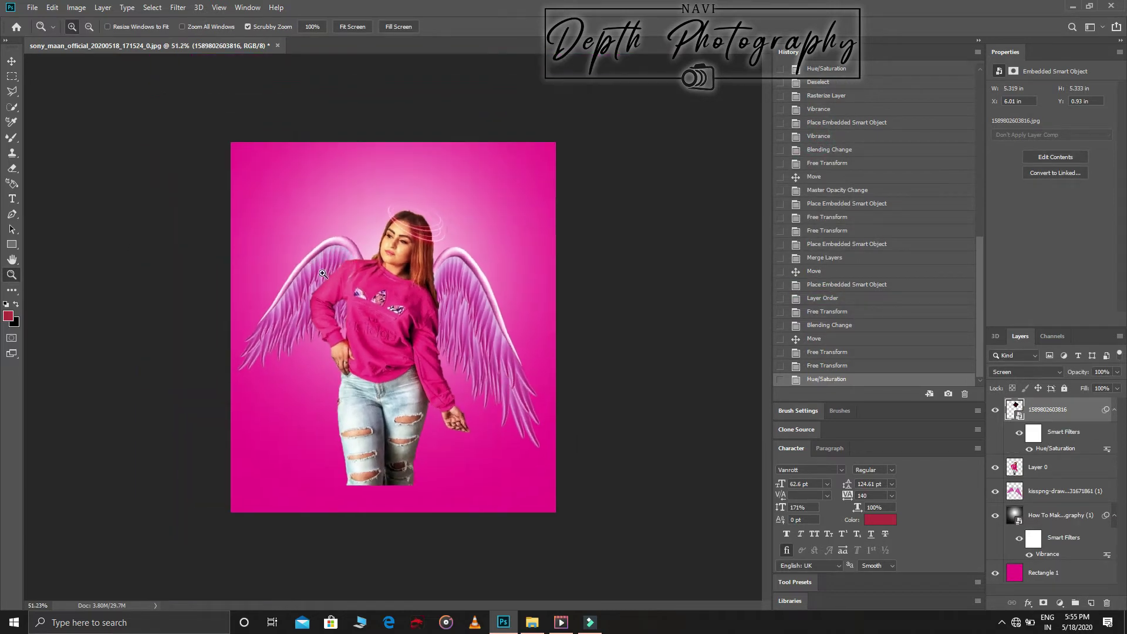
left_click(1082, 491)
Soften the pink wings layer with a 0.9-pixel Gaussian Blur
left_click(178, 8)
left_click(200, 140)
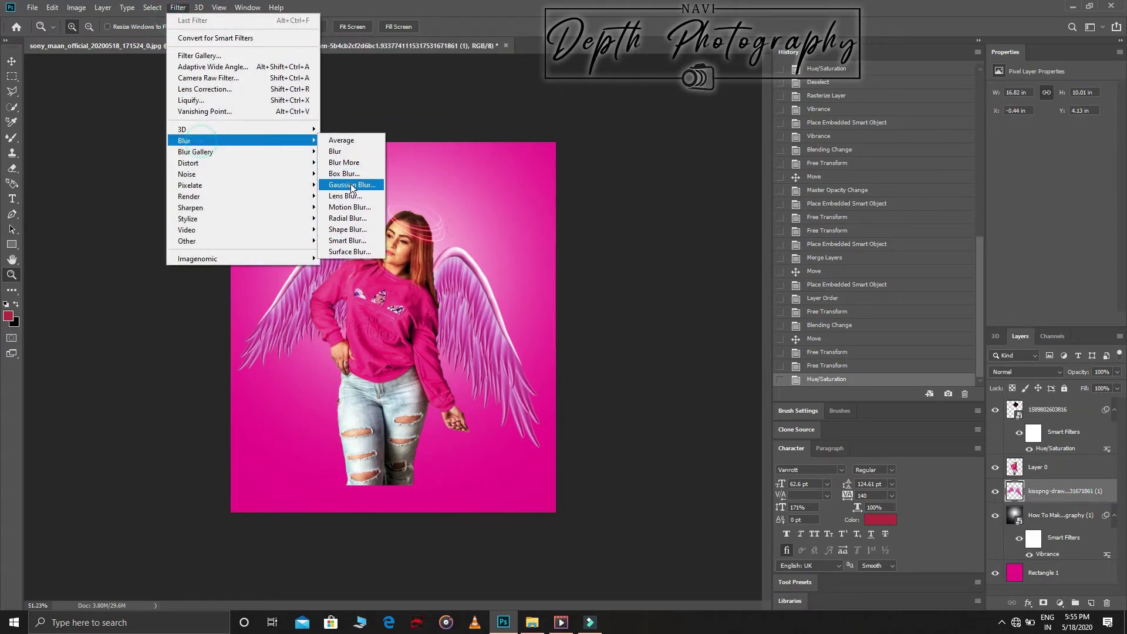
left_click(352, 185)
left_click_drag(693, 302, 678, 305)
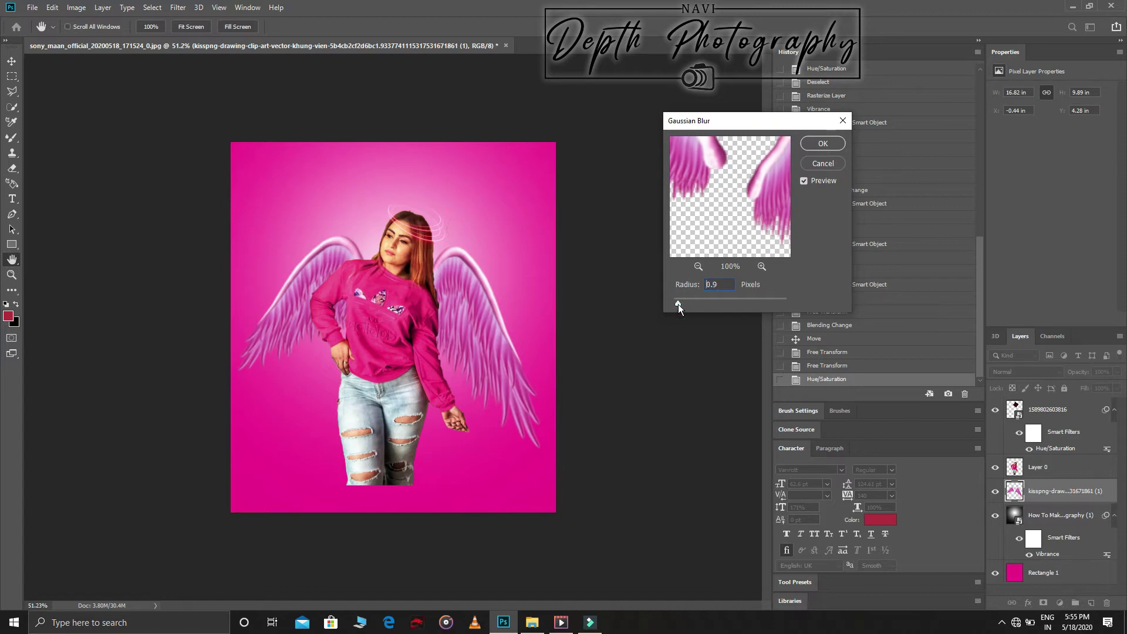
left_click(829, 147)
left_click(11, 275)
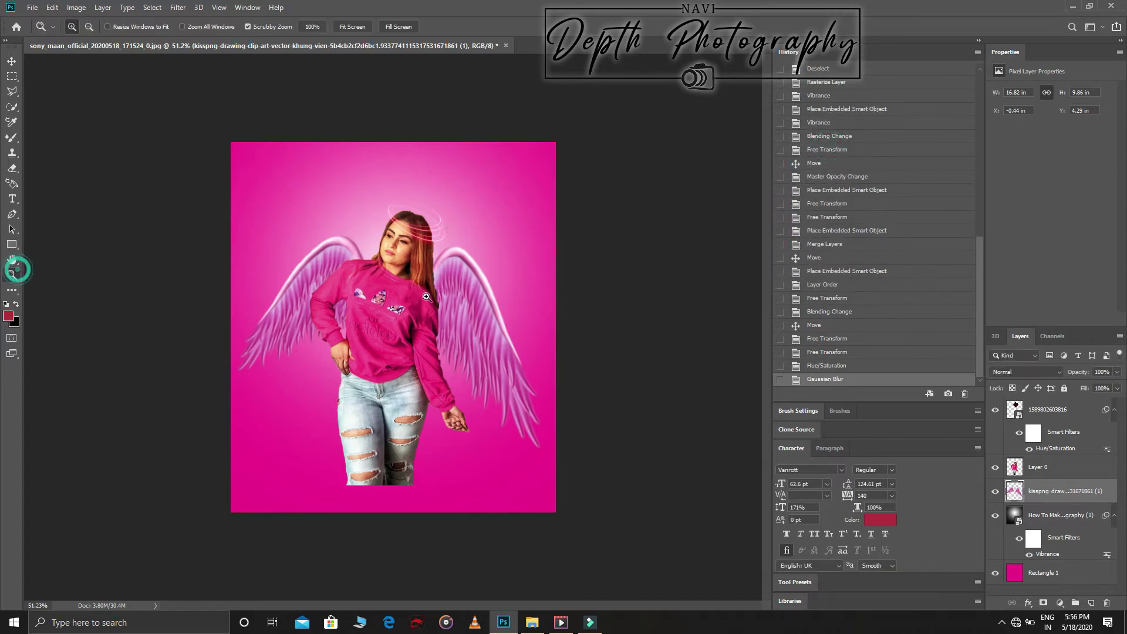
left_click_drag(424, 296, 470, 296)
Select Layer 0 and switch to the Blur Tool with a large soft brush
left_click(1059, 473)
scroll(382, 353, "down", 1)
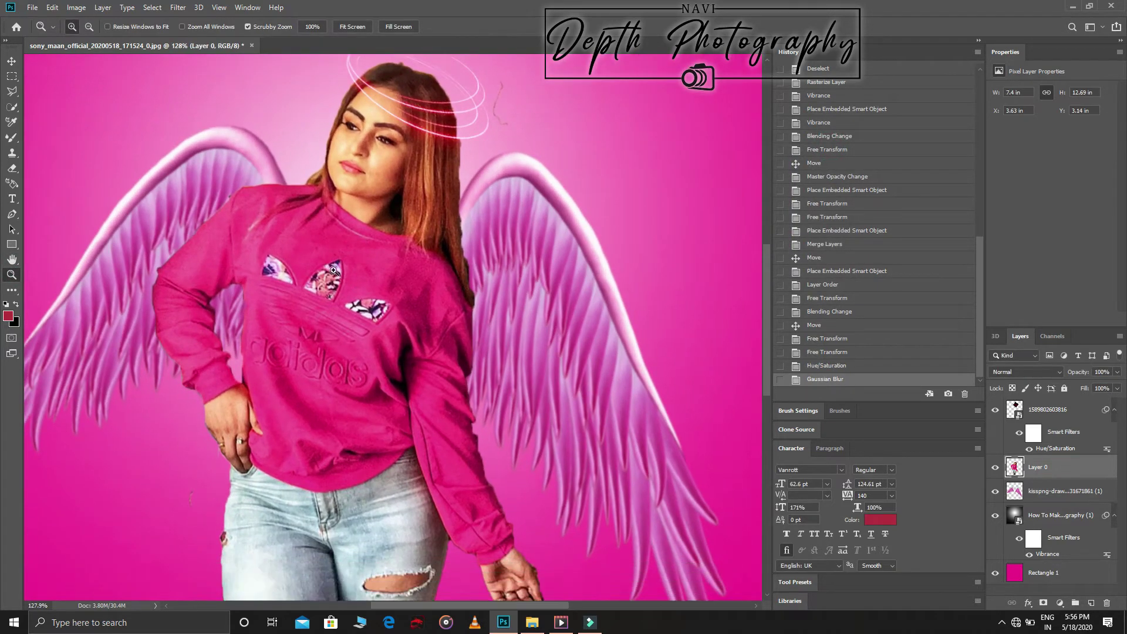
scroll(381, 352, "down", 1)
scroll(381, 352, "down", 1)
scroll(382, 352, "down", 1)
right_click(11, 290)
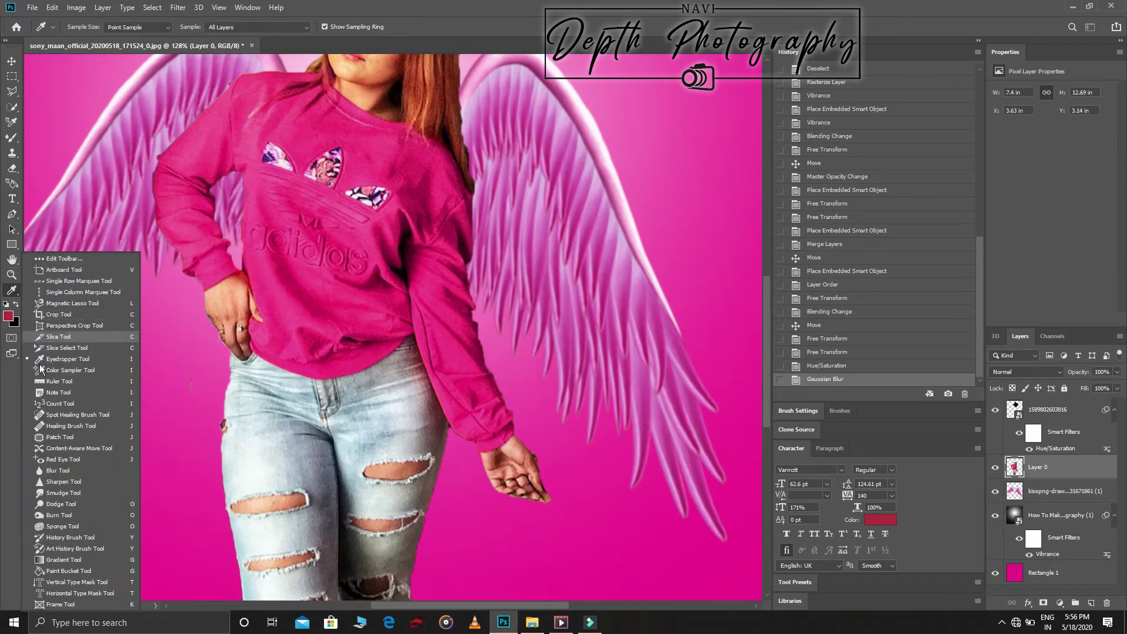
left_click(44, 474)
scroll(355, 428, "down", 1)
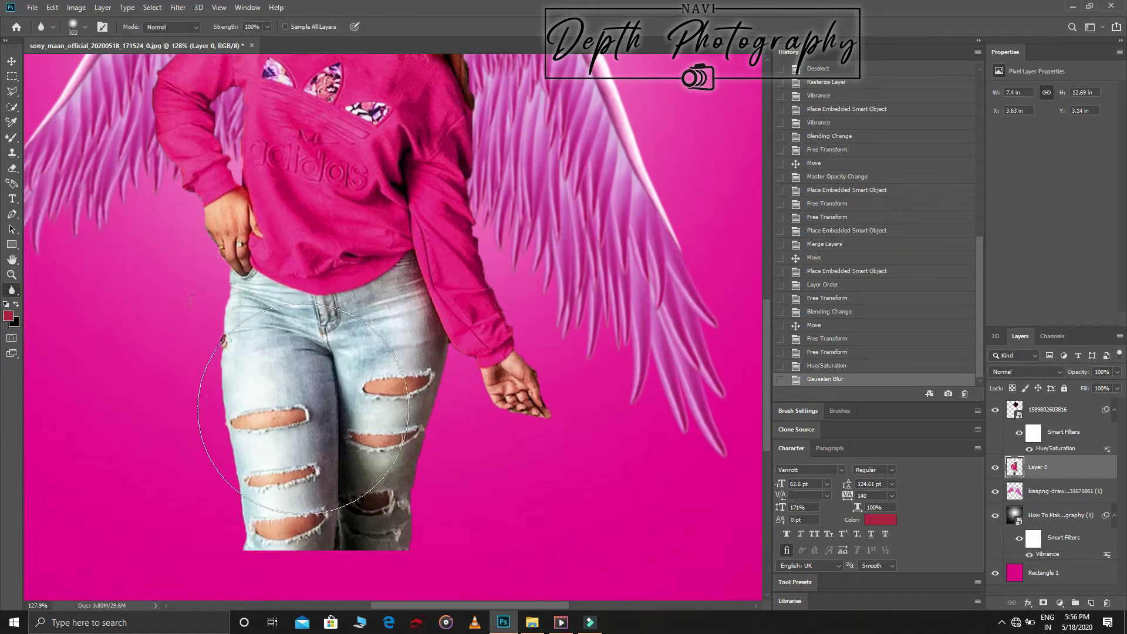
right_click(321, 358)
Blur the girl's cut-out edges near her hand, along her hip and beside the jeans
left_click(149, 144)
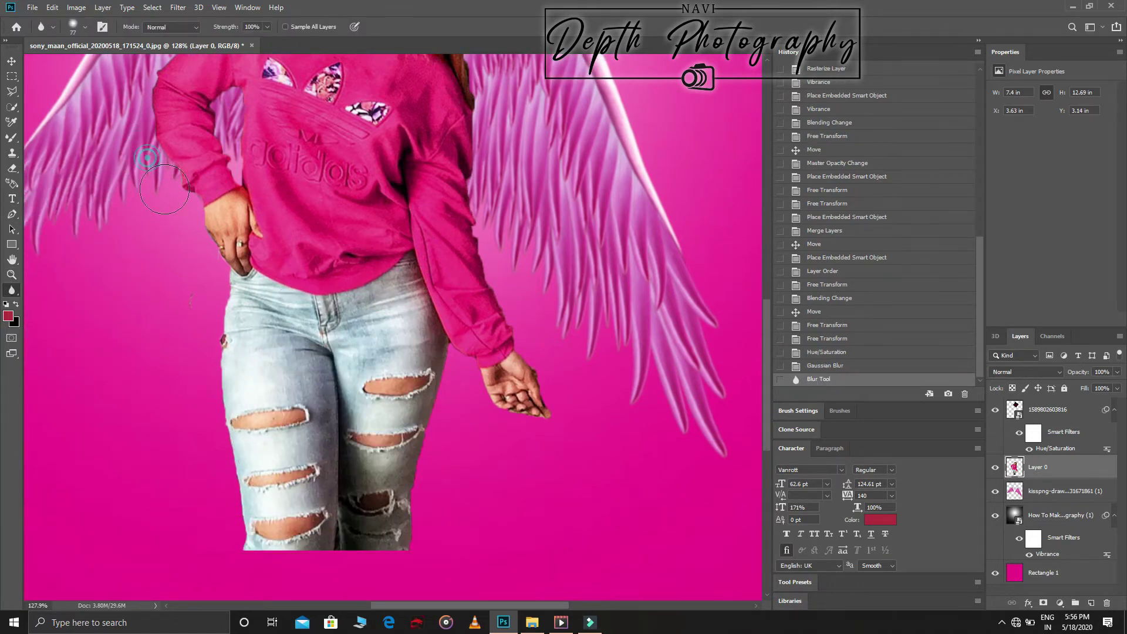
left_click_drag(158, 182, 176, 217)
mouse_move(176, 211)
left_mouse_down()
mouse_move(188, 259)
mouse_move(199, 258)
left_mouse_up()
left_click_drag(188, 212, 200, 258)
left_click_drag(499, 264, 500, 288)
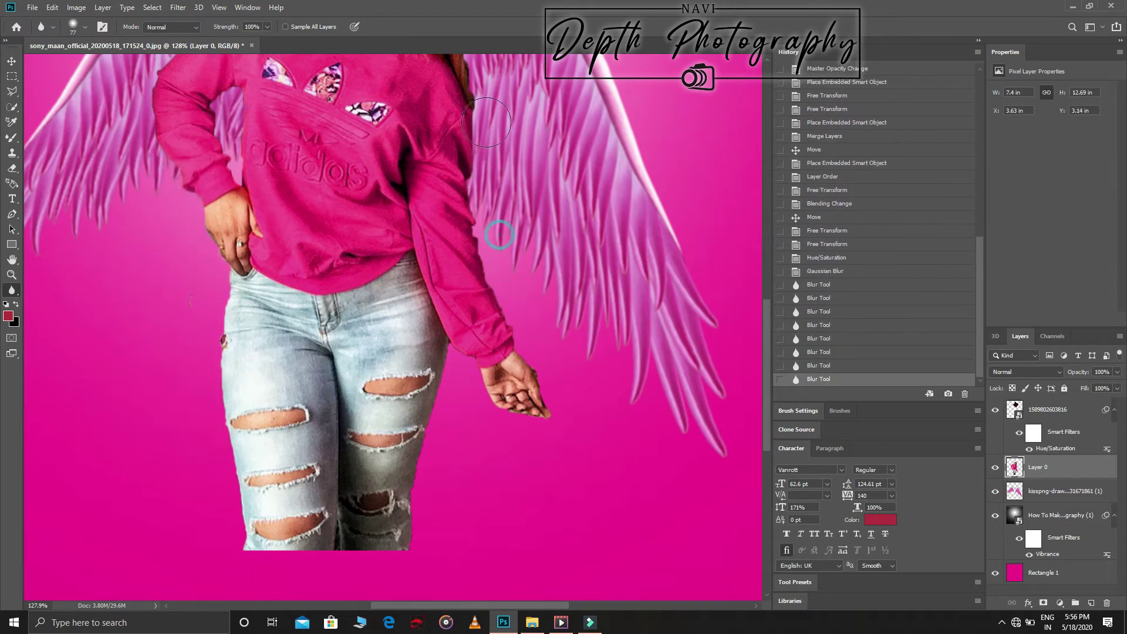
scroll(493, 247, "up", 1)
scroll(482, 256, "up", 1)
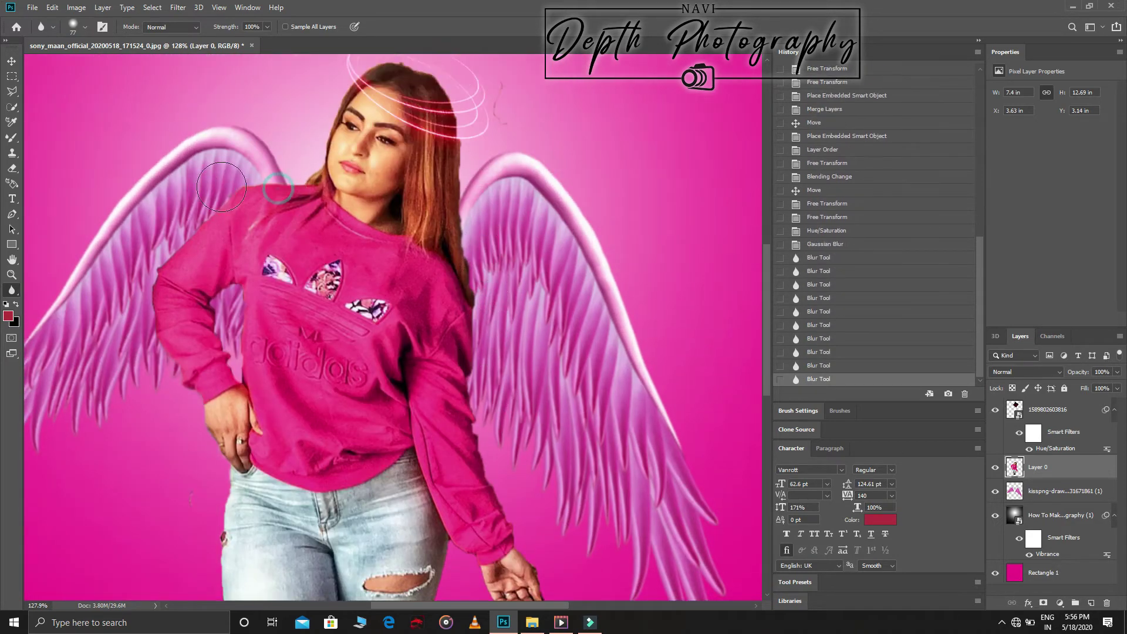
left_click_drag(247, 176, 276, 200)
left_click_drag(511, 353, 487, 429)
Blur the jeans and sweater edges beside the wing, then zoom out to the whole image
left_click(487, 430)
scroll(519, 501, "down", 1)
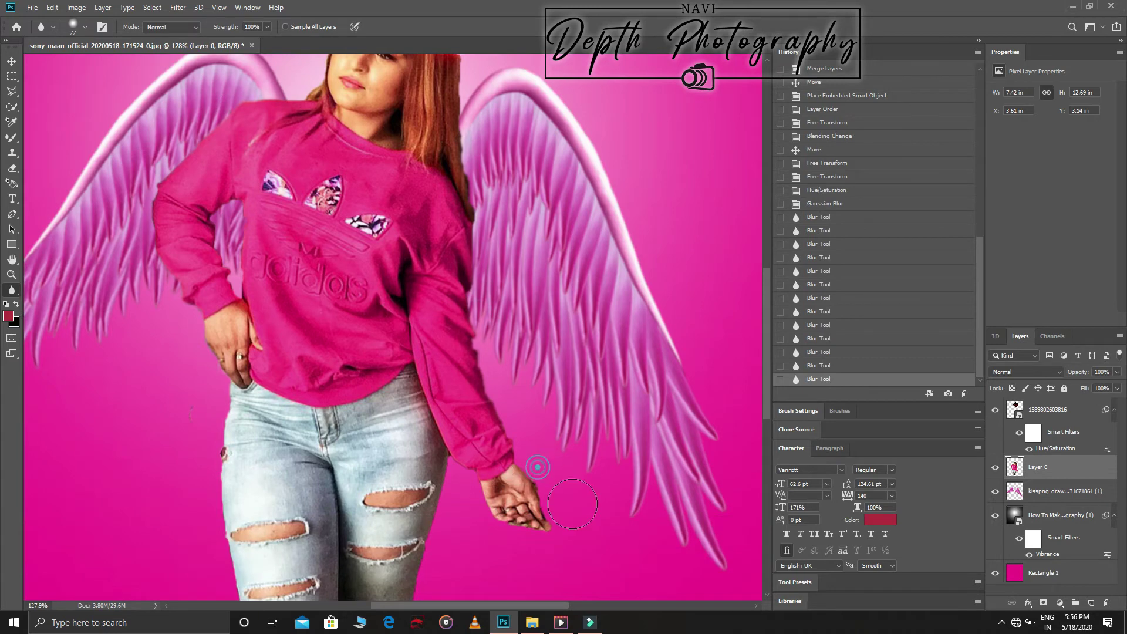
left_click(537, 468)
left_click(539, 549)
scroll(539, 549, "down", 1)
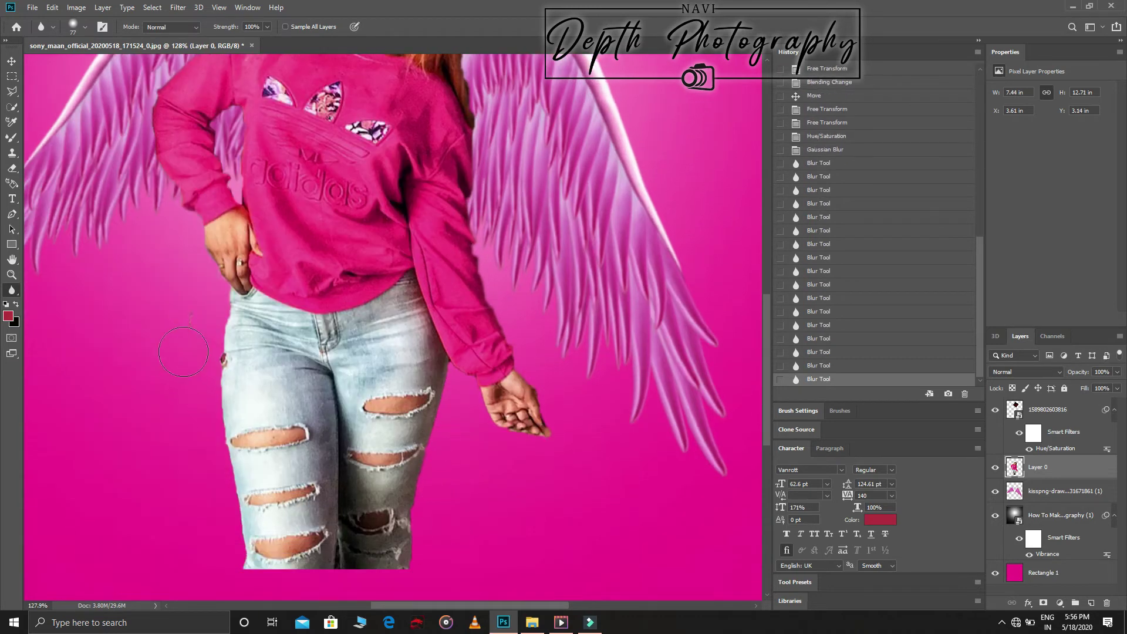
left_click(254, 479)
scroll(248, 327, "up", 2)
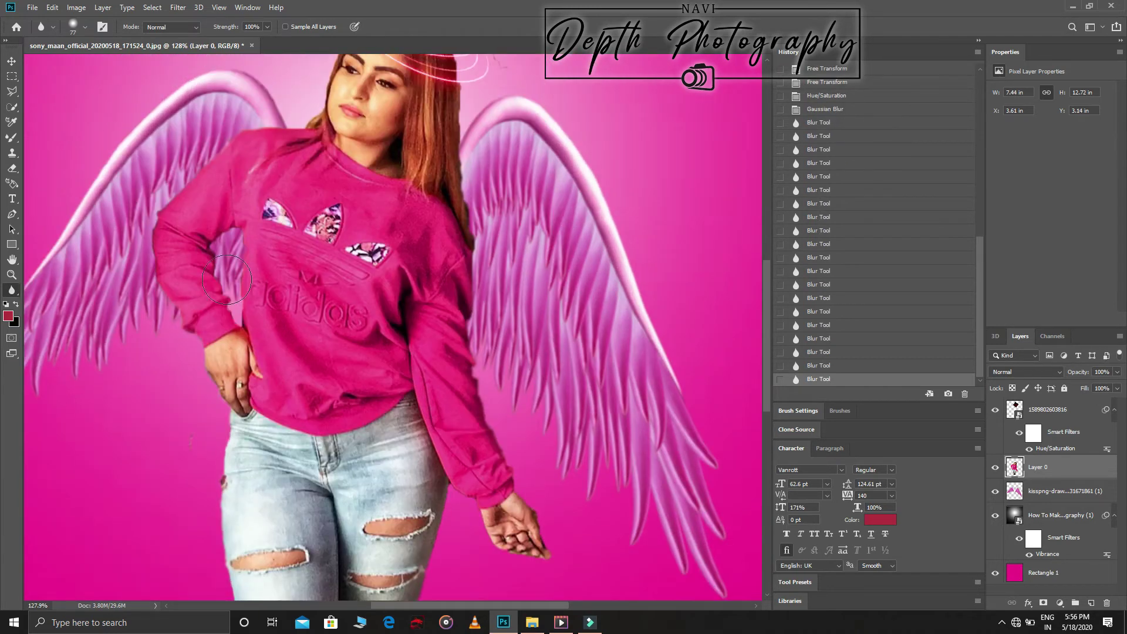
scroll(248, 326, "up", 2)
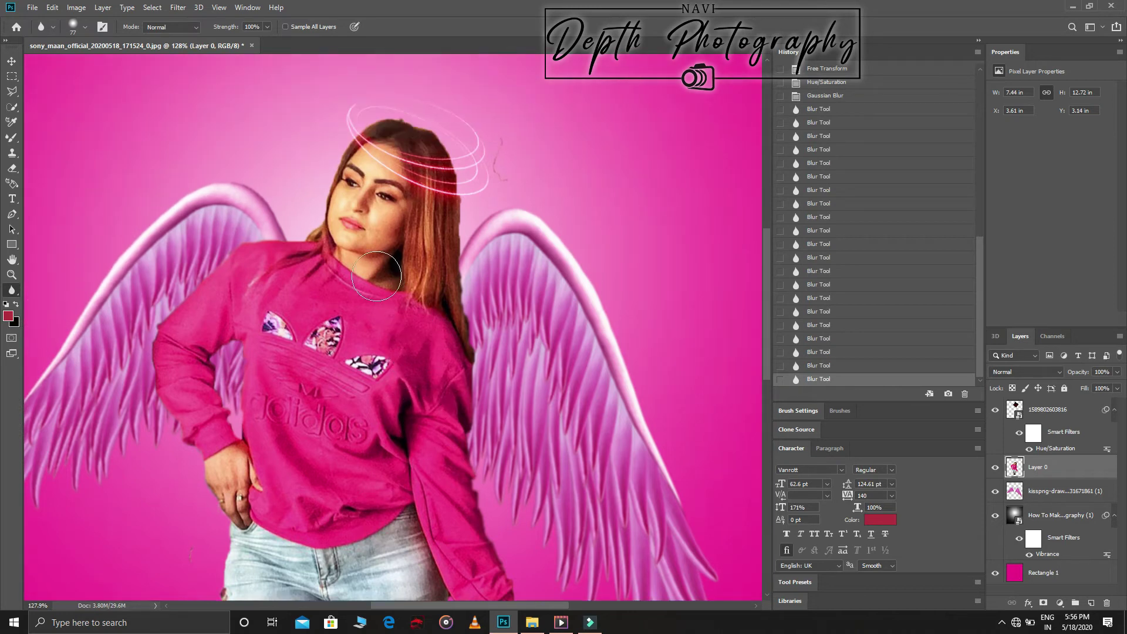
left_click(11, 274)
left_click(330, 301, "alt")
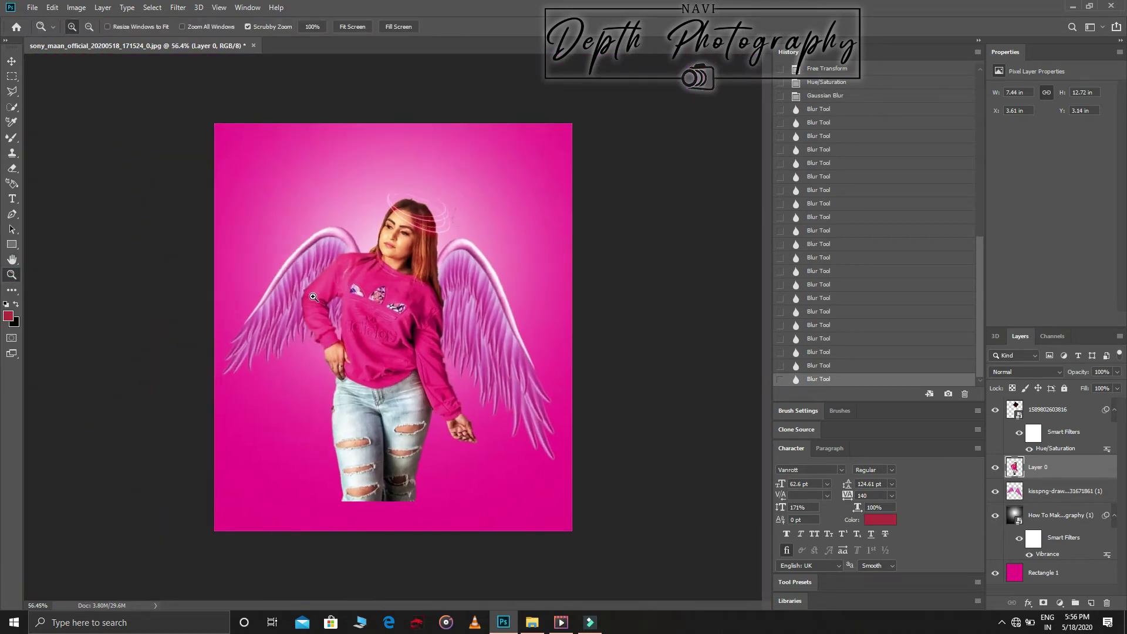
Duplicate the girl's layer, widen the copy slightly, and place it beneath the original
left_click_drag(339, 285, 351, 290)
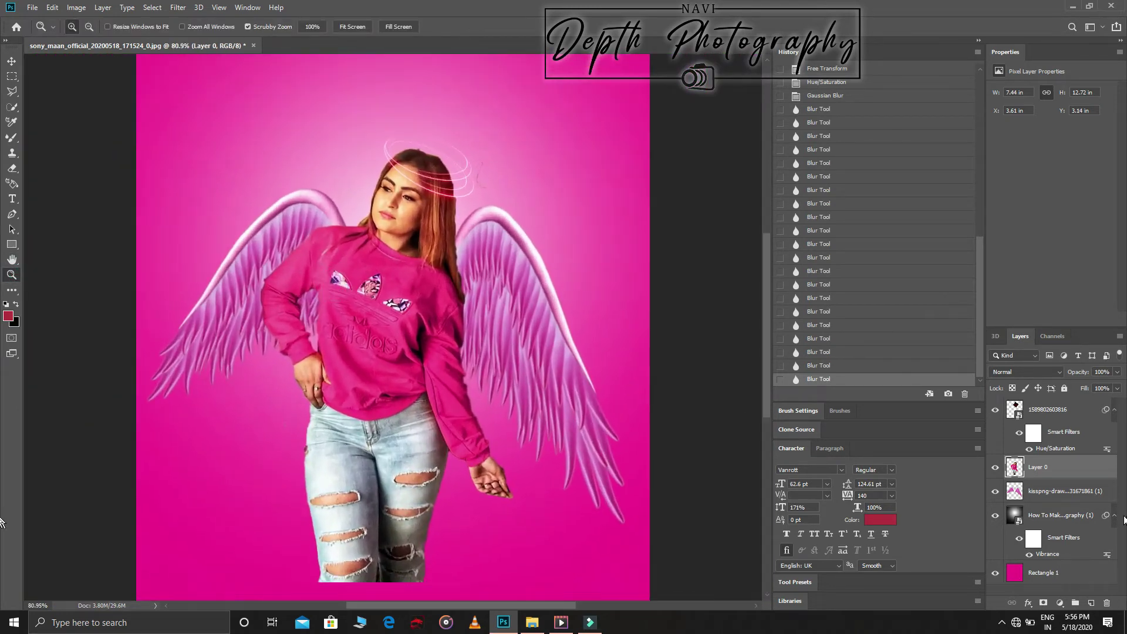
key("ctrl+j")
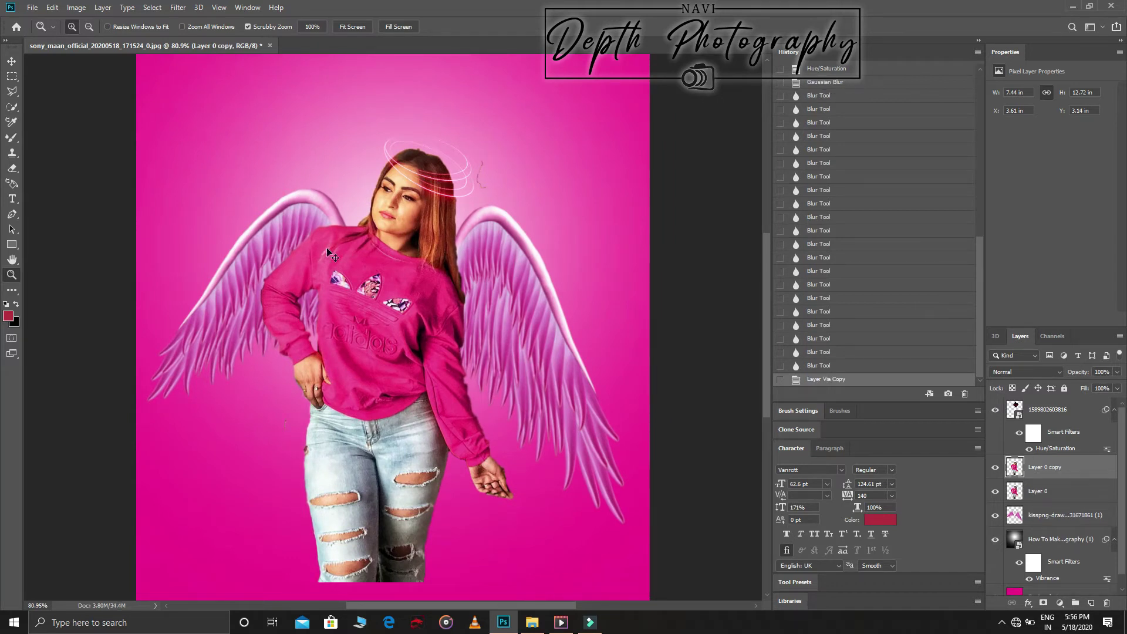
key("ctrl+t")
left_click_drag(513, 365, 523, 364)
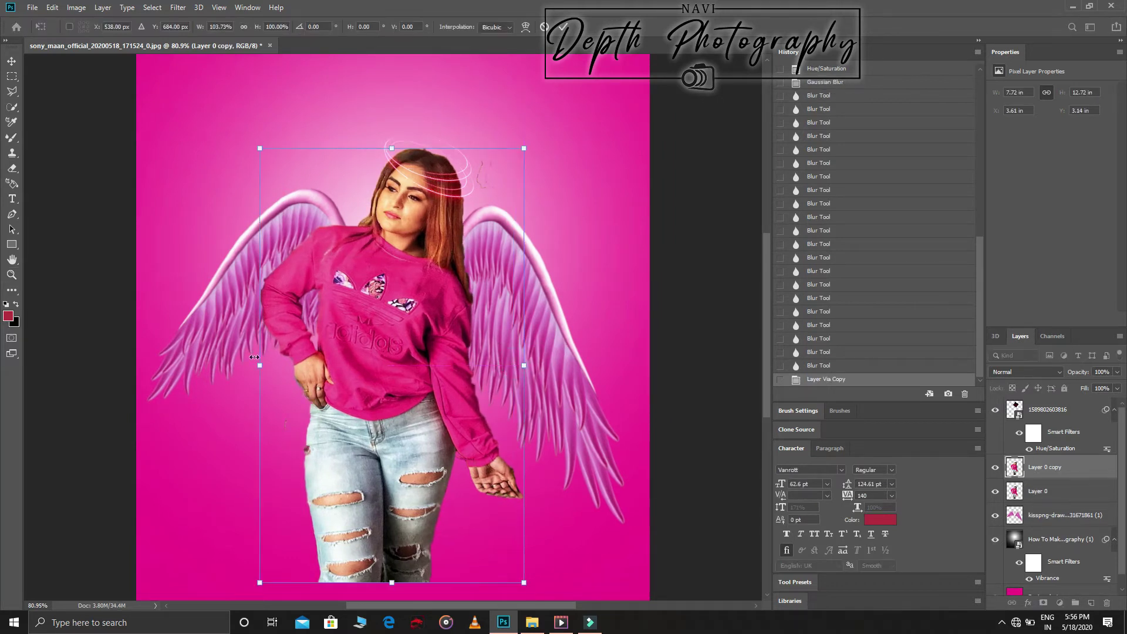
left_click_drag(256, 368, 249, 368)
key("Return")
left_click_drag(1045, 467, 1057, 506)
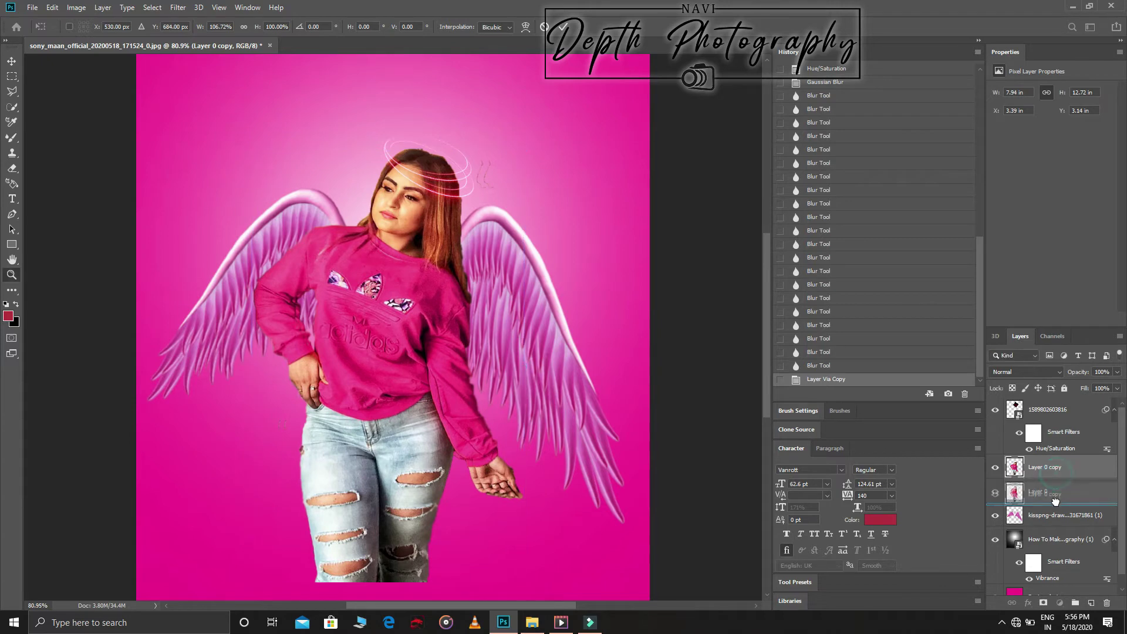
Darken the copy into a black silhouette with an Exposure adjustment
left_click(82, 11)
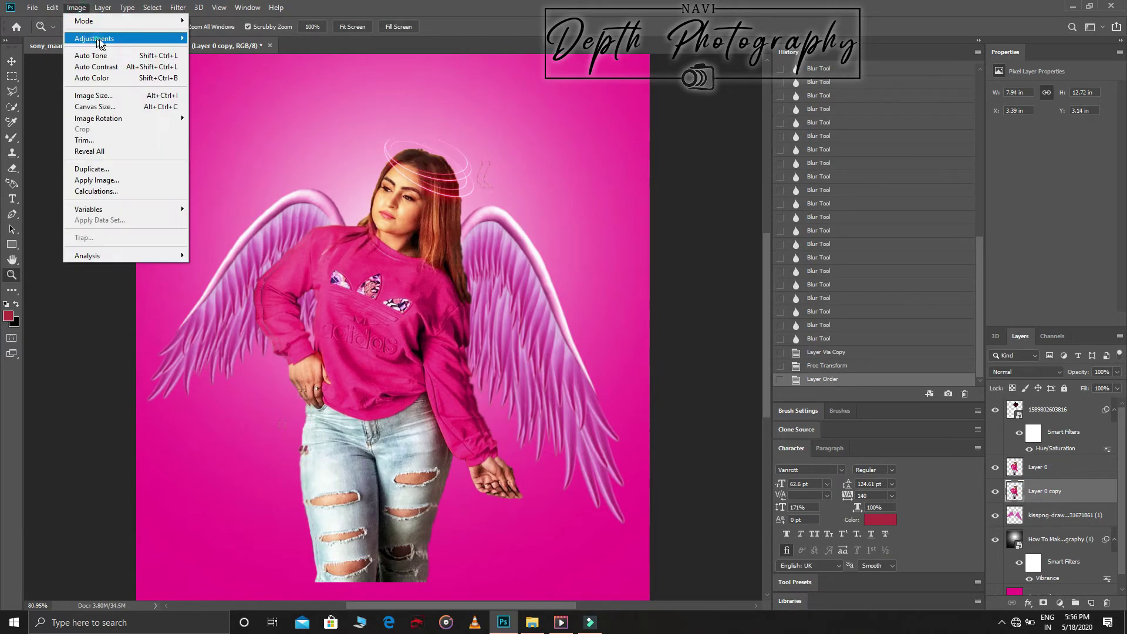
left_click(264, 72)
left_click_drag(708, 235, 676, 223)
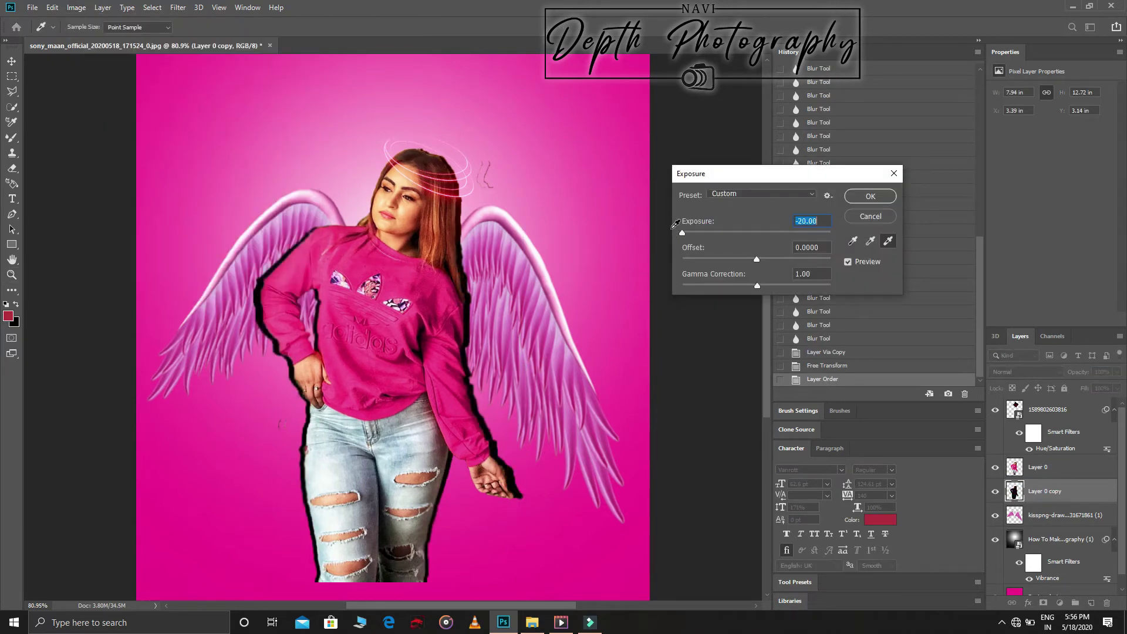
left_click(869, 196)
Give the shadow a Gaussian Blur of about 9 px and nudge it slightly down-right
left_click(81, 11)
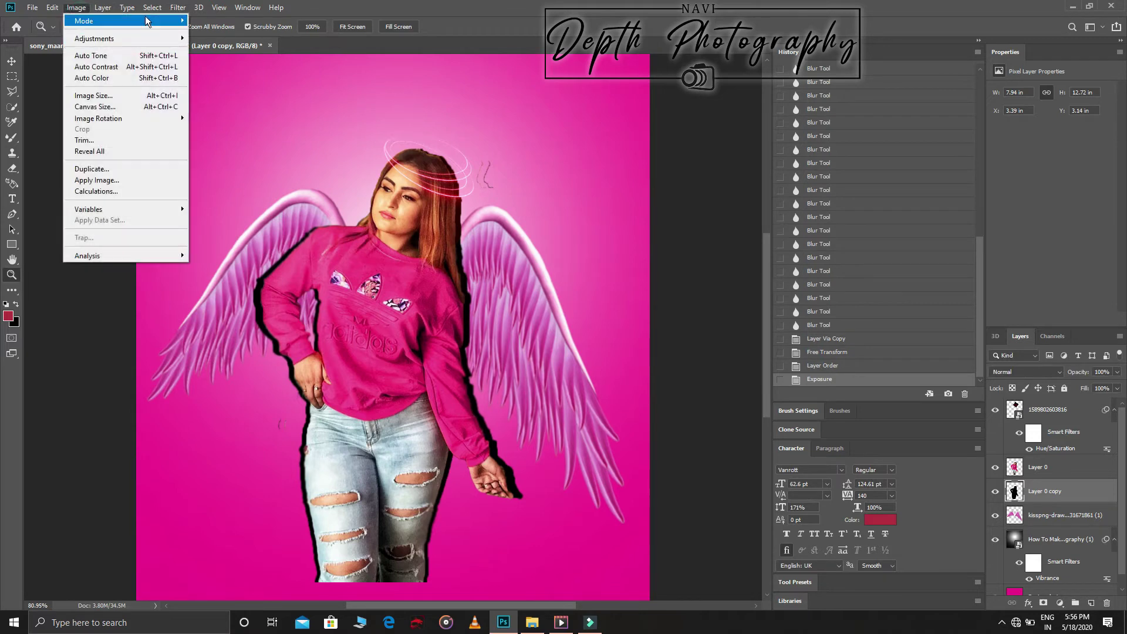
left_click(352, 185)
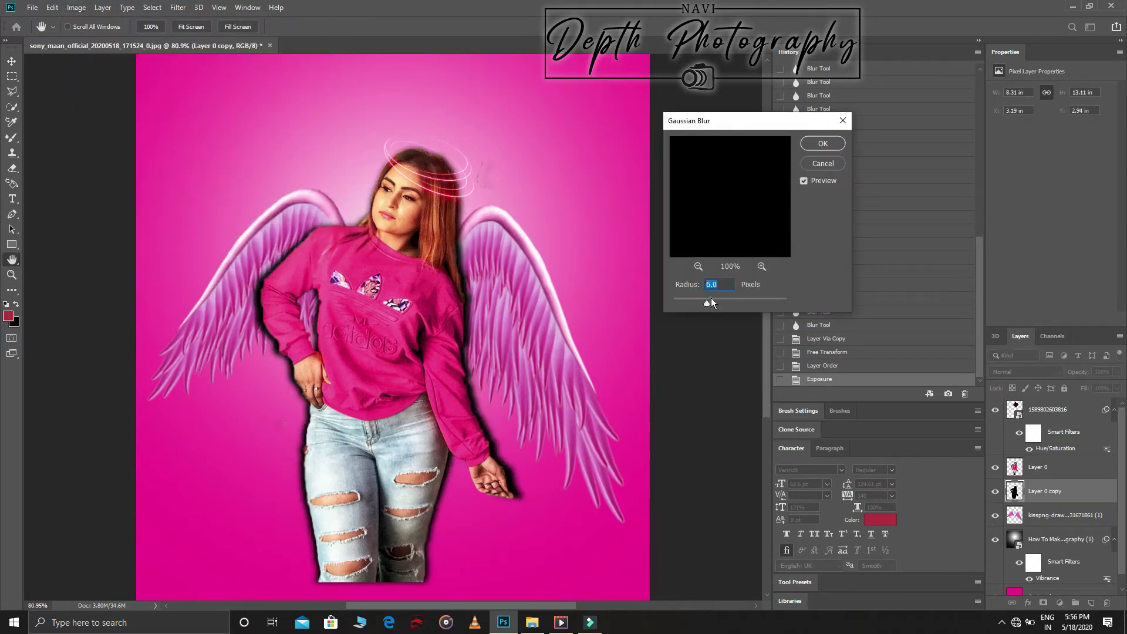
left_click_drag(706, 304, 716, 302)
left_click(810, 146)
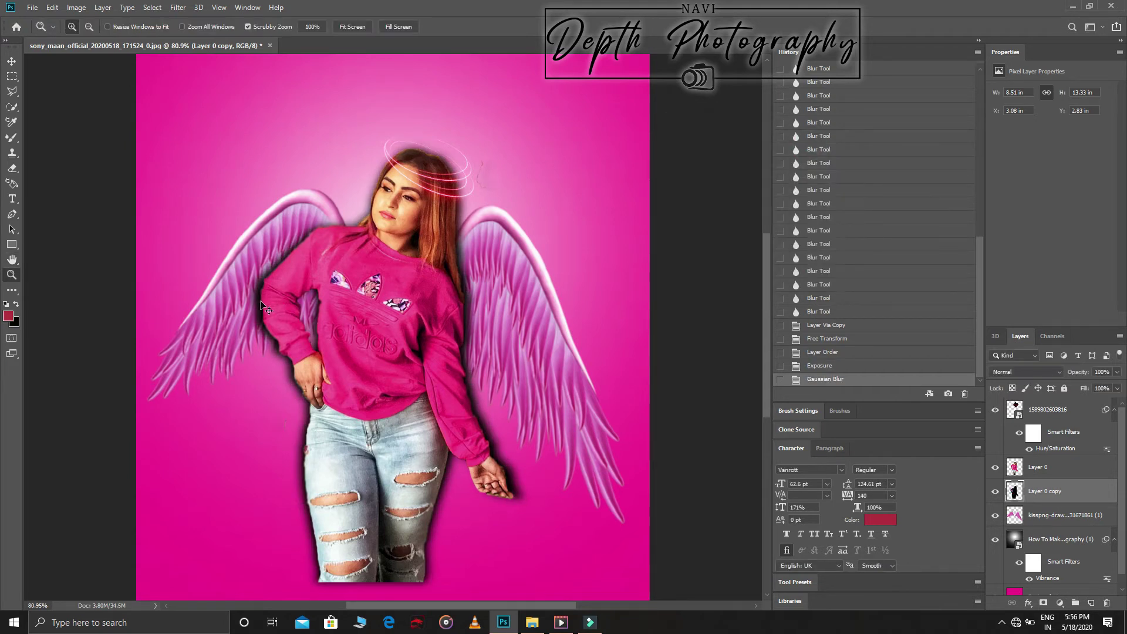
left_click_drag(259, 303, 261, 304)
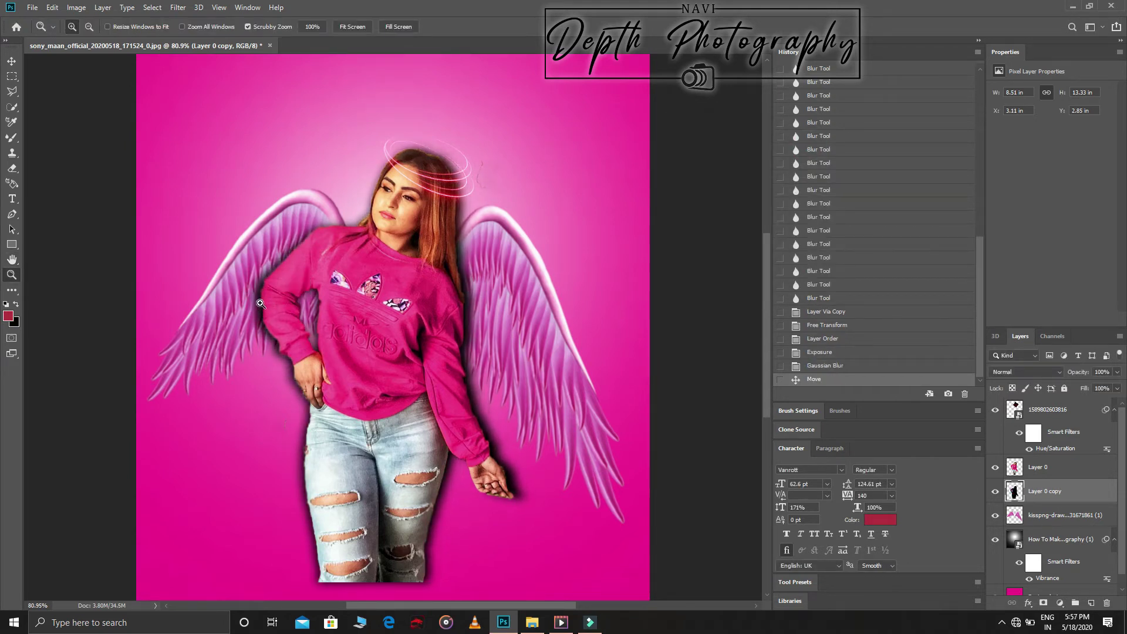
Erase excess shadow beside the left arm, both legs, around the hair and along the right sleeve
left_click(11, 167)
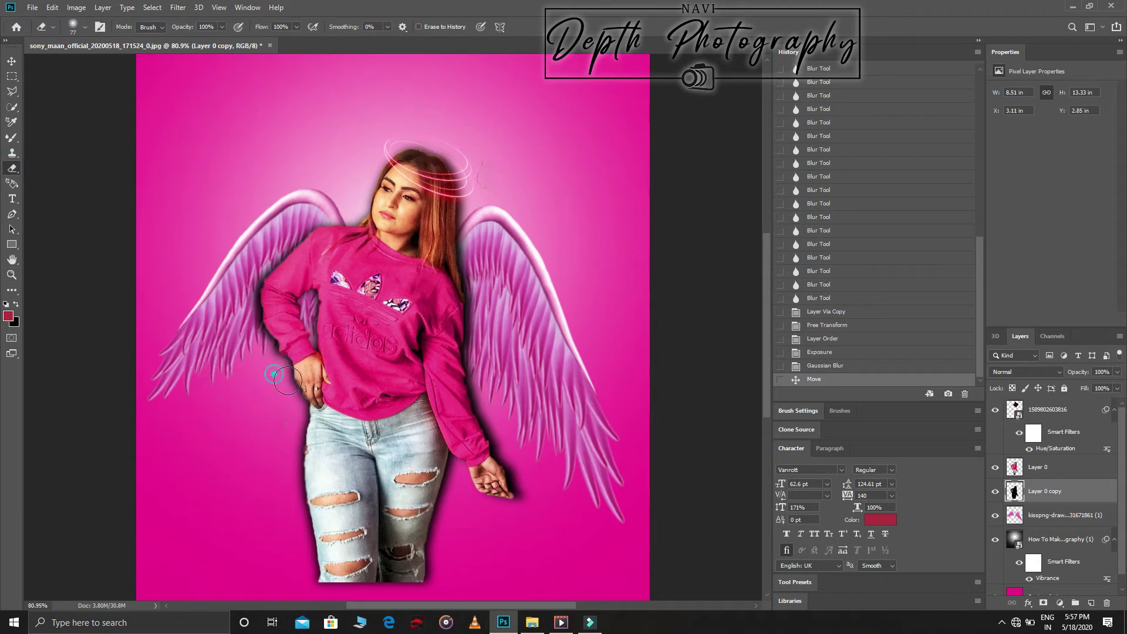
left_click_drag(273, 373, 302, 405)
mouse_move(276, 346)
left_mouse_down()
mouse_move(276, 382)
mouse_move(309, 417)
left_mouse_up()
left_click_drag(306, 382, 308, 499)
left_click_drag(305, 440, 314, 518)
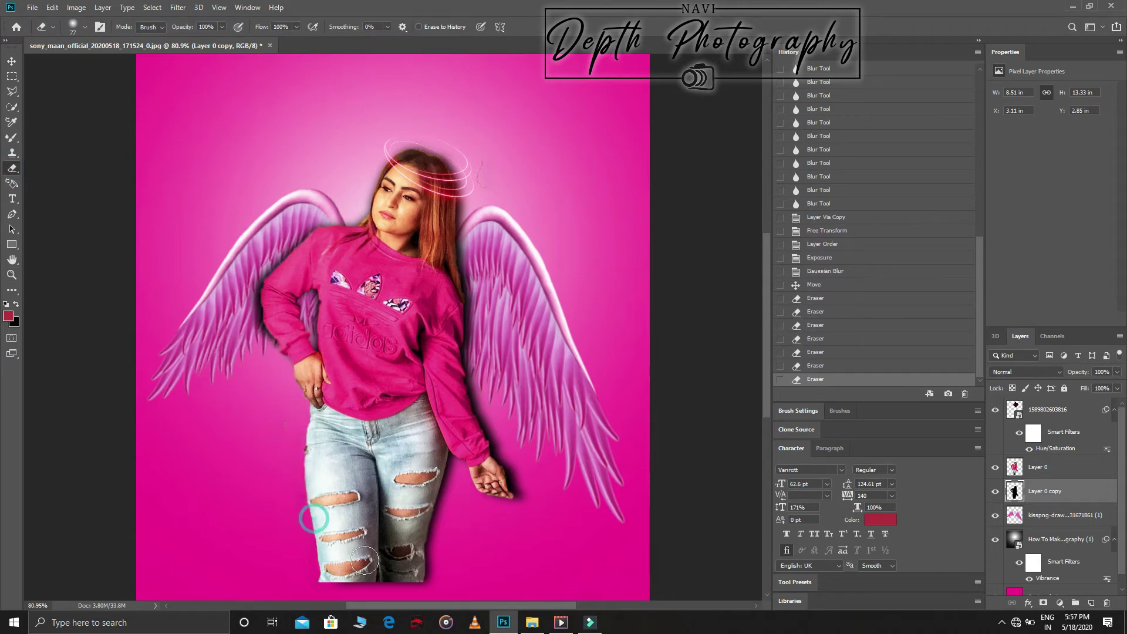
left_click_drag(437, 579, 439, 487)
left_click_drag(438, 517, 445, 455)
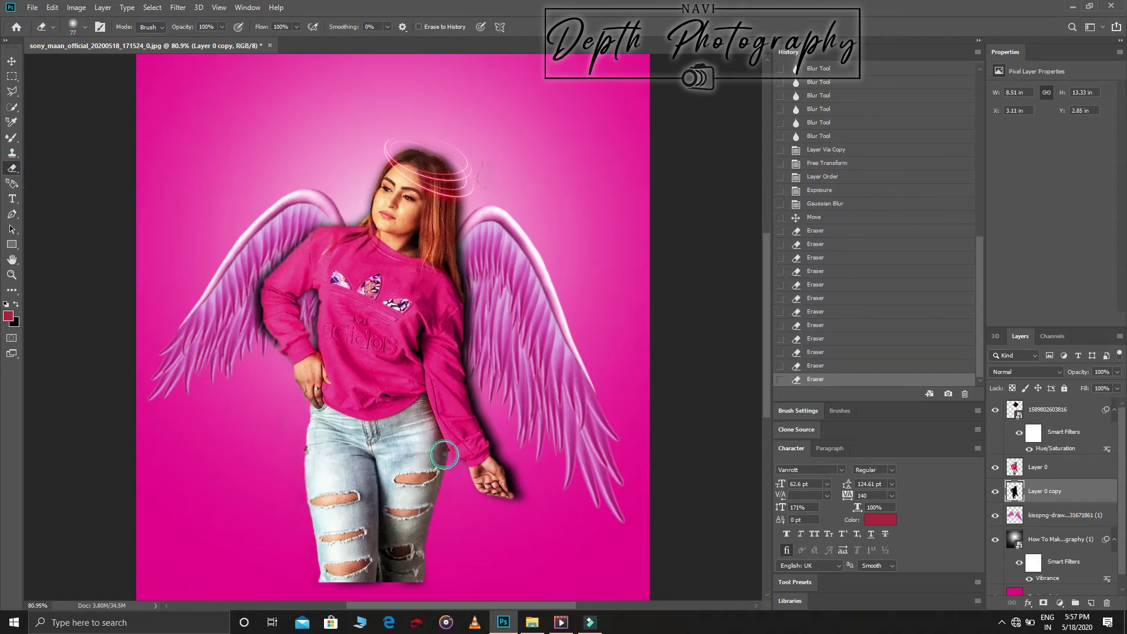
left_click_drag(452, 217, 449, 171)
mouse_move(434, 235)
left_mouse_down()
mouse_move(463, 176)
mouse_move(453, 184)
left_mouse_up()
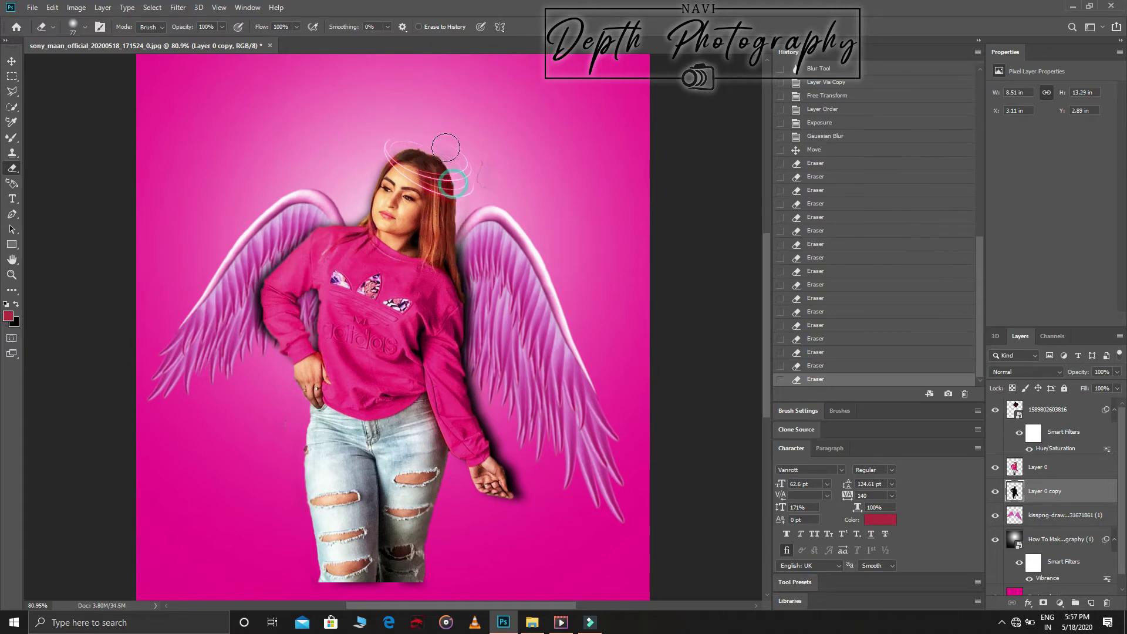
left_click_drag(405, 141, 352, 226)
left_click_drag(449, 173, 429, 240)
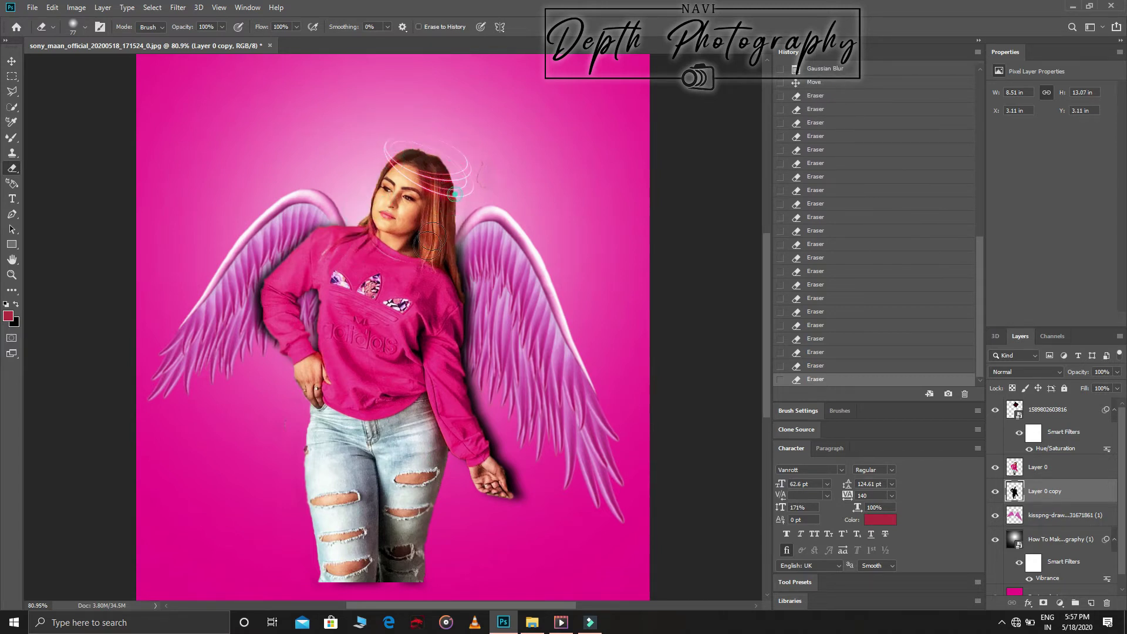
mouse_move(483, 376)
left_mouse_down()
mouse_move(496, 446)
mouse_move(540, 517)
left_mouse_up()
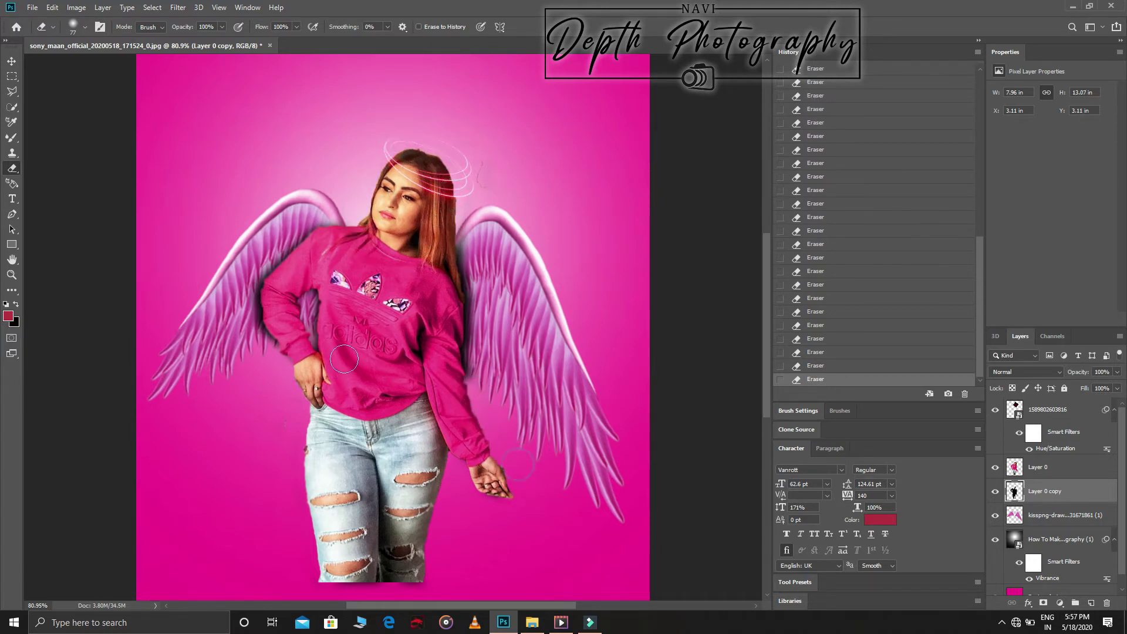
Blur the shadow again with a 9.8 px Gaussian Blur
left_click(178, 7)
mouse_move(184, 141)
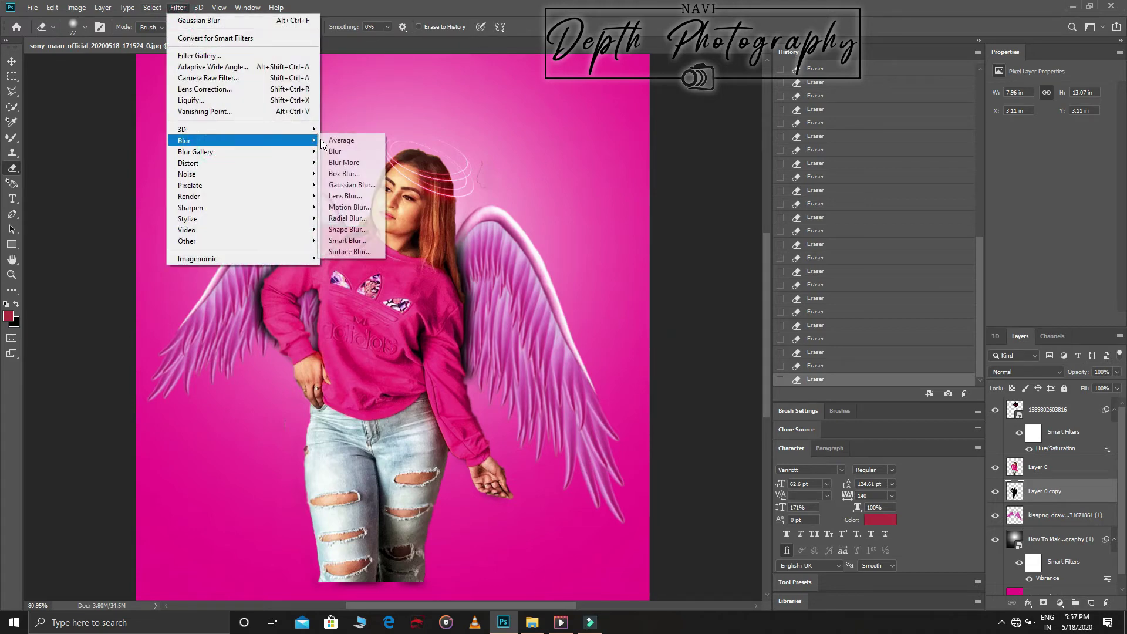
left_click(355, 185)
left_click_drag(726, 306, 718, 303)
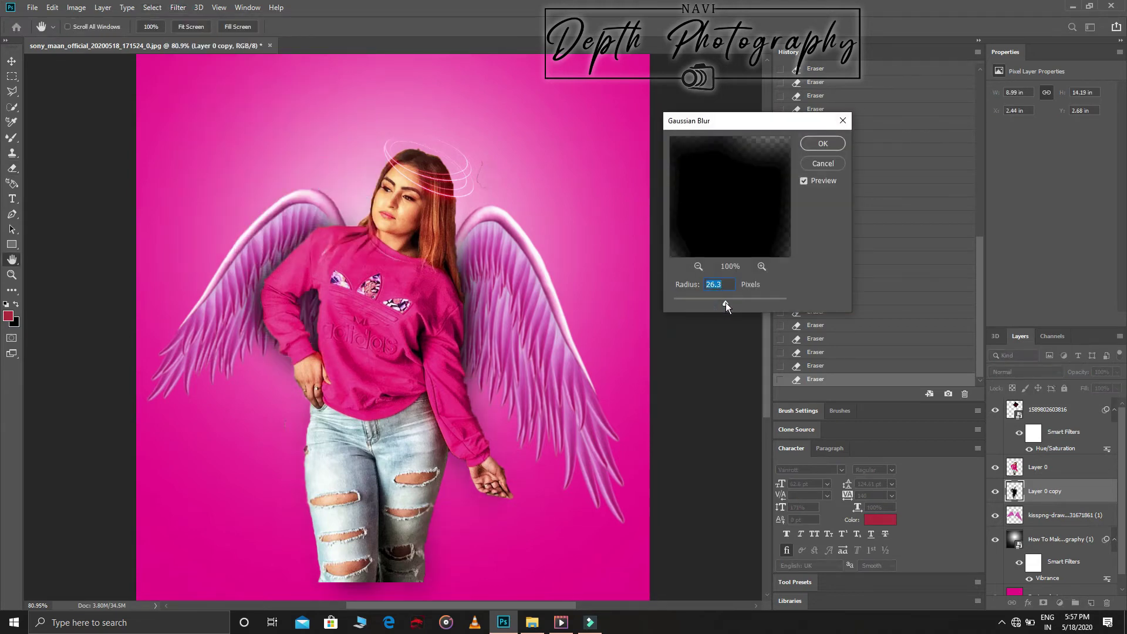
left_click(840, 139)
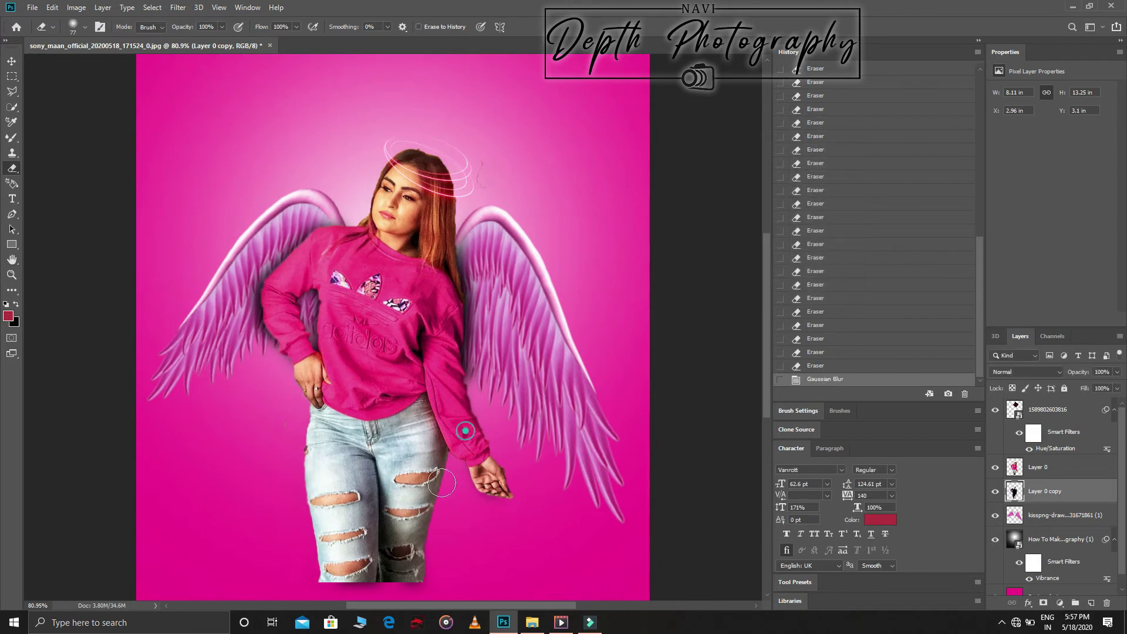
Erase shadow near the hand and below the jeans, lower its opacity, and select Layer 0
left_click_drag(500, 426, 465, 487)
mouse_move(308, 376)
left_mouse_down()
mouse_move(273, 382)
mouse_move(299, 376)
left_mouse_up()
left_click_drag(323, 578, 411, 584)
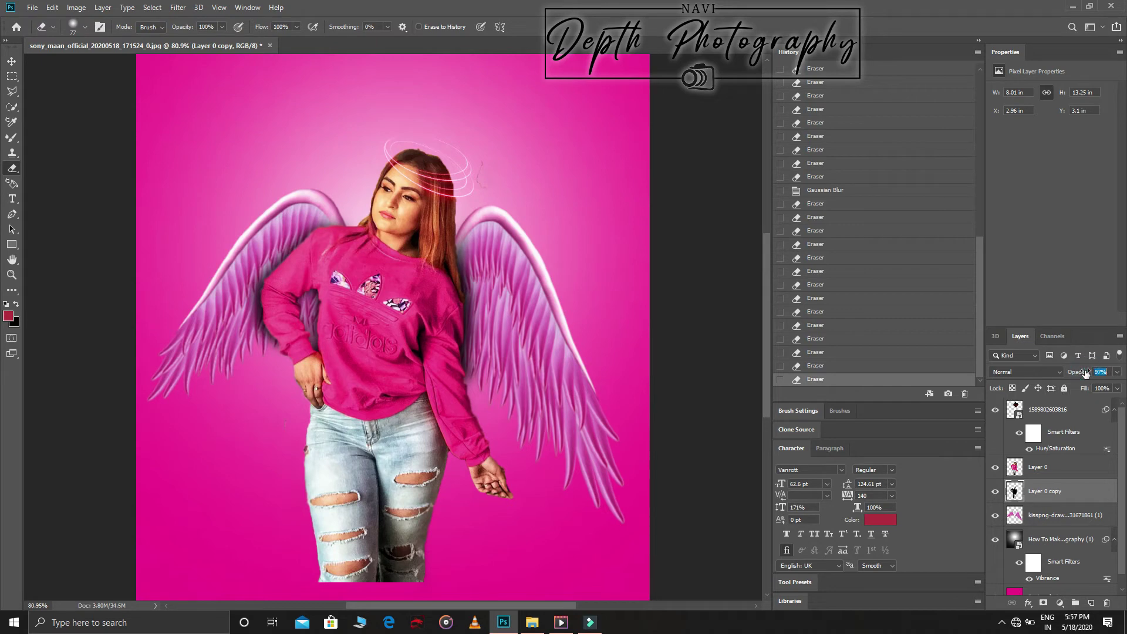
right_click(1066, 411)
left_click(1078, 475)
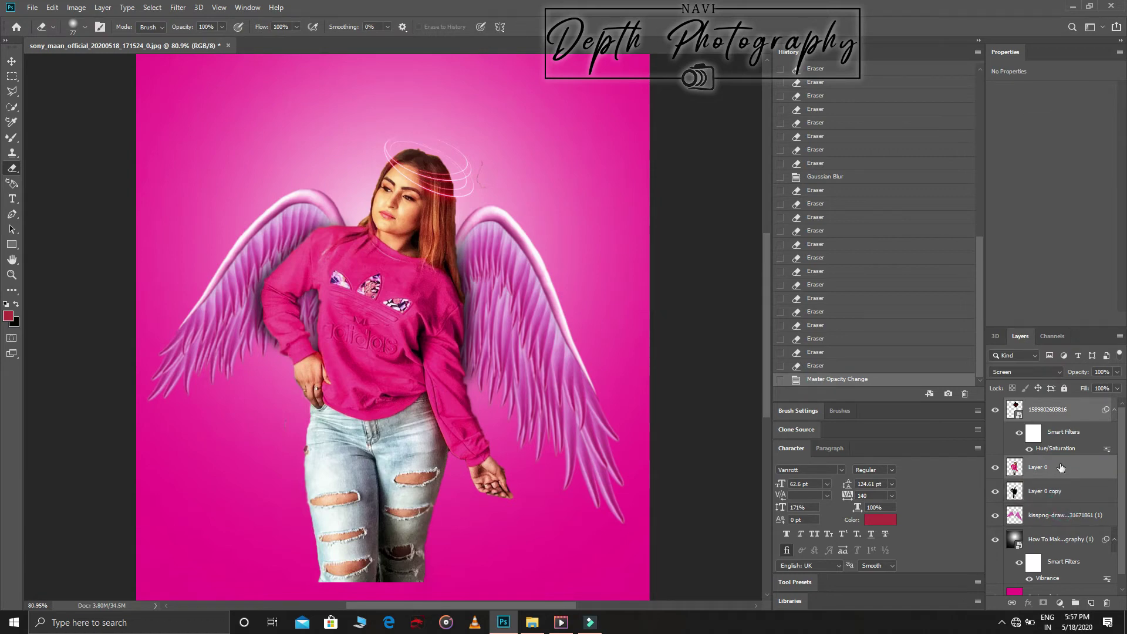
left_click(1060, 470)
Zoom in and smudge the right hair edge from the halo down to the wing at 70% strength
key("z")
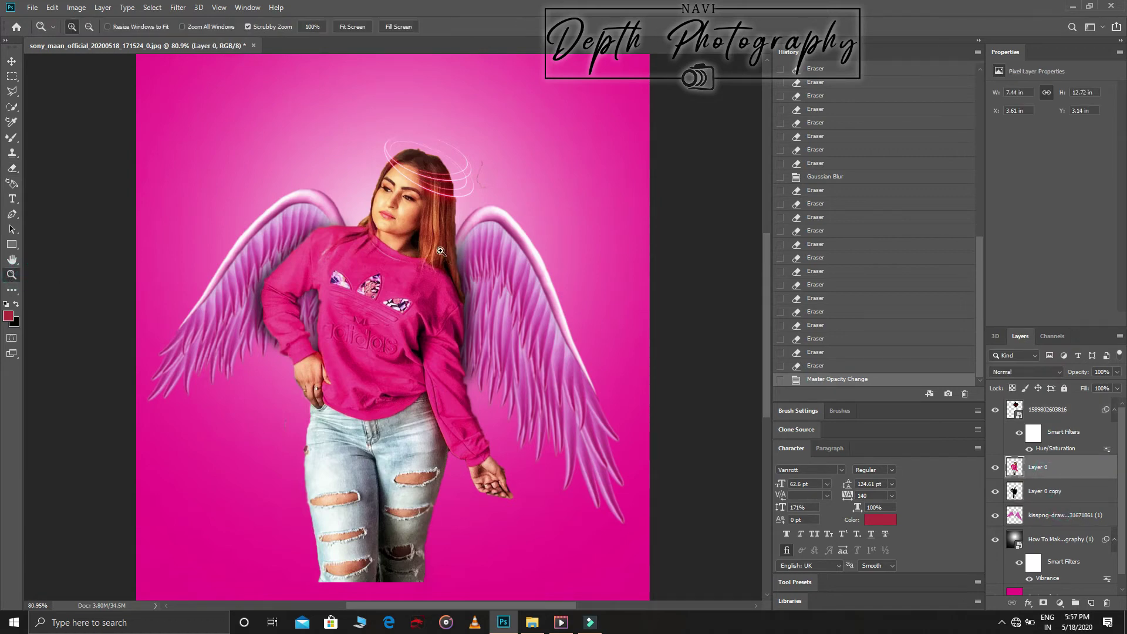
left_click(485, 357)
left_click(12, 290)
left_click(57, 488)
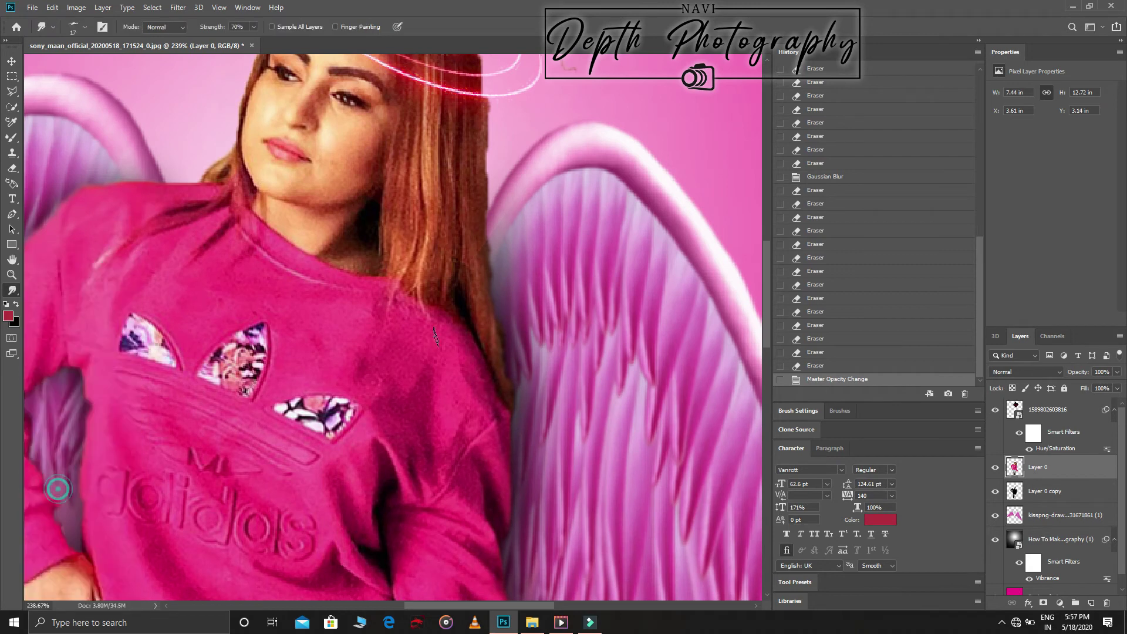
scroll(486, 117, "up", 2)
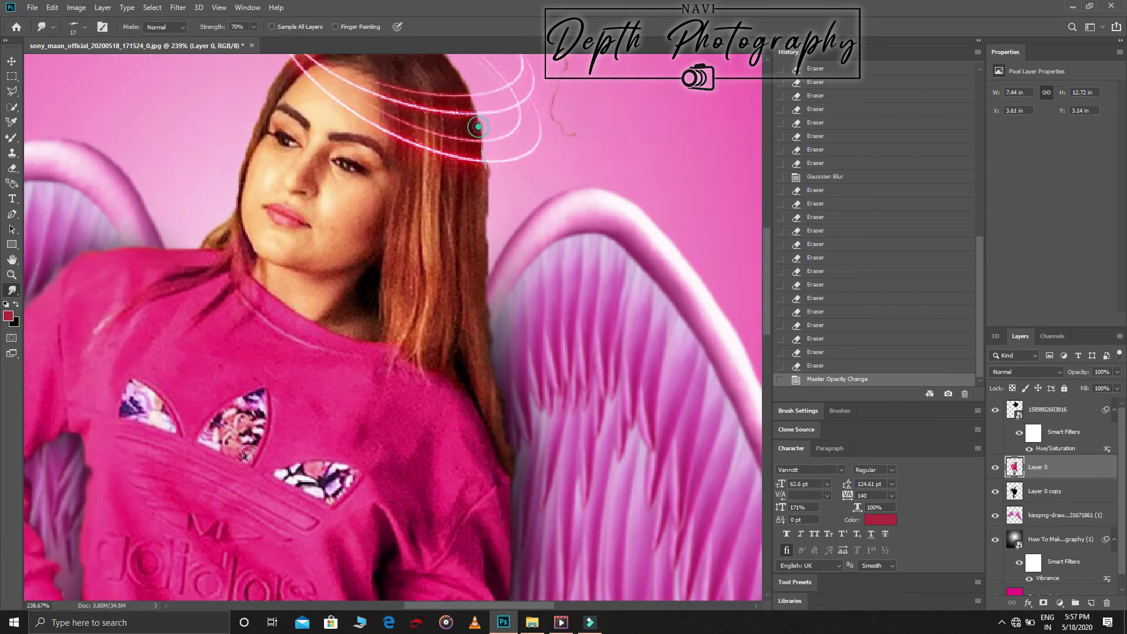
mouse_move(483, 157)
left_mouse_down()
mouse_move(474, 130)
mouse_move(485, 246)
left_mouse_up()
left_click_drag(484, 247, 495, 398)
left_click_drag(497, 399, 509, 464)
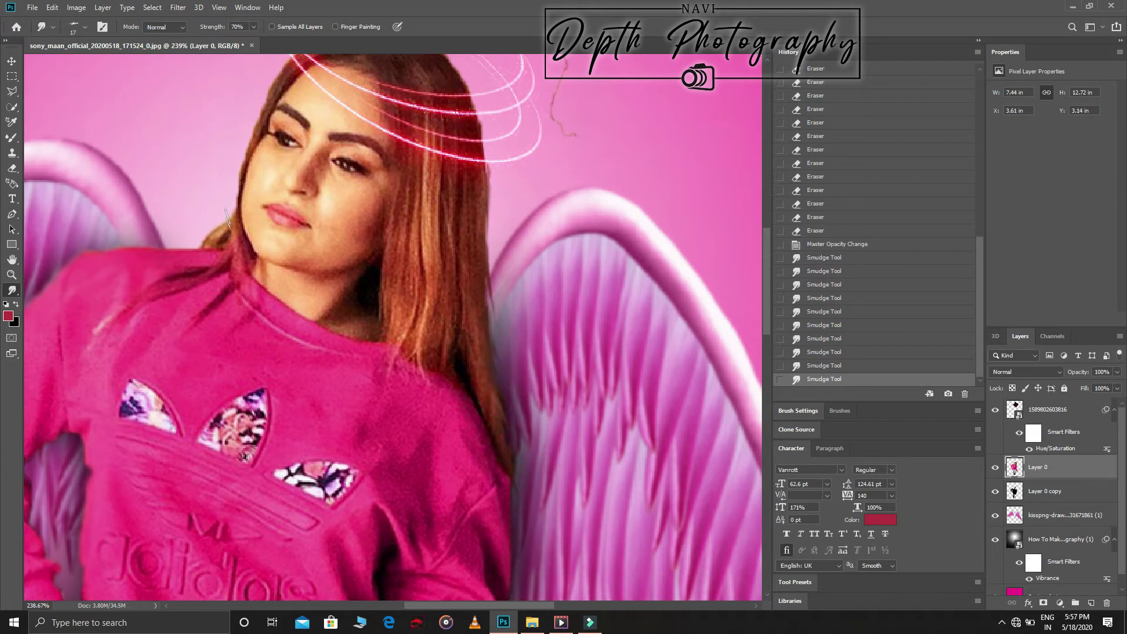
Smudge the hair edges along the left cheek and jaw into the pink background
scroll(226, 219, "up", 2)
left_click_drag(256, 205, 252, 227)
right_click(253, 226)
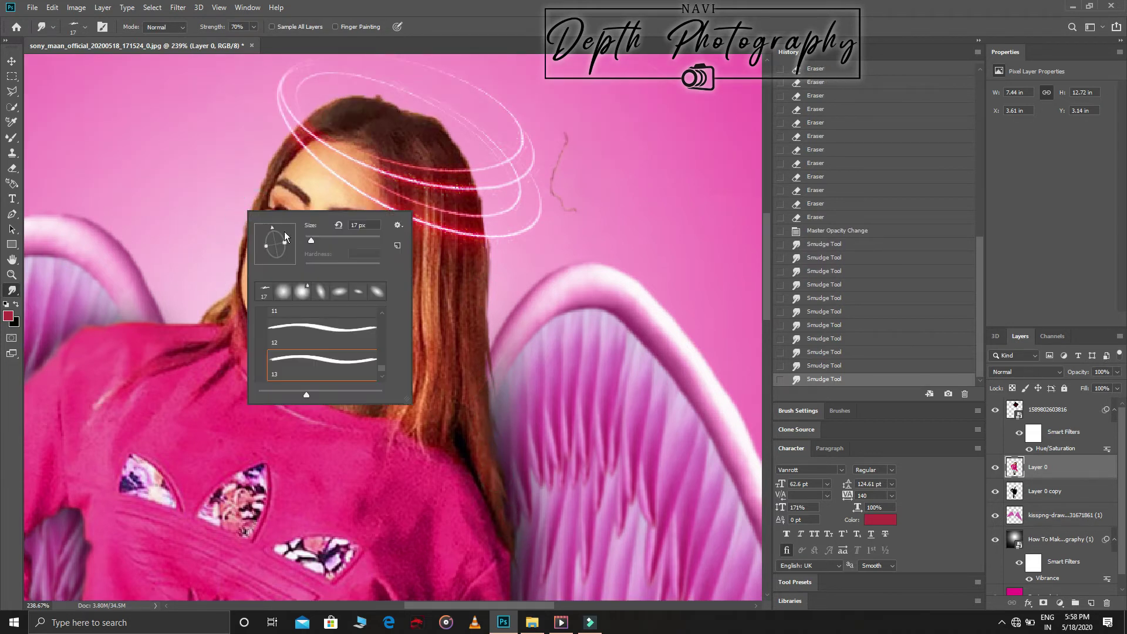
left_click(277, 166)
left_click_drag(275, 155, 253, 208)
left_click_drag(270, 170, 223, 305)
mouse_move(235, 263)
left_mouse_down()
mouse_move(214, 303)
mouse_move(224, 299)
left_mouse_up()
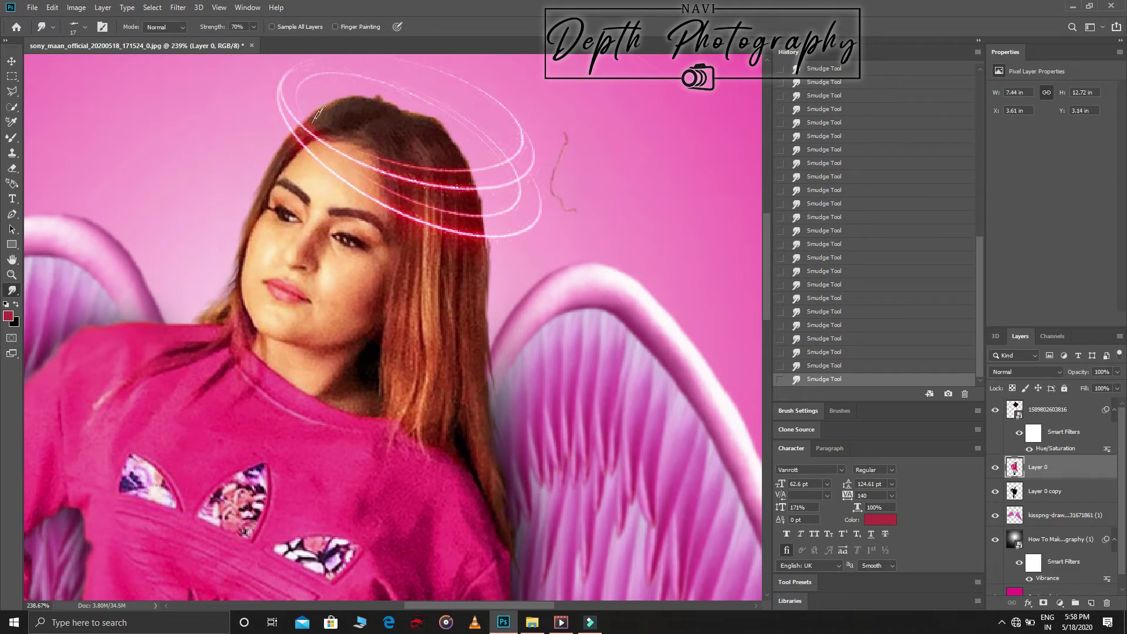
left_click_drag(272, 164, 238, 232)
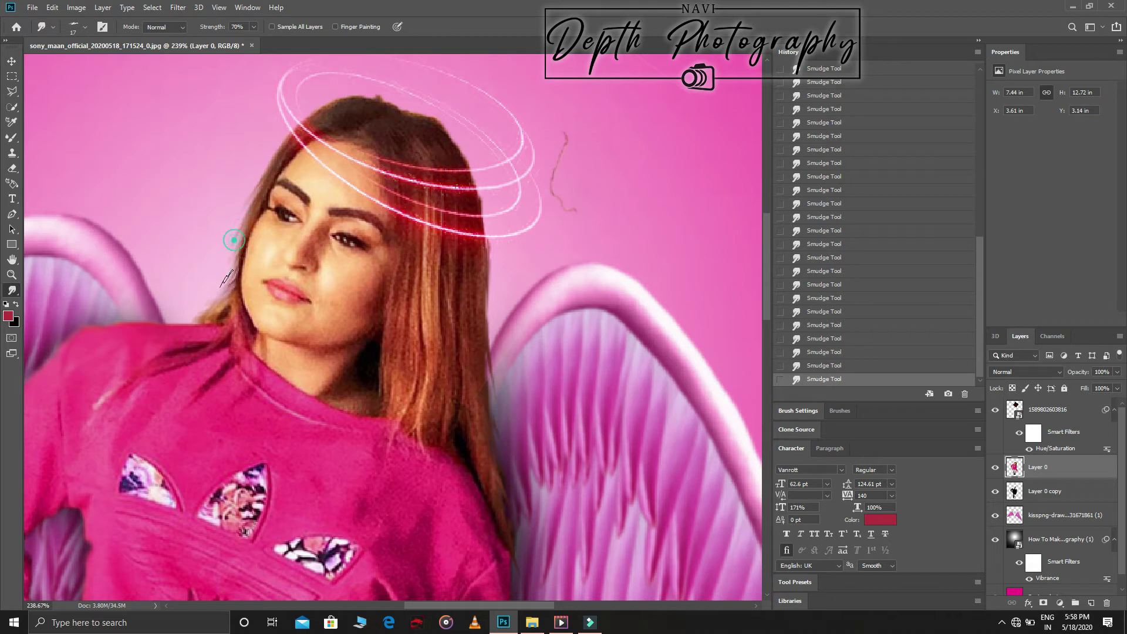
Smudge the right hair edge and the top of the head, then shrink the brush slightly
right_click(414, 250)
left_click(453, 155)
left_click_drag(487, 246, 499, 367)
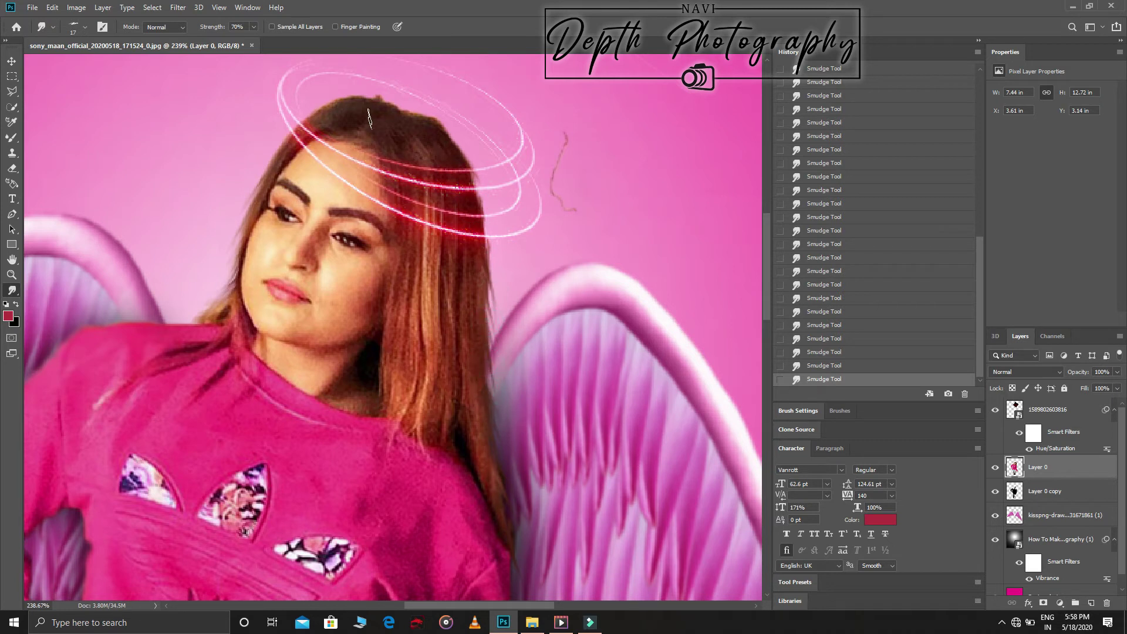
left_click_drag(364, 106, 411, 111)
right_click(413, 120)
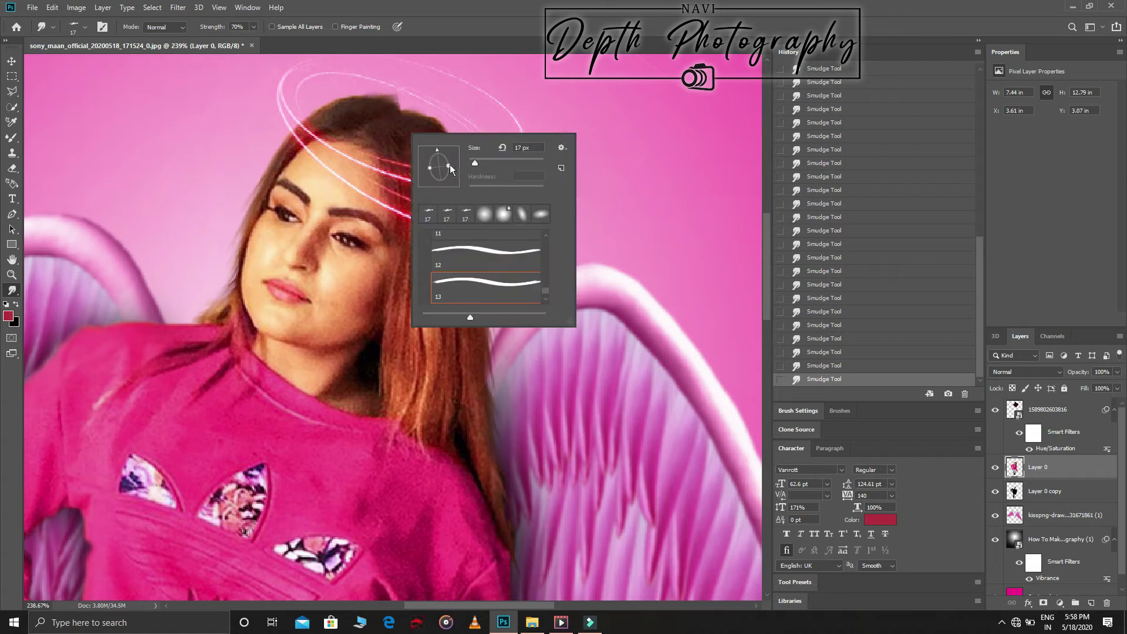
key("Return")
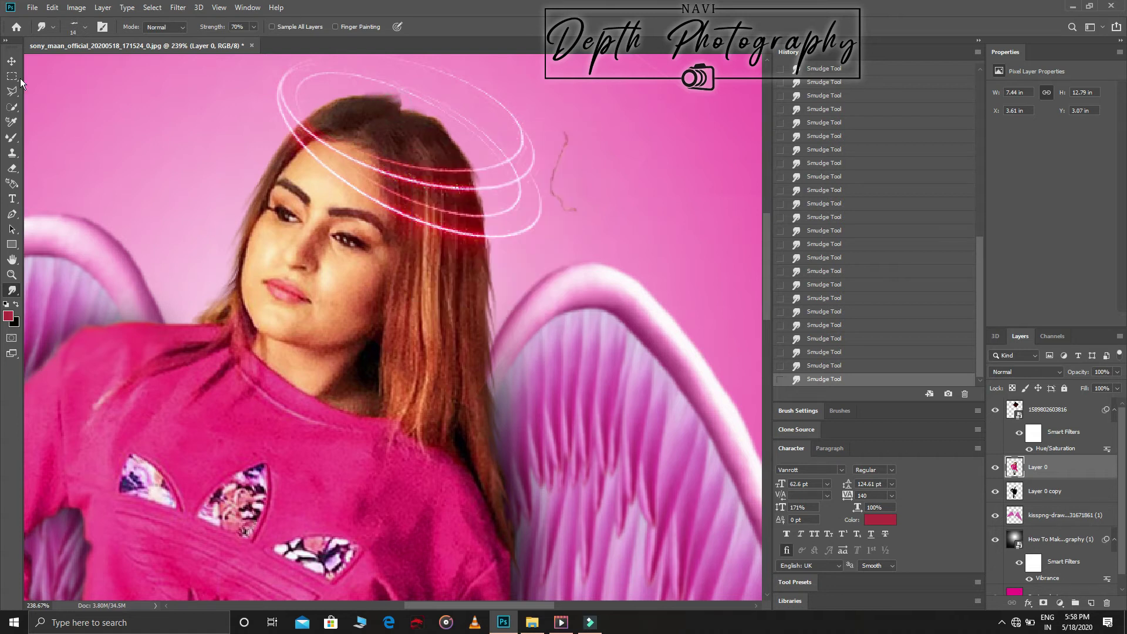
Set the Eraser to 14 px and erase a small spot on the woman's layer
left_click(12, 168)
right_click(530, 147)
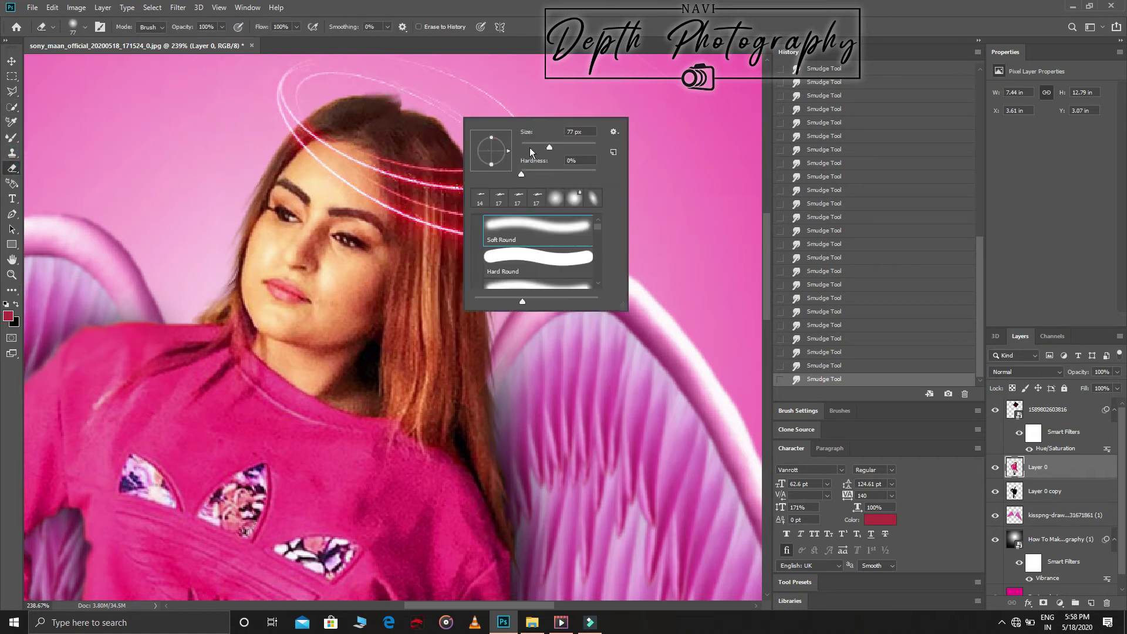
key("Return")
left_click(413, 100)
right_click(406, 98)
type("14")
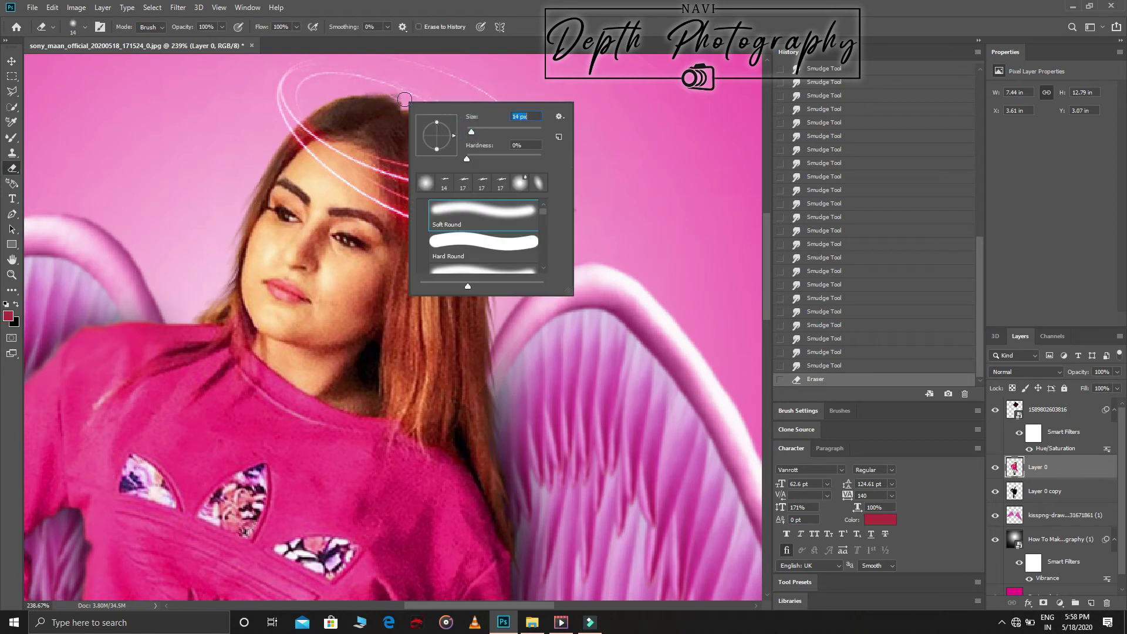
key("Return")
left_click(405, 97)
left_click(418, 99)
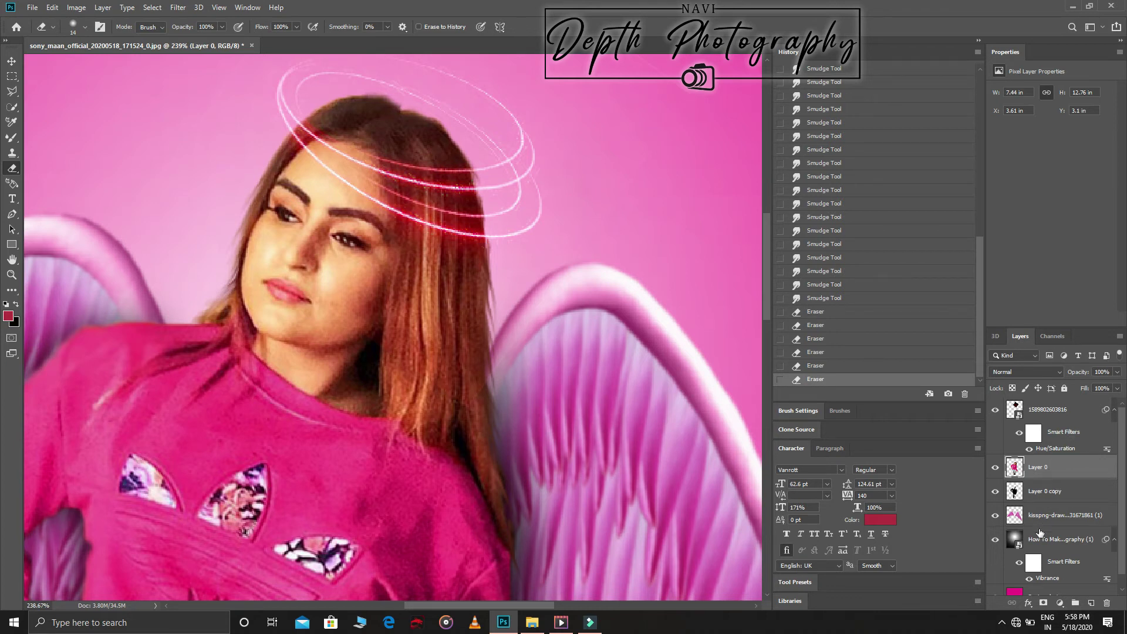
left_click(1040, 417)
left_click(597, 217)
left_click(541, 238)
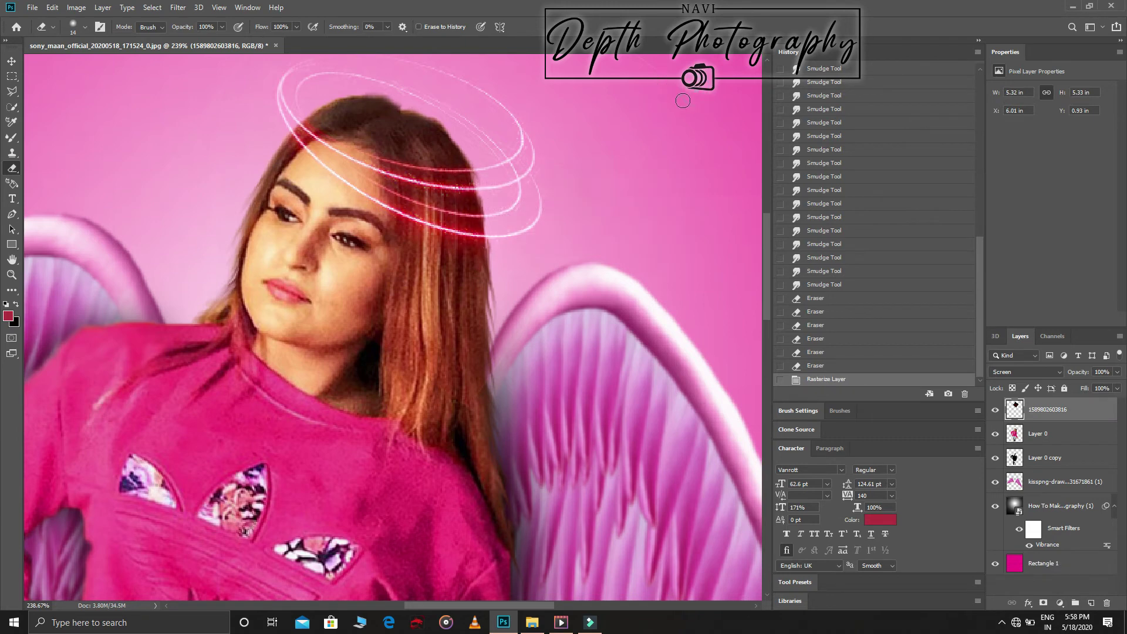
right_click(646, 150)
left_click_drag(693, 182, 740, 182)
scroll(663, 177, "up", 3)
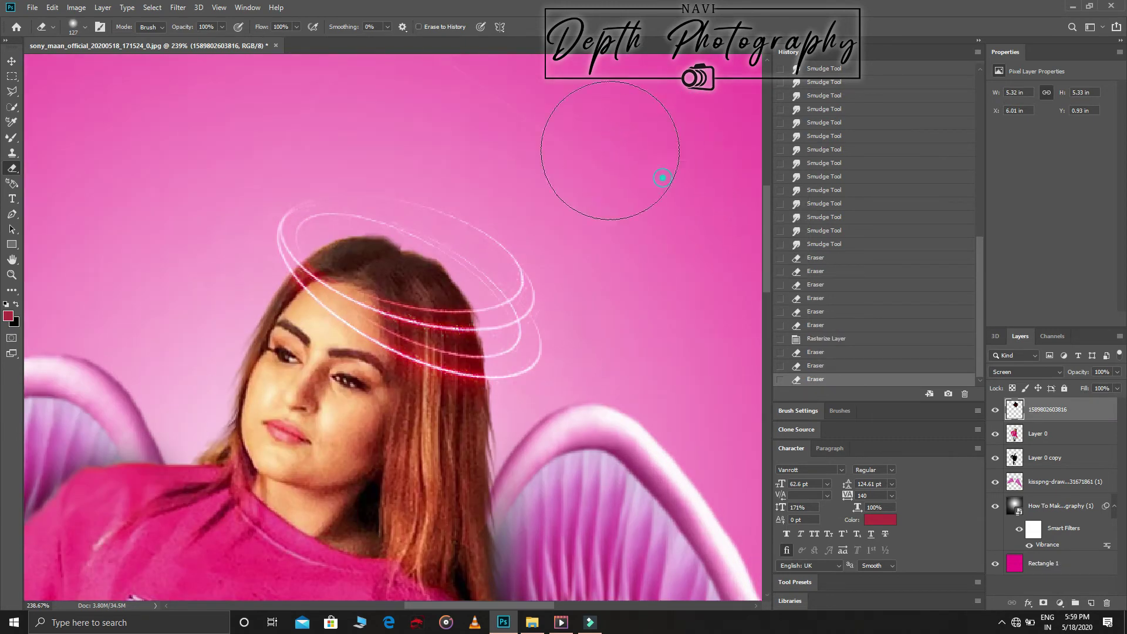
scroll(588, 135, "up", 2)
mouse_move(478, 114)
left_mouse_down()
mouse_move(247, 189)
mouse_move(138, 339)
left_mouse_up()
scroll(138, 340, "down", 1)
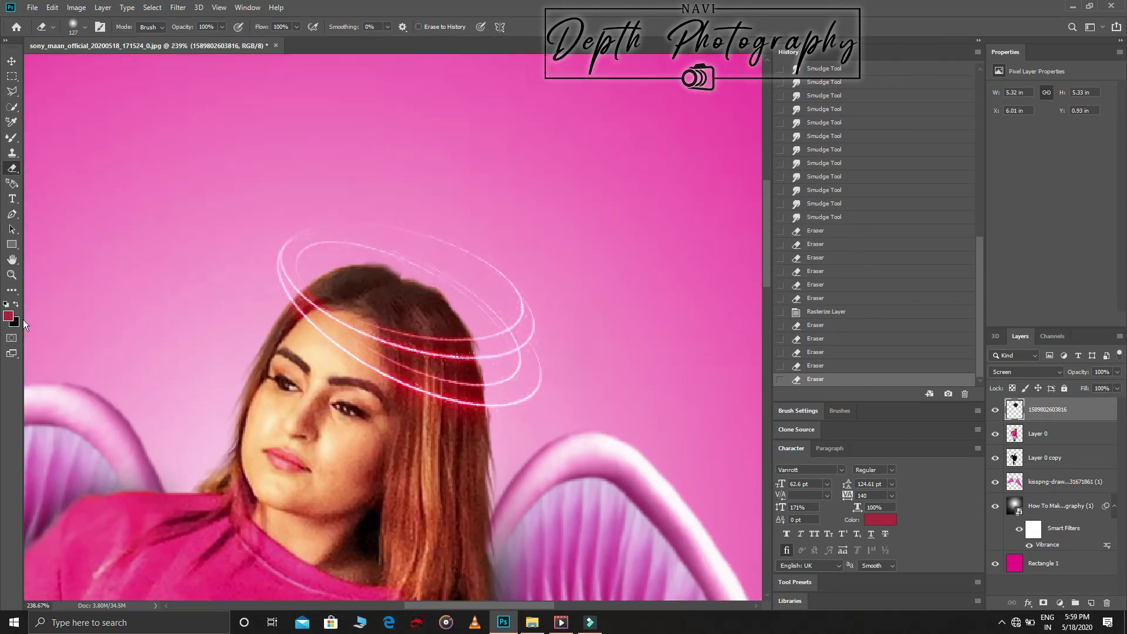
key("z")
left_click_drag(146, 272, 196, 295)
Select the woman, wings and kisspng layers and merge them, then undo the merge
left_click(435, 324)
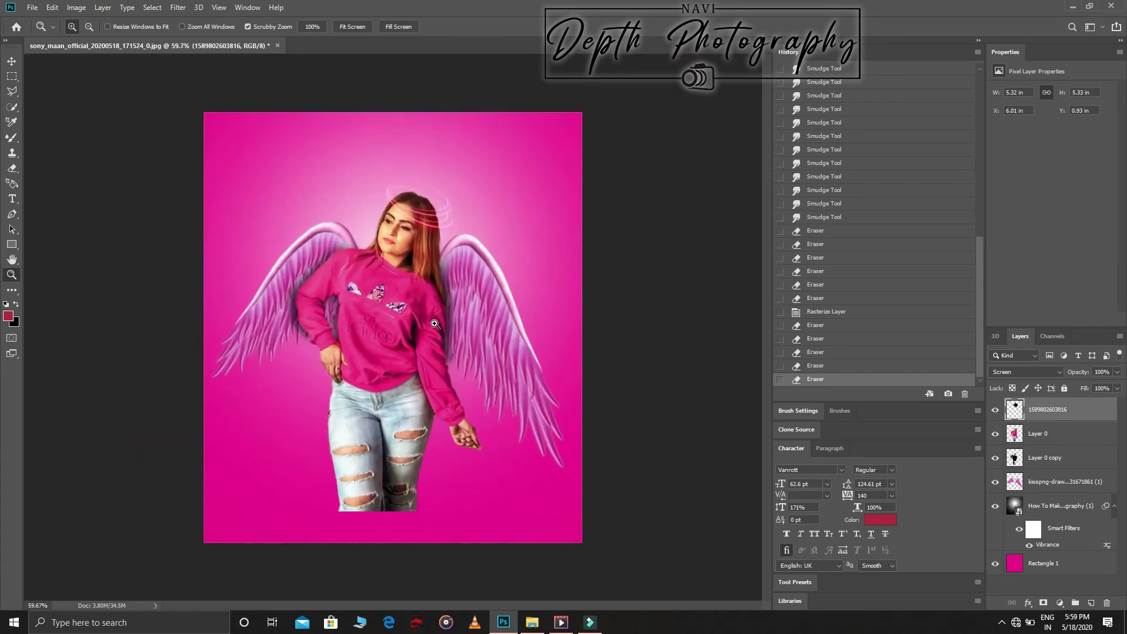
right_click(1040, 411)
left_click(1055, 453)
left_click(1048, 436, "shift")
left_click(1050, 458, "shift")
left_click(1050, 482, "shift")
right_click(1051, 484)
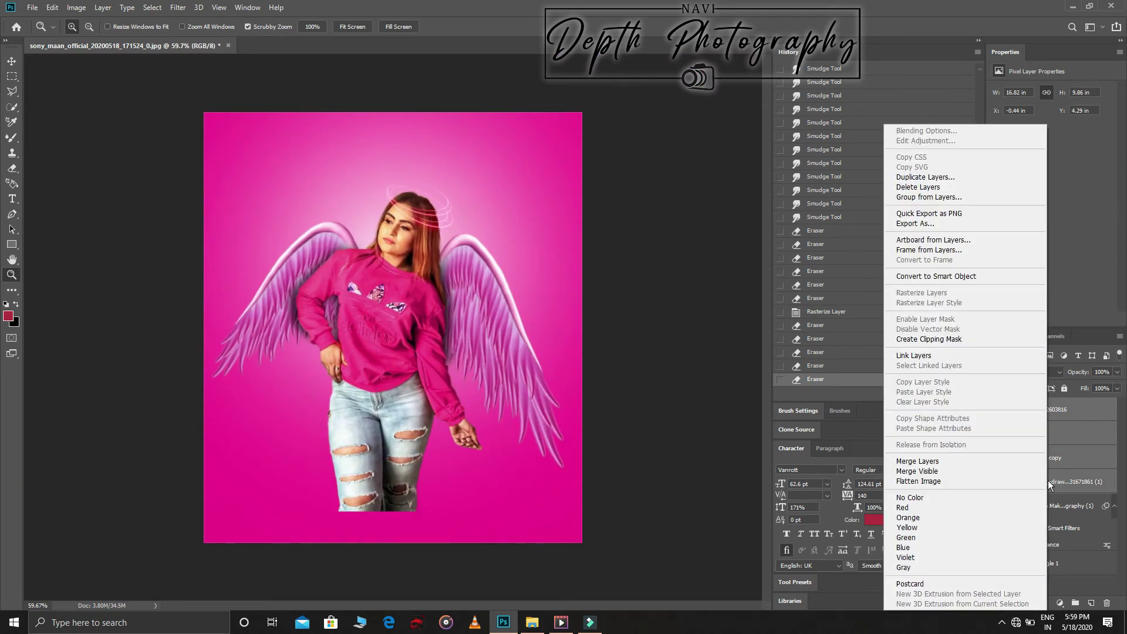
left_click(960, 464)
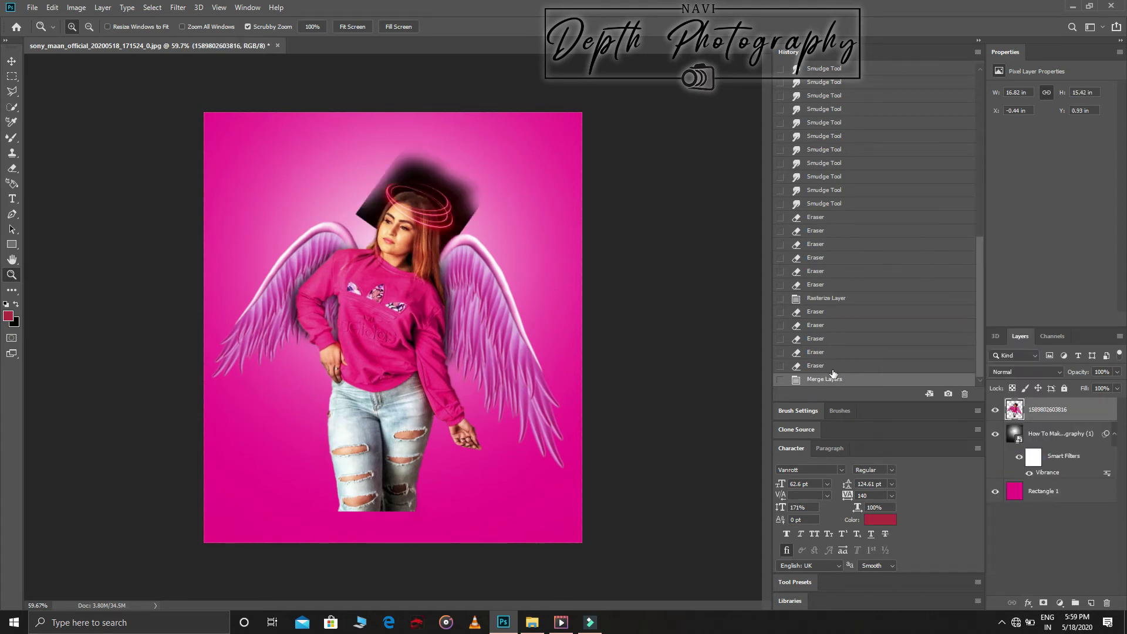
left_click(834, 369)
Merge Layer 0, Layer 0 copy and kisspng into Layer 0, then duplicate it for transforming
left_click(1082, 434)
left_click(1062, 460, "shift")
left_click(1067, 482, "shift")
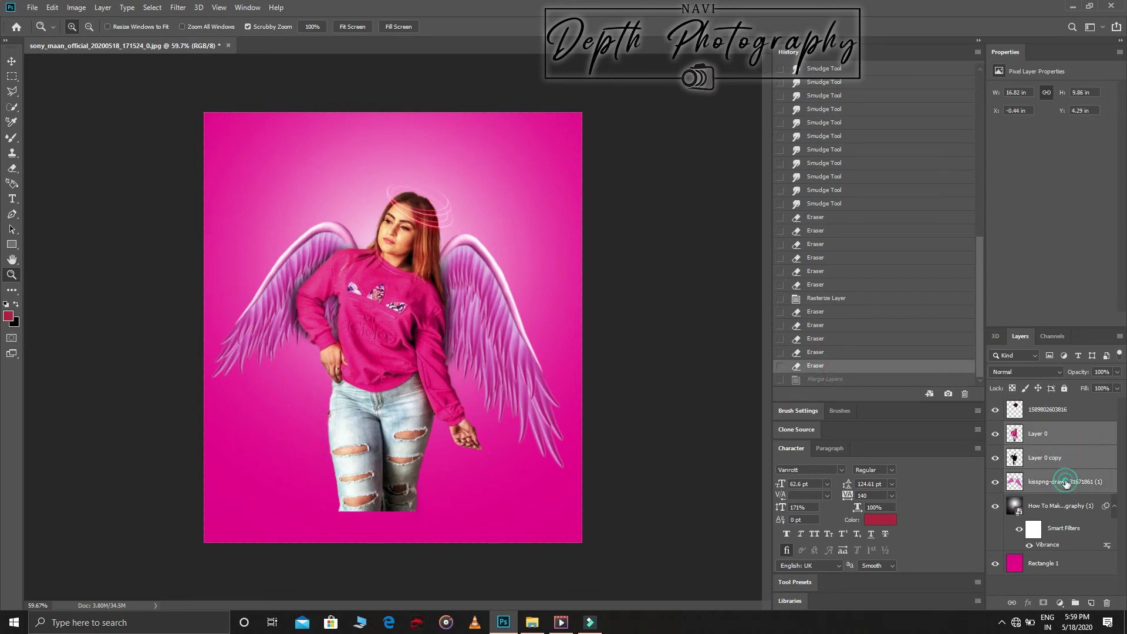
right_click(1067, 483)
left_click(955, 462)
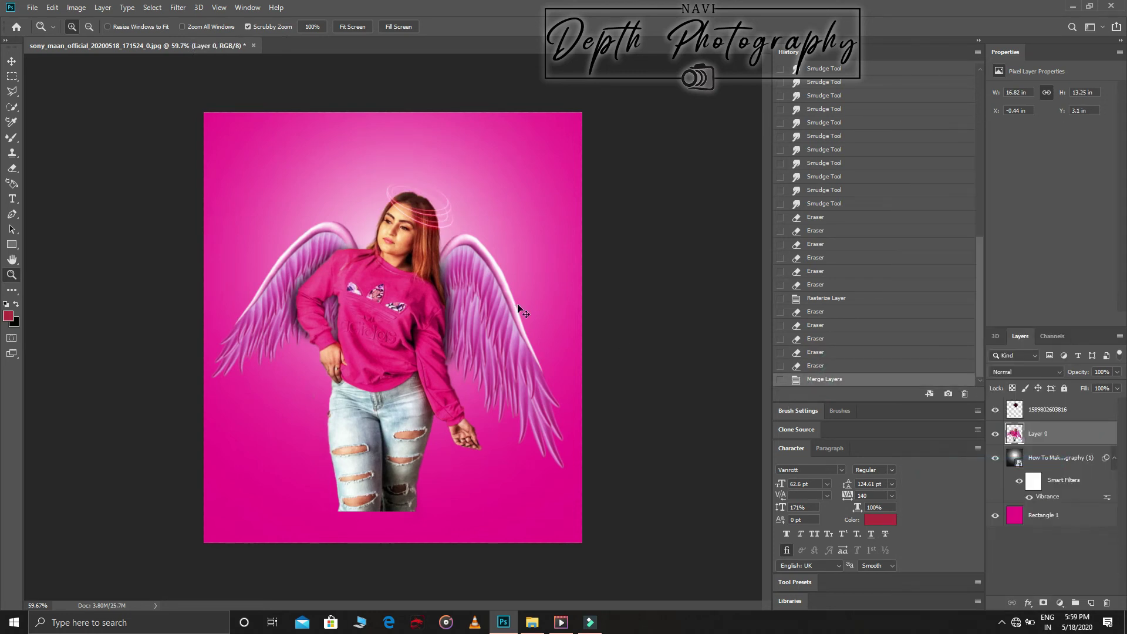
key("ctrl+j")
key("ctrl+t")
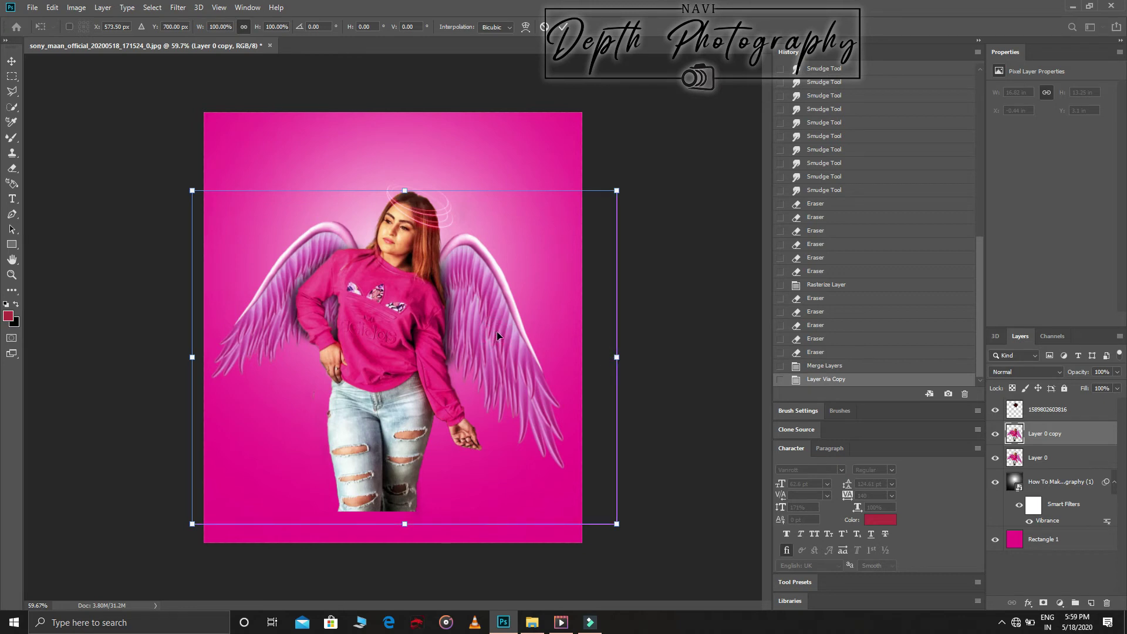
Nudge the merged copy slightly right and move it beneath Layer 0
left_click_drag(494, 332, 504, 323)
left_click(563, 26)
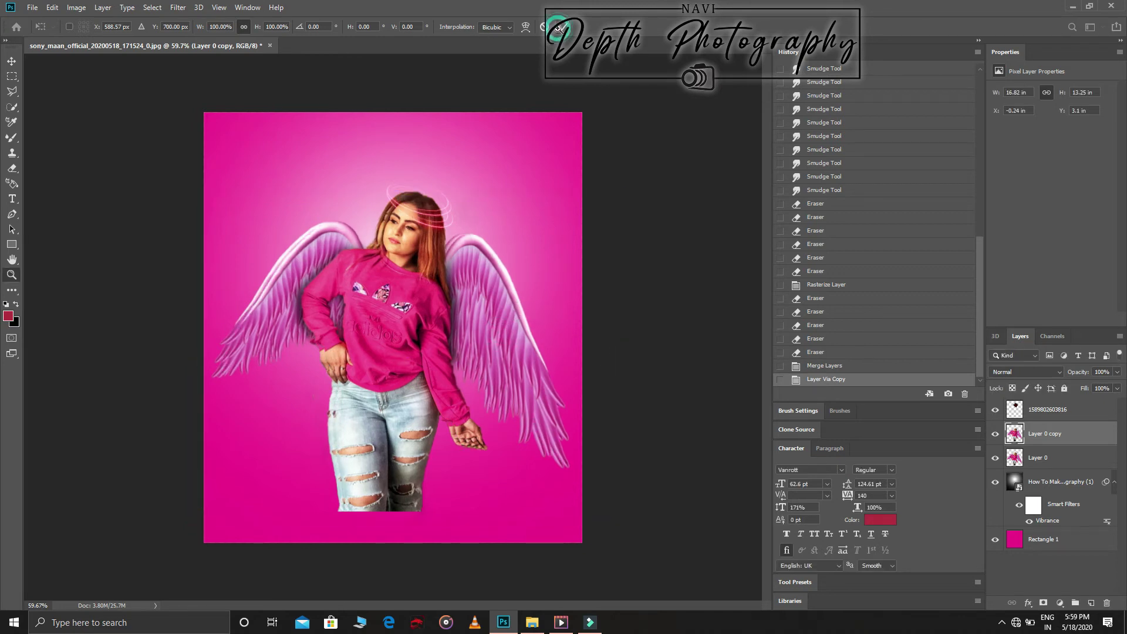
key("z")
left_click_drag(1036, 434, 1023, 454)
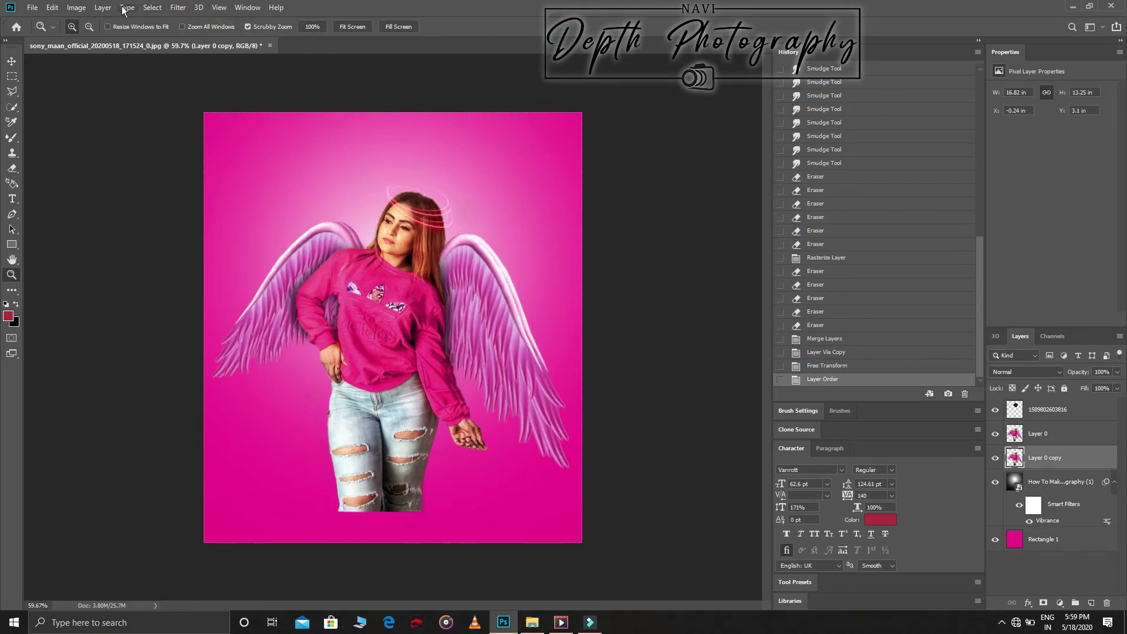
Darken the copy into a black silhouette with Exposure -20
left_click(77, 7)
left_click(208, 92)
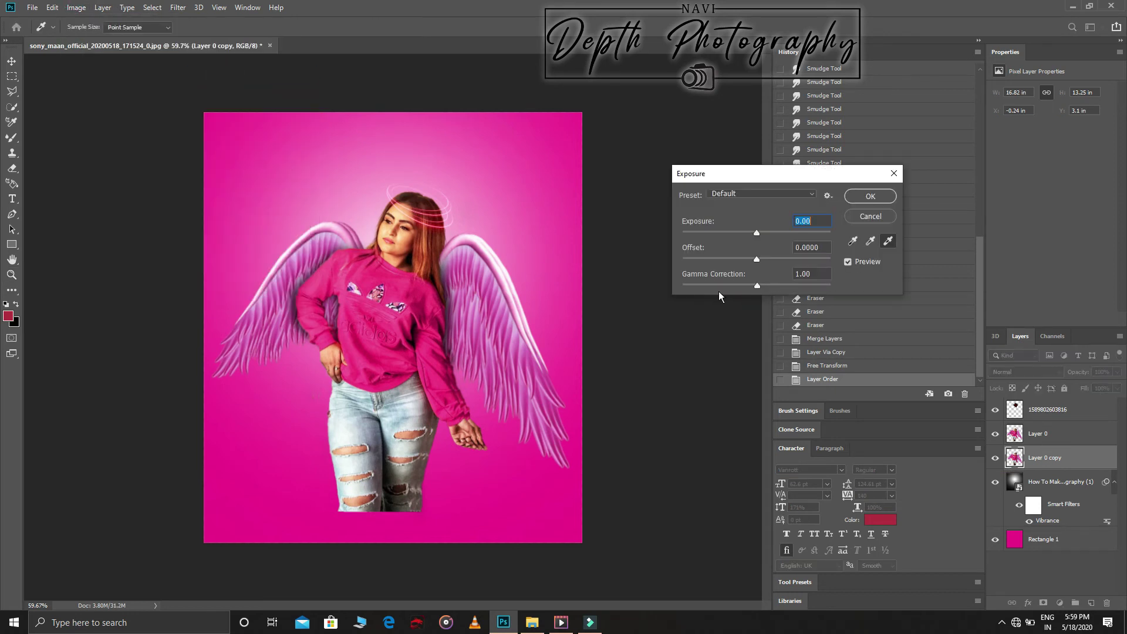
left_click_drag(728, 233, 661, 226)
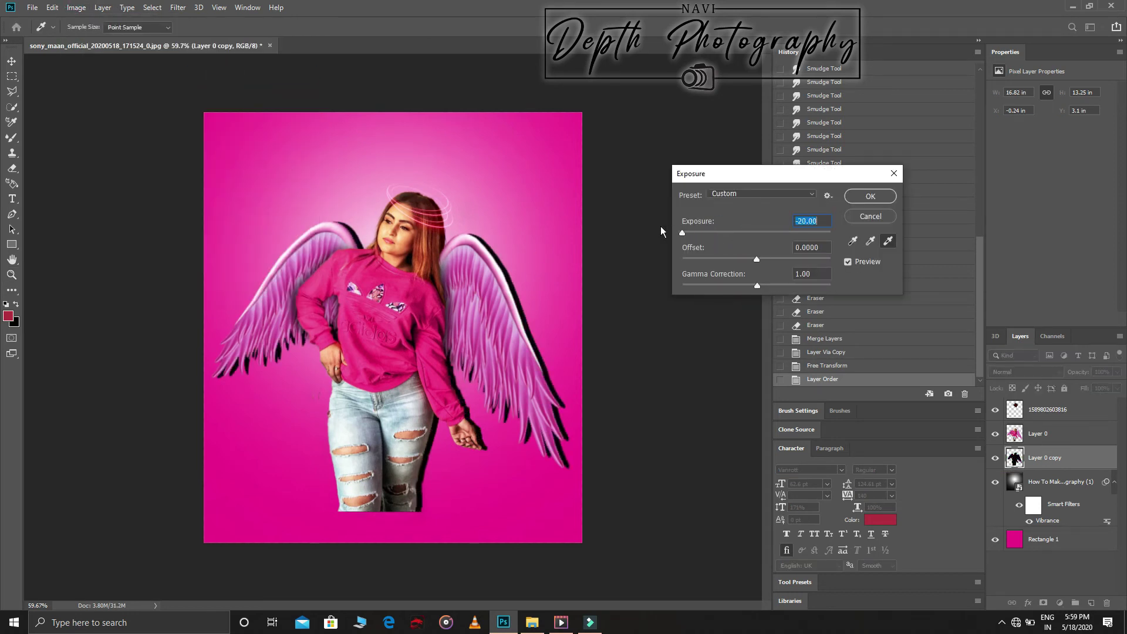
left_click(881, 199)
Soften the silhouette with a 47-pixel Gaussian Blur and offset it right and down
left_click(178, 7)
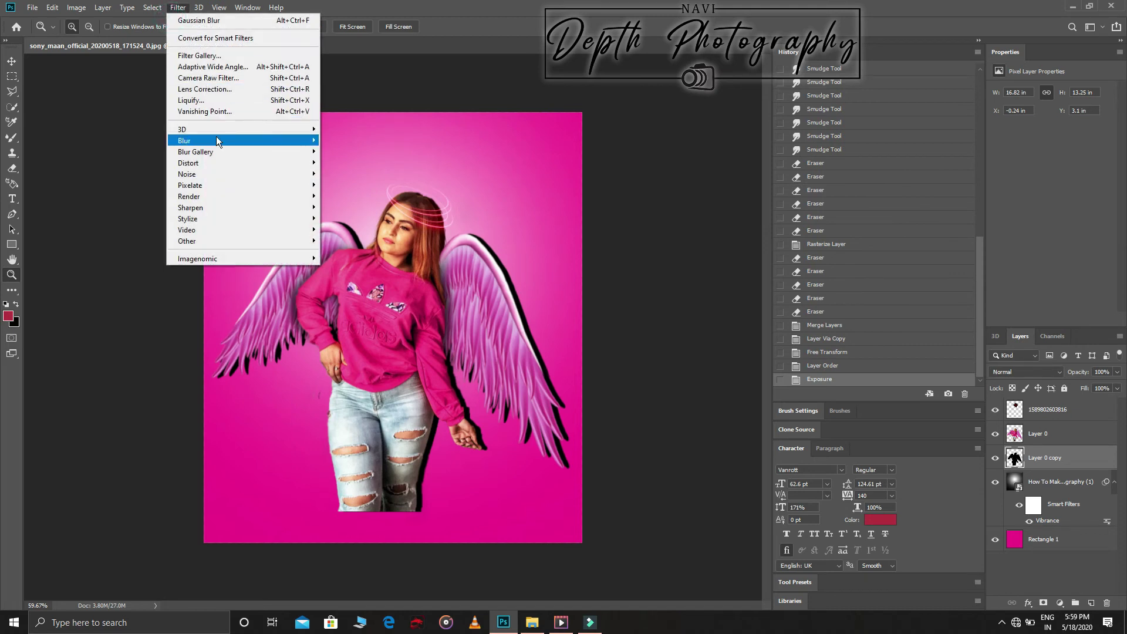
mouse_move(185, 141)
left_click(373, 179)
left_click_drag(723, 300, 736, 301)
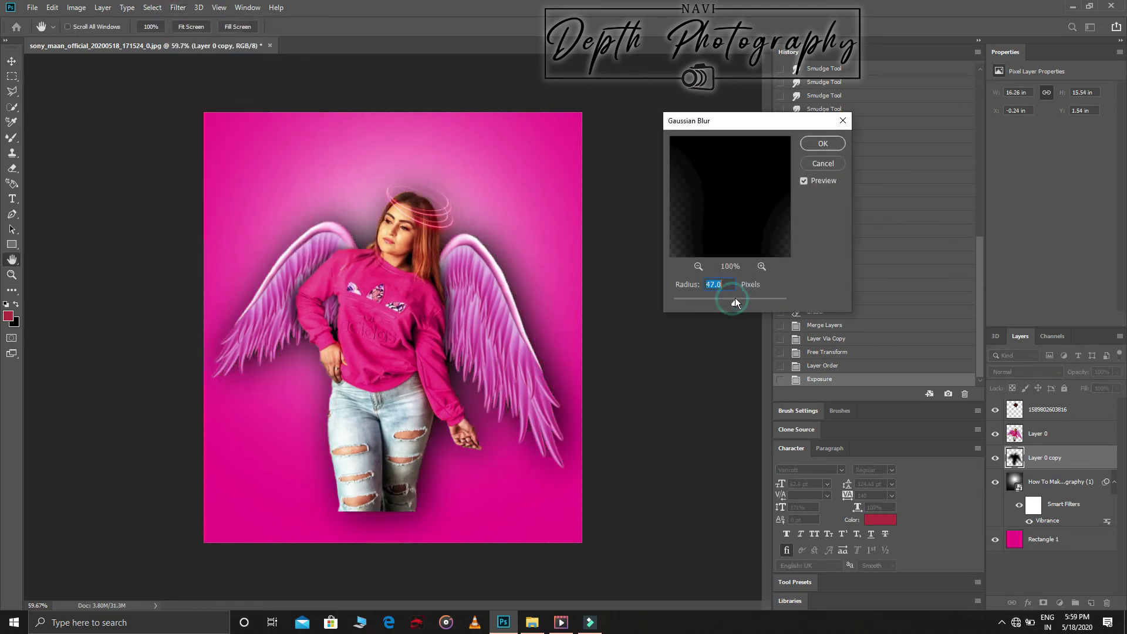
left_click(822, 144)
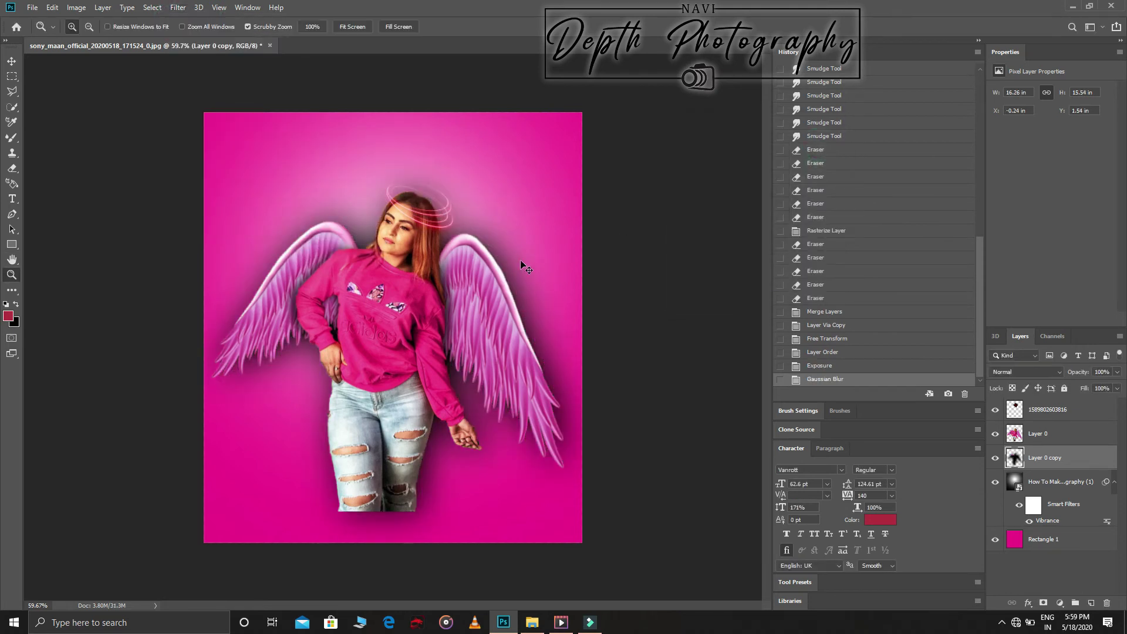
left_click_drag(510, 270, 527, 275)
key("z")
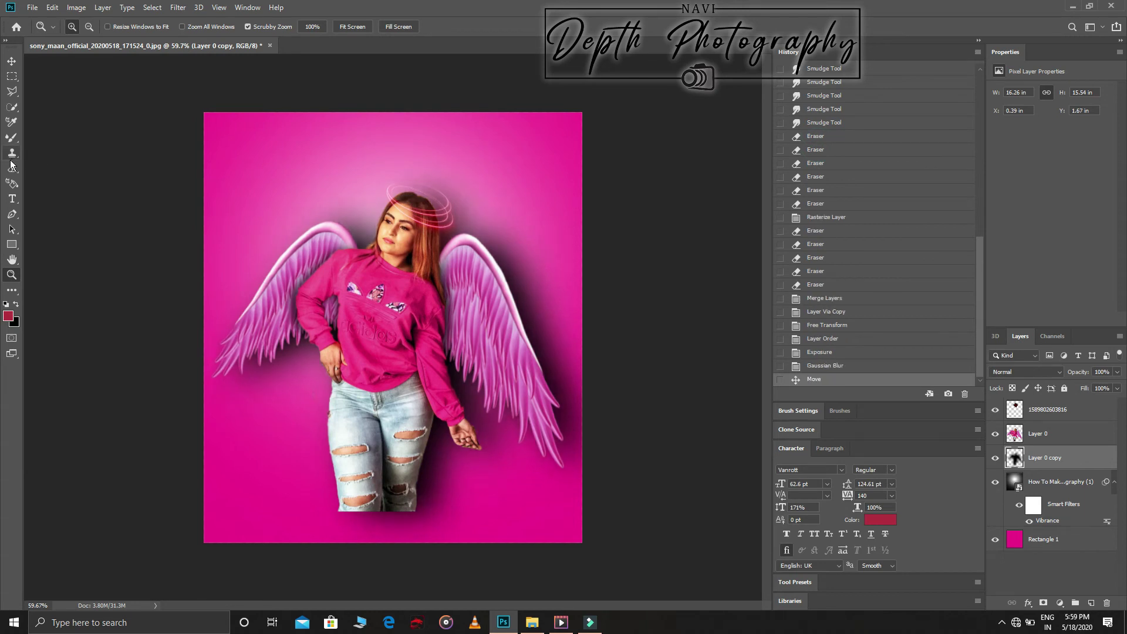
Erase shadow near the left wing, above the head, along the jeans and around the hand
left_click(12, 167)
left_click(321, 271)
left_click_drag(294, 253, 229, 296)
mouse_move(402, 171)
left_mouse_down()
mouse_move(387, 218)
mouse_move(316, 194)
left_mouse_up()
left_click(384, 221)
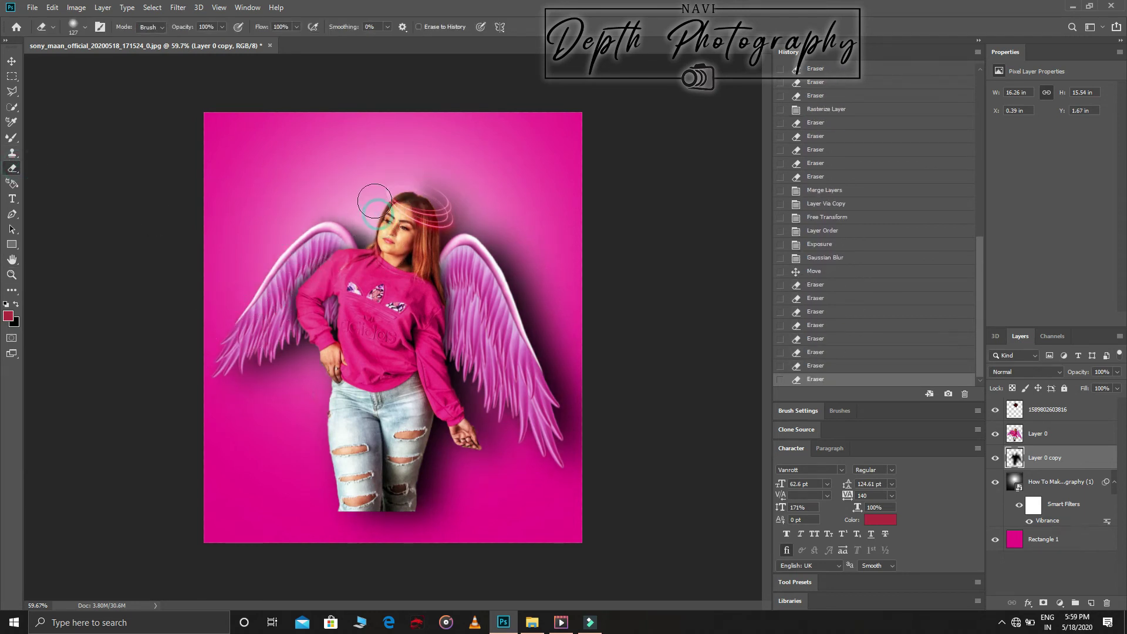
mouse_move(326, 432)
left_mouse_down()
mouse_move(329, 515)
mouse_move(378, 528)
left_mouse_up()
left_click(384, 519)
left_click_drag(465, 457, 459, 453)
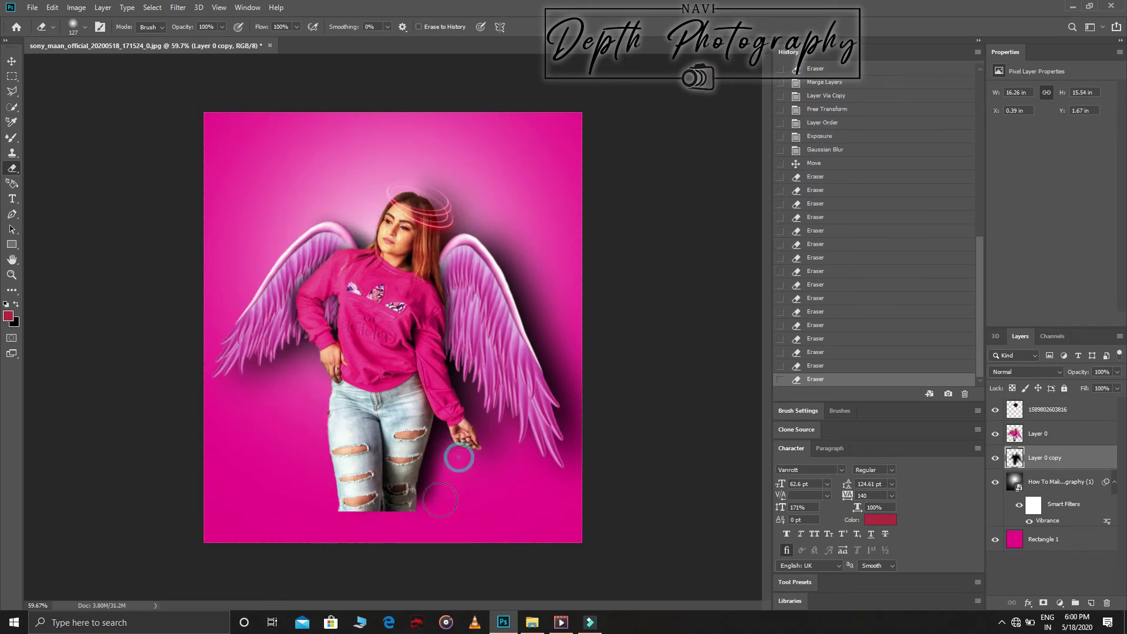
Fade the shadow to about 51% opacity, shift it left, and erase beside the halo
left_click_drag(1076, 376, 1058, 374)
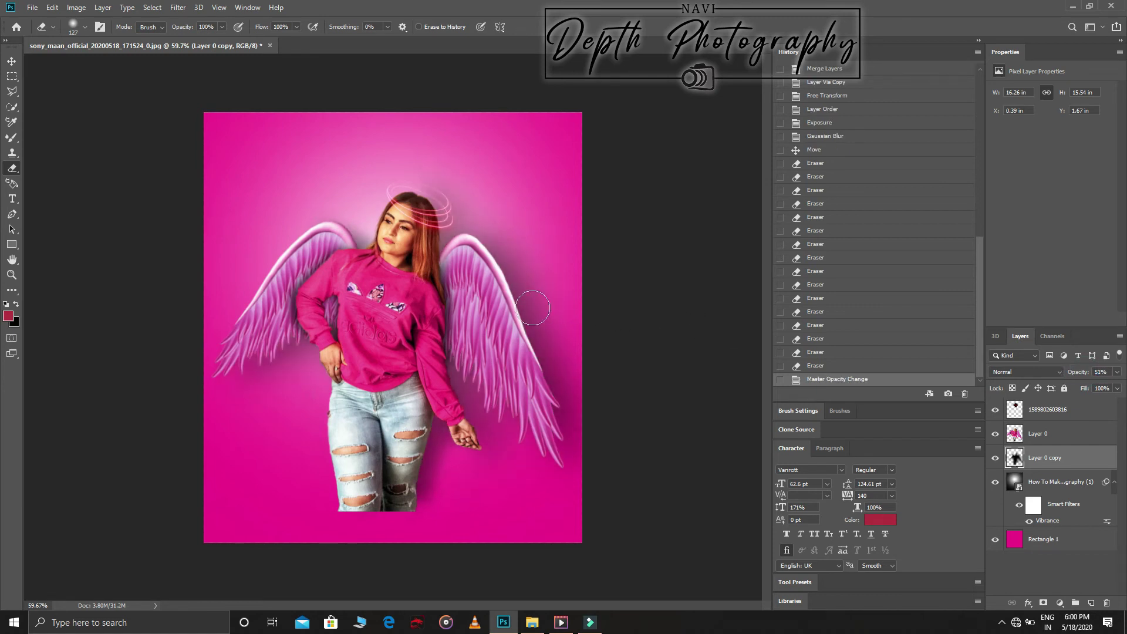
left_click_drag(533, 308, 521, 305)
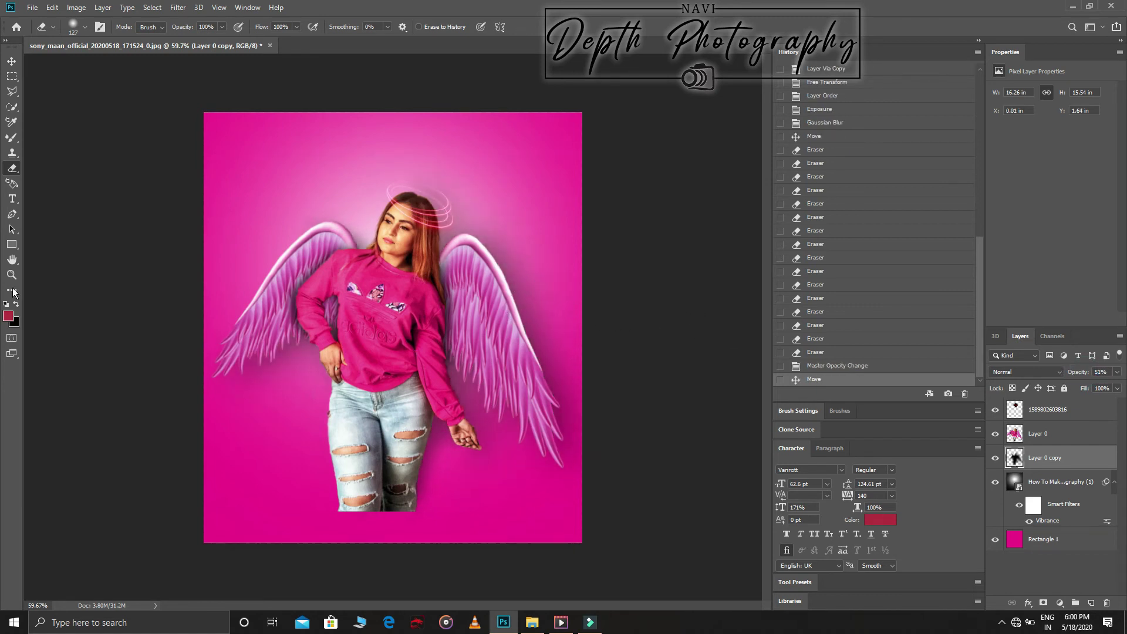
mouse_move(293, 203)
left_mouse_down()
mouse_move(285, 249)
mouse_move(293, 220)
left_mouse_up()
left_click_drag(294, 220, 293, 217)
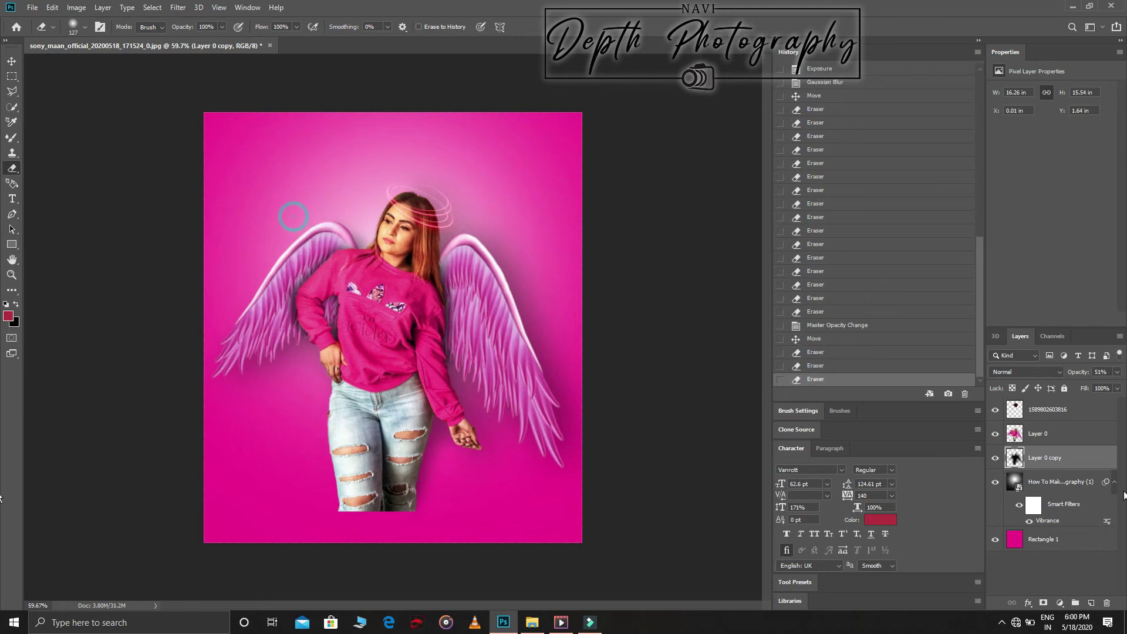
left_click(1059, 437)
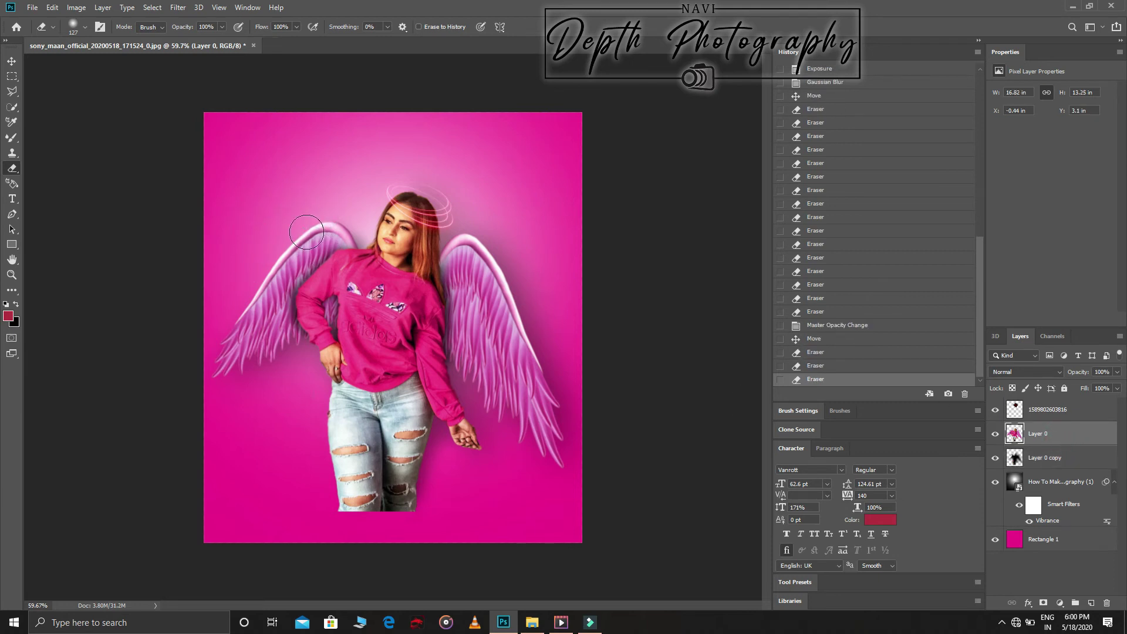
Quick-select both wings, trimming the selection near the hair
left_click(12, 107)
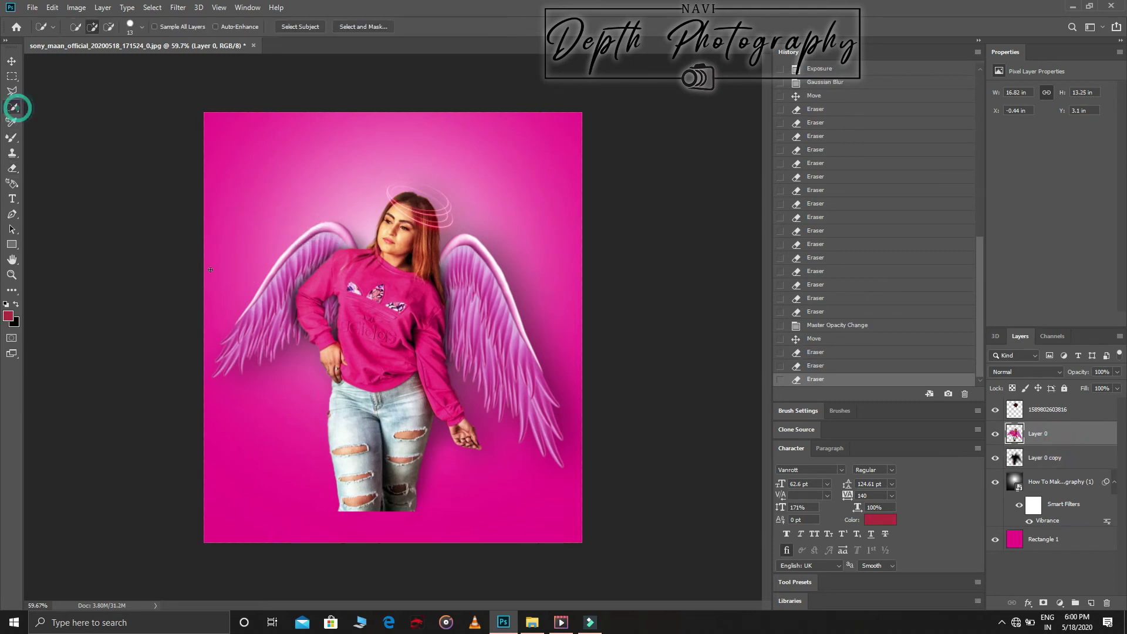
mouse_move(275, 263)
left_mouse_down()
mouse_move(234, 352)
mouse_move(329, 247)
left_mouse_up()
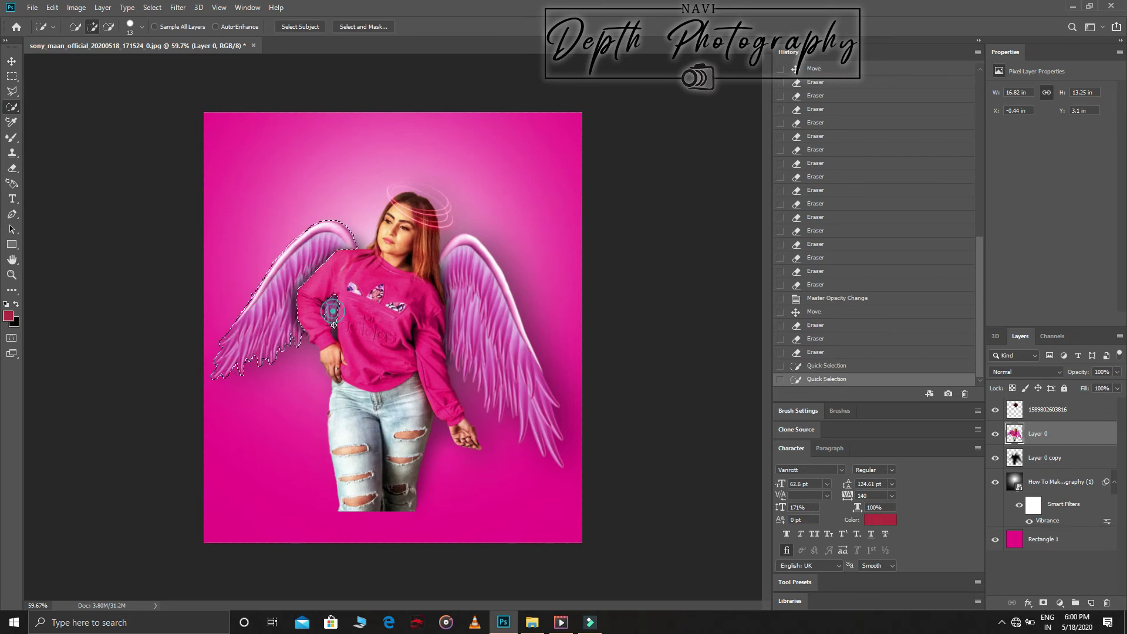
left_click_drag(328, 296, 335, 326)
left_click_drag(455, 260, 459, 241)
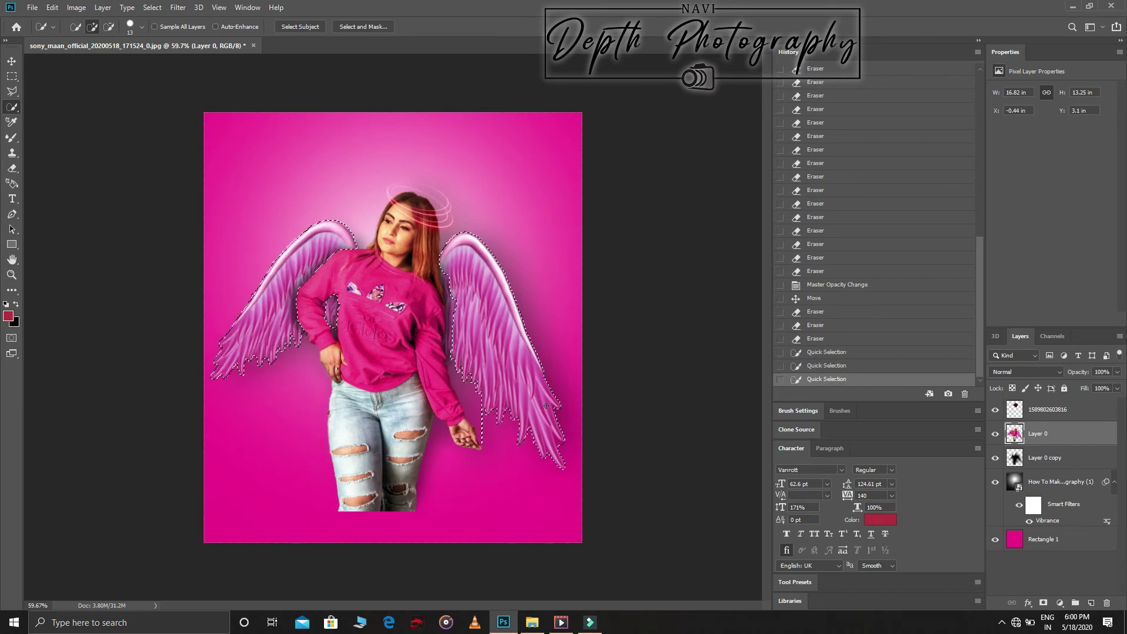
left_click_drag(546, 406, 456, 323)
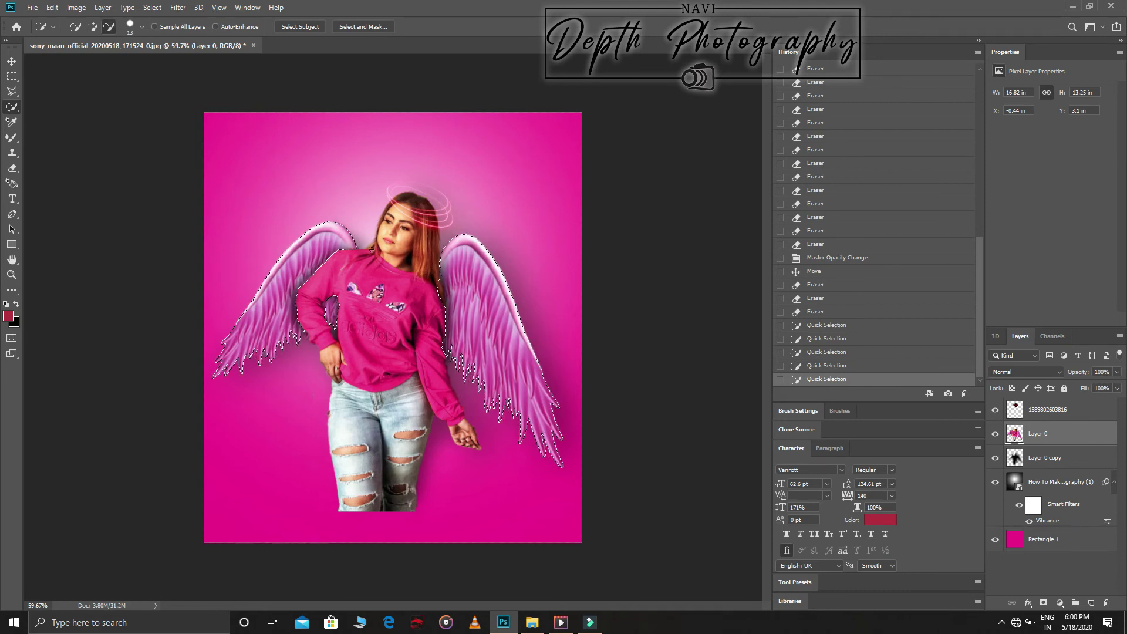
left_click(439, 285, "alt")
Boost the selected wings' vibrance
left_click(77, 7)
mouse_move(94, 39)
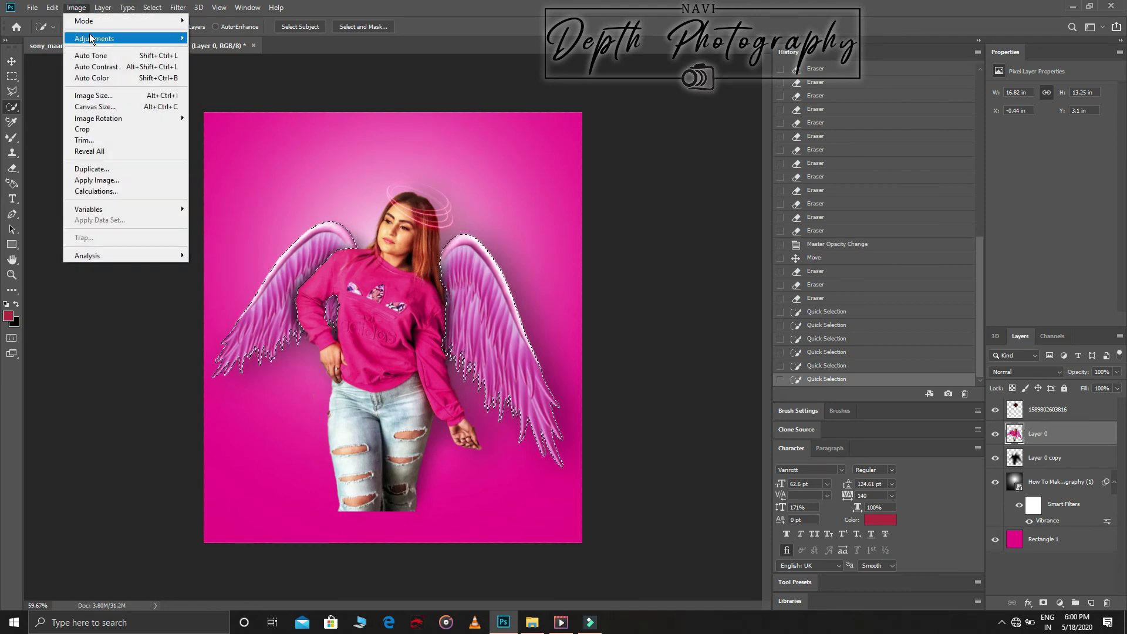
left_click(263, 92)
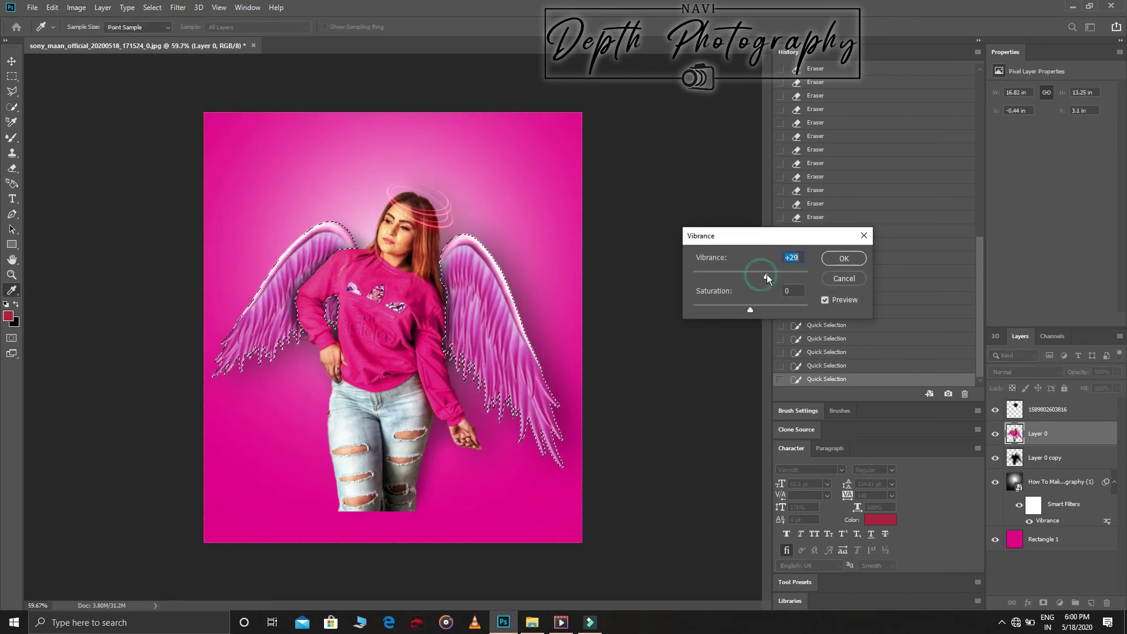
left_click_drag(751, 279, 783, 274)
left_click(844, 258)
Flatten the image into one Background layer and deselect, undoing an accidental Merge Down
right_click(1052, 414)
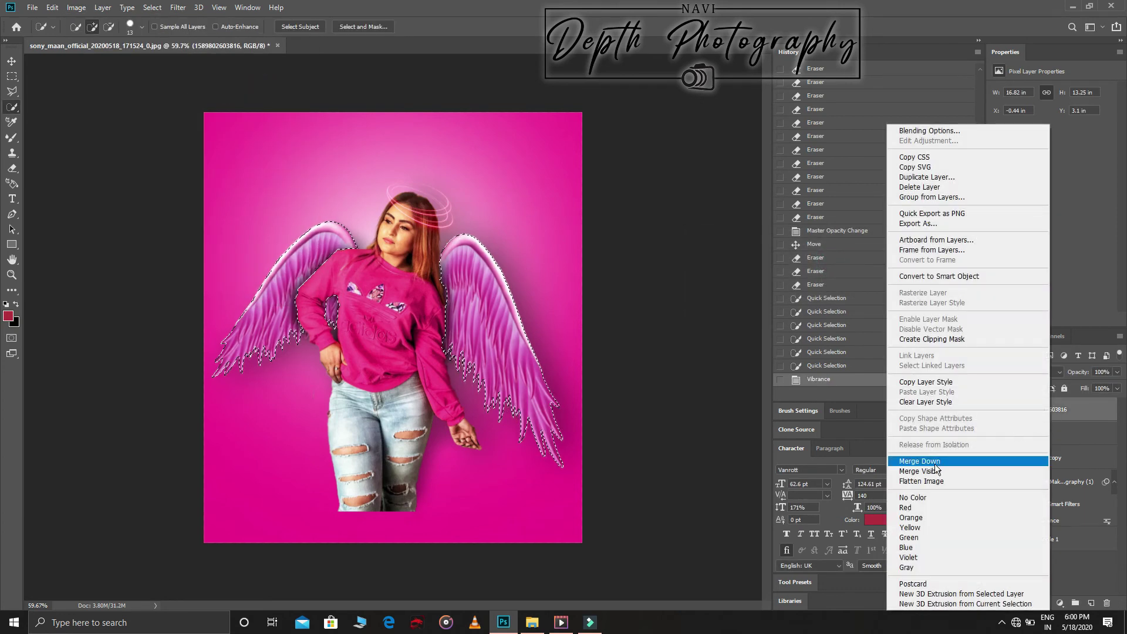
left_click(928, 463)
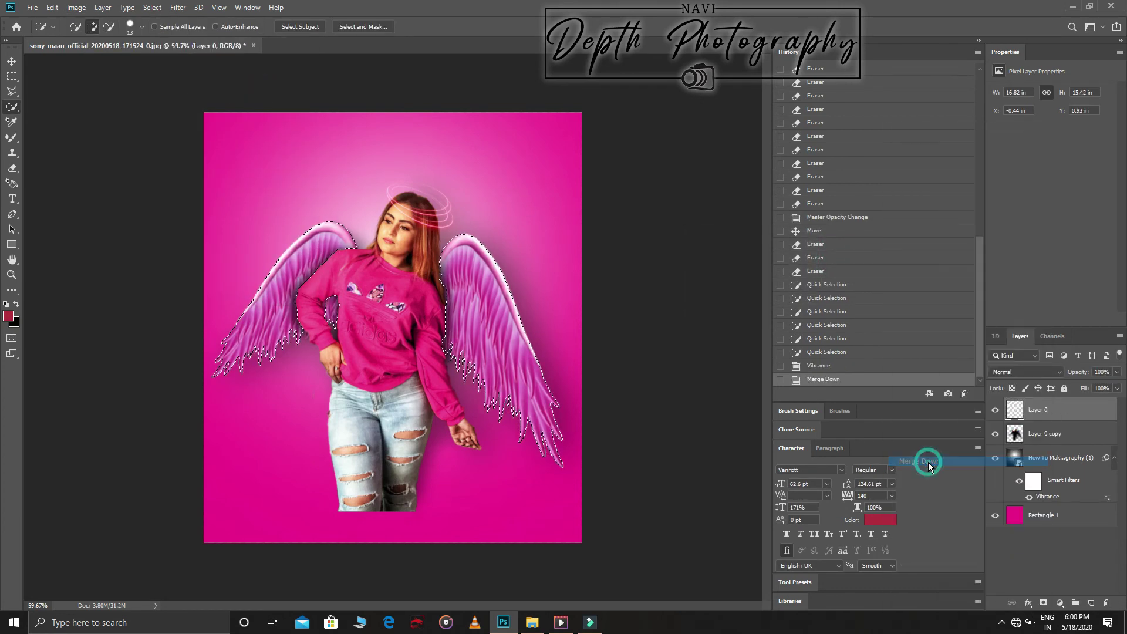
key("ctrl+z")
right_click(1077, 428)
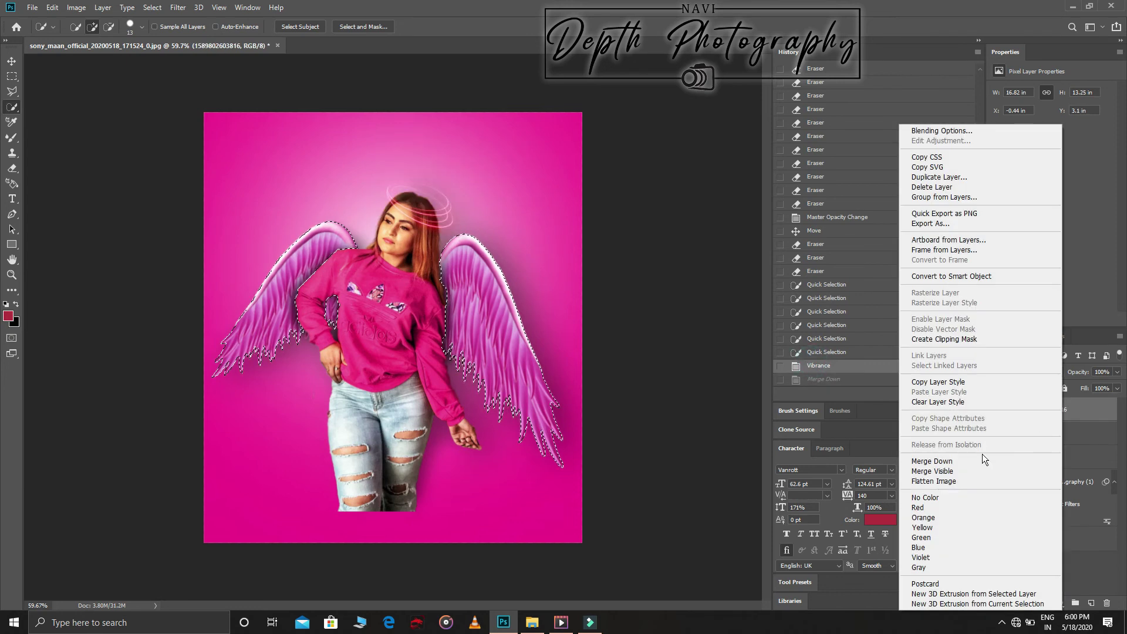
left_click(976, 501)
key("ctrl+d")
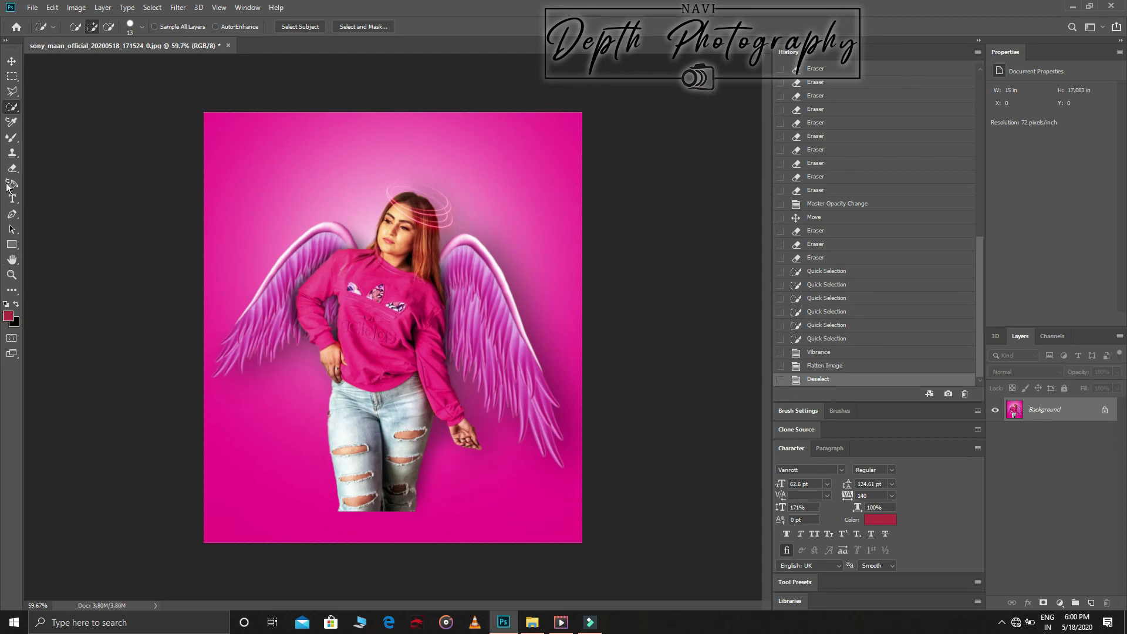
Crop off the strip below the jeans so the canvas ends at the knees
left_click(16, 273)
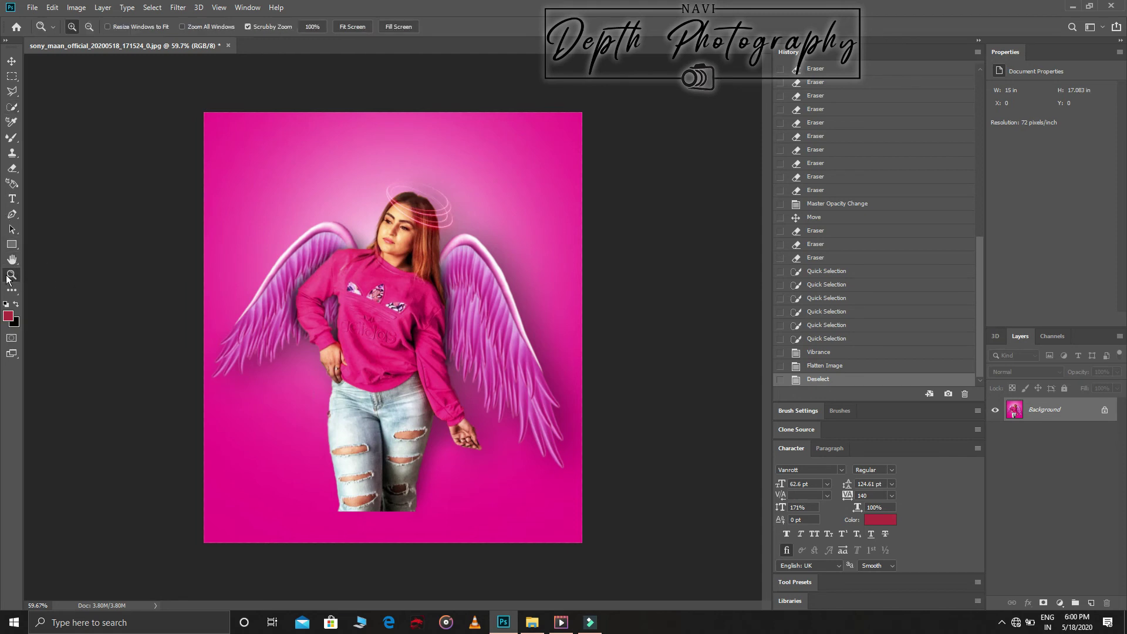
key("i")
left_click(12, 289)
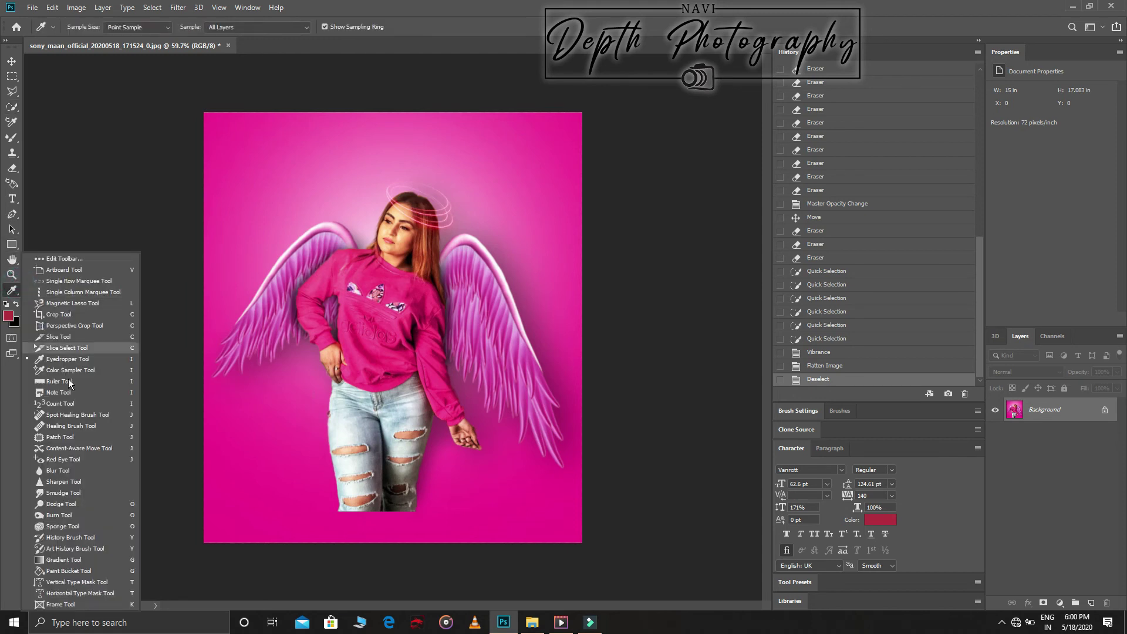
left_click(55, 316)
left_click_drag(393, 542, 394, 511)
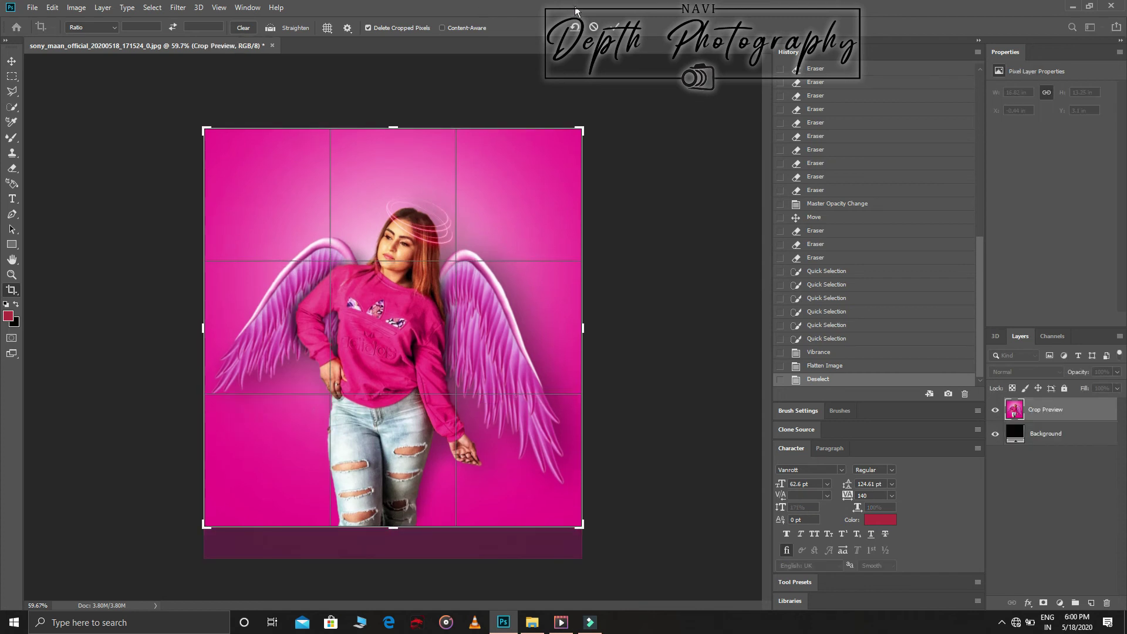
left_click(615, 26)
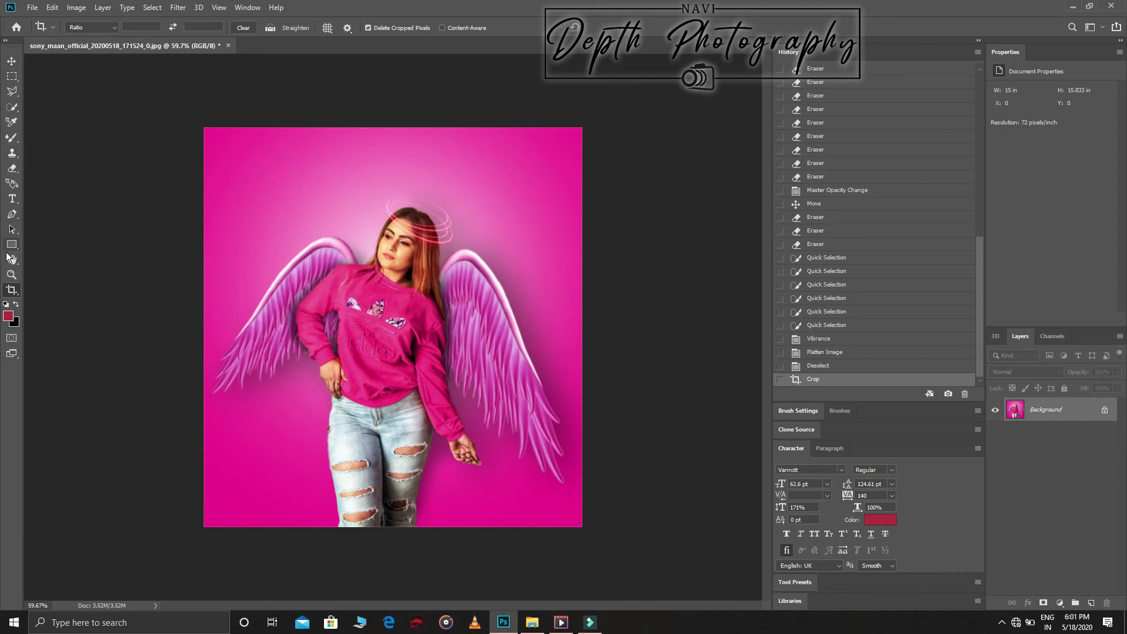
Add a 'SONY MAAN' text layer above the woman's head
left_click(13, 200)
left_click(354, 180)
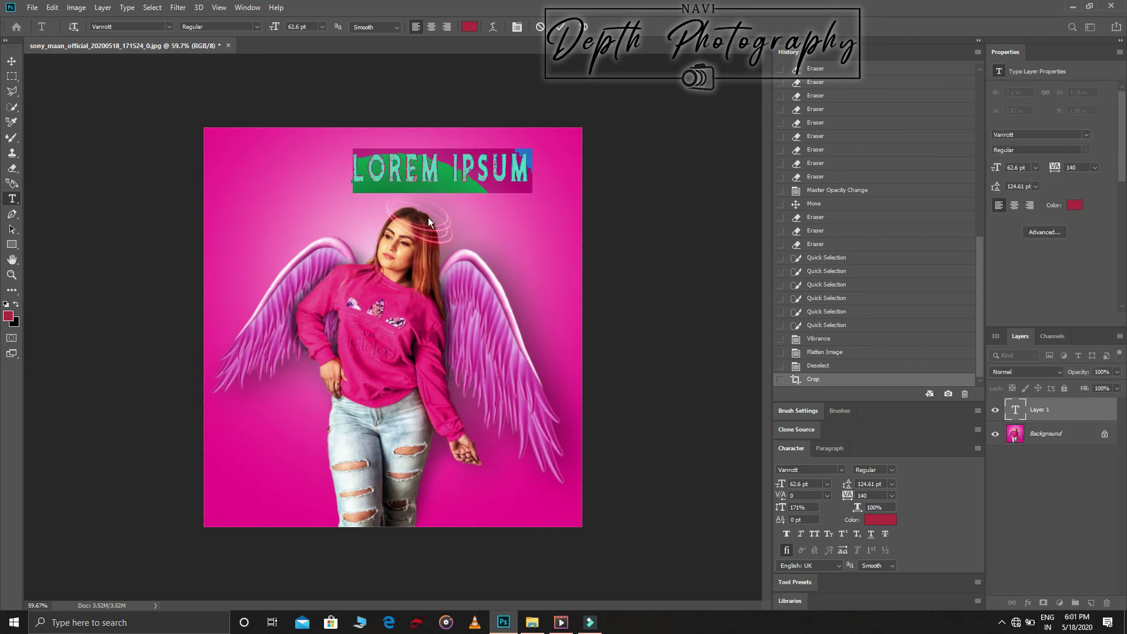
type("SONY MAAN")
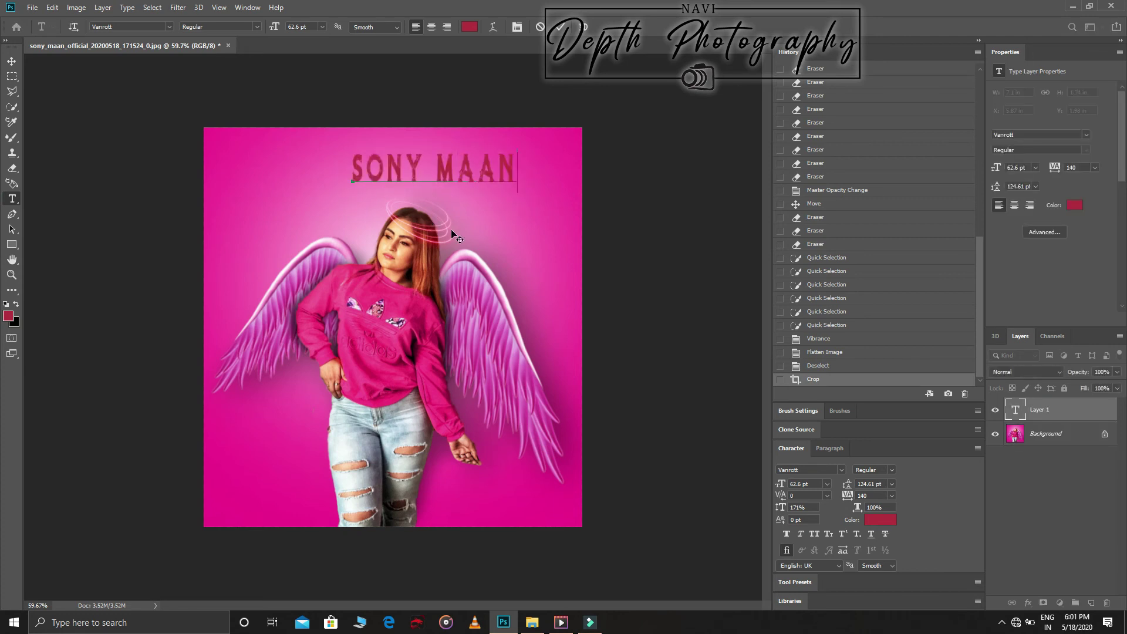
key("ctrl+a")
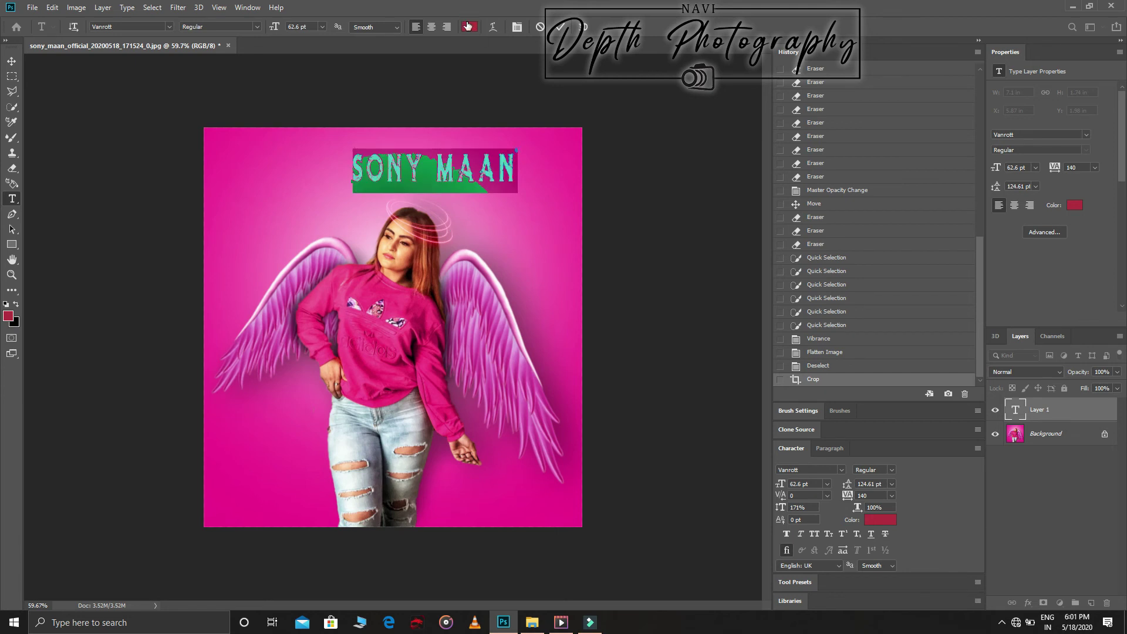
Colour the title a light pink sampled from the wings
left_click(468, 26)
left_click(337, 246)
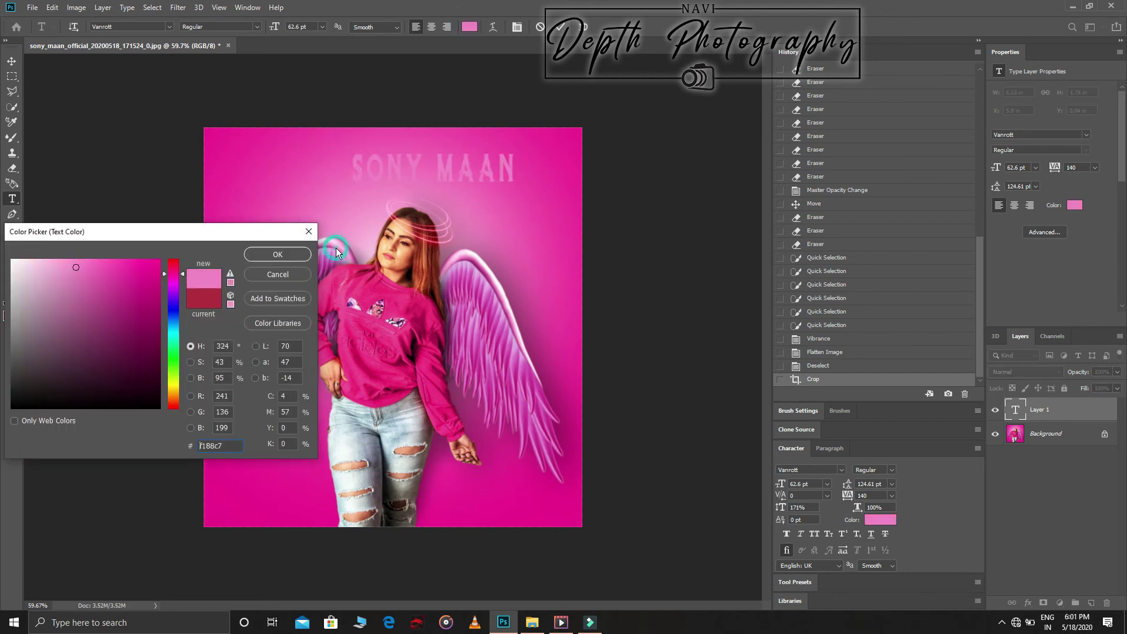
left_click(343, 237)
left_click(331, 245)
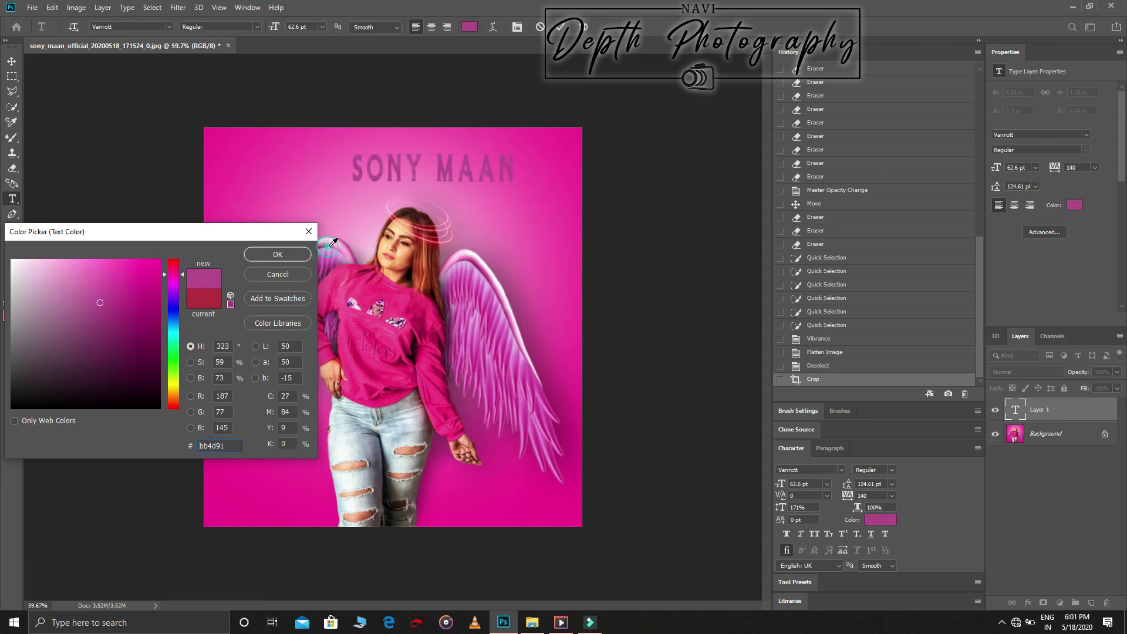
left_click(335, 251)
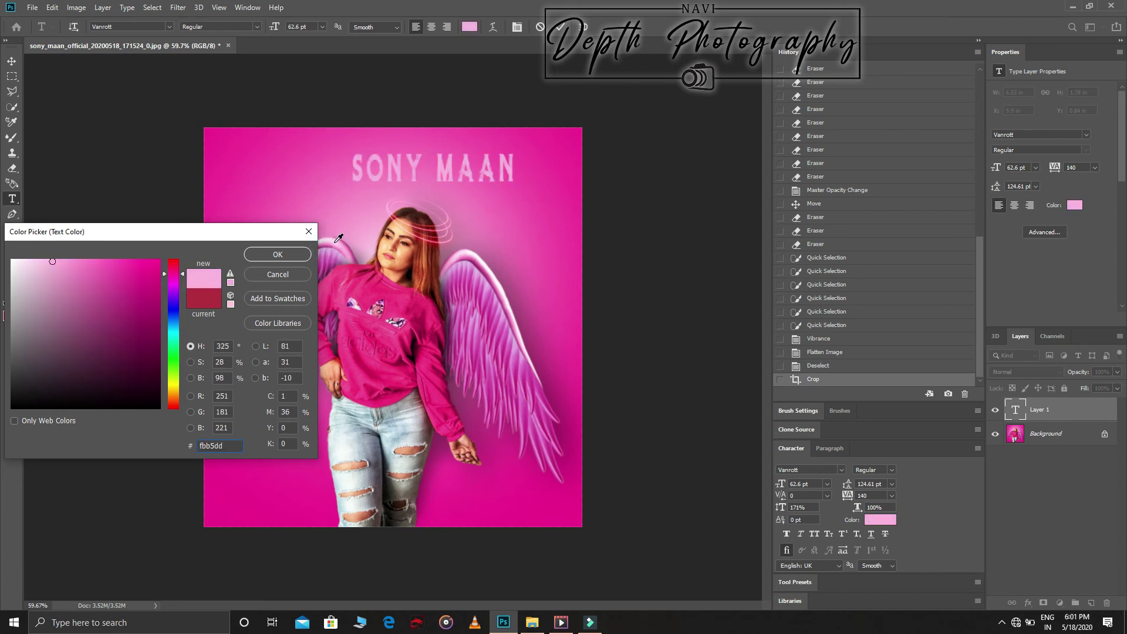
left_click(282, 254)
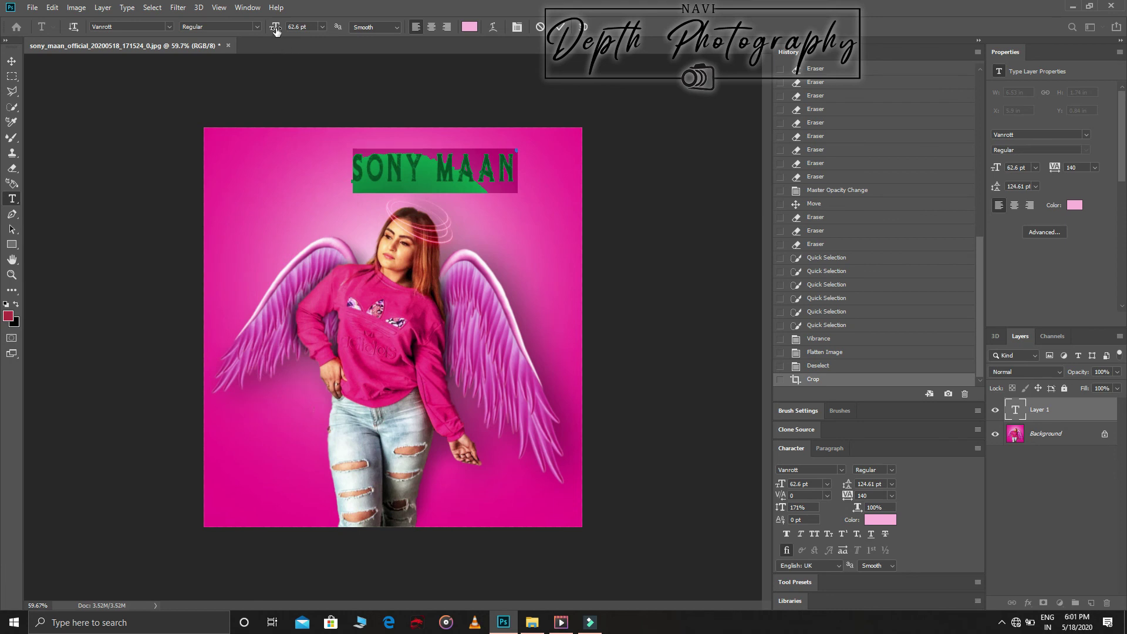
Enlarge the title to 79.6 pt and place it across the top above the head
left_click_drag(276, 31, 286, 30)
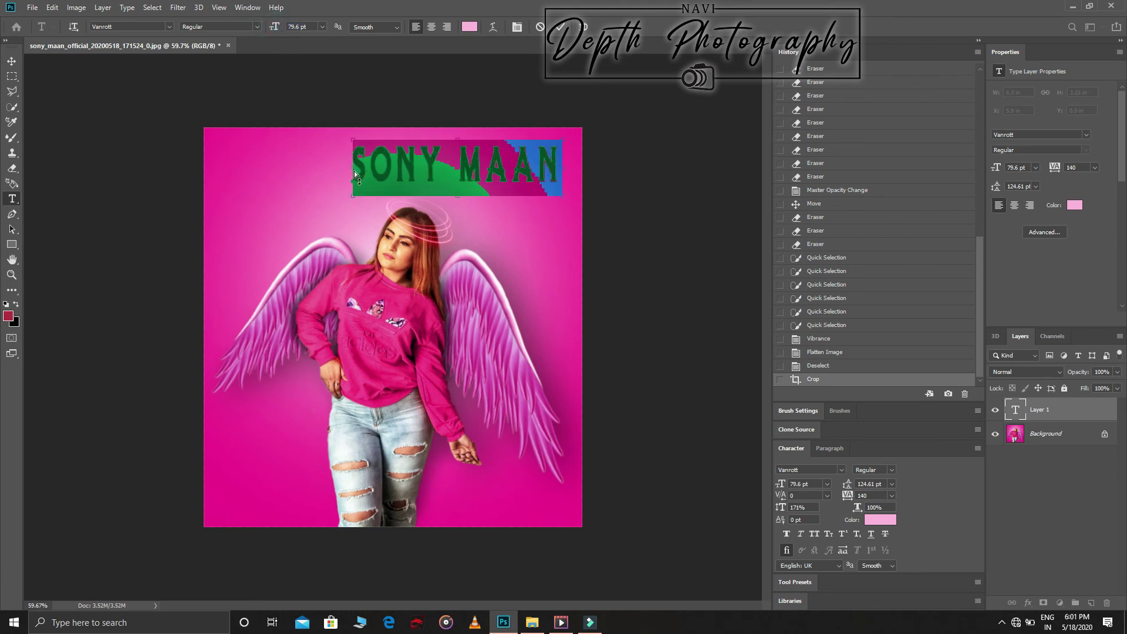
left_click(421, 175)
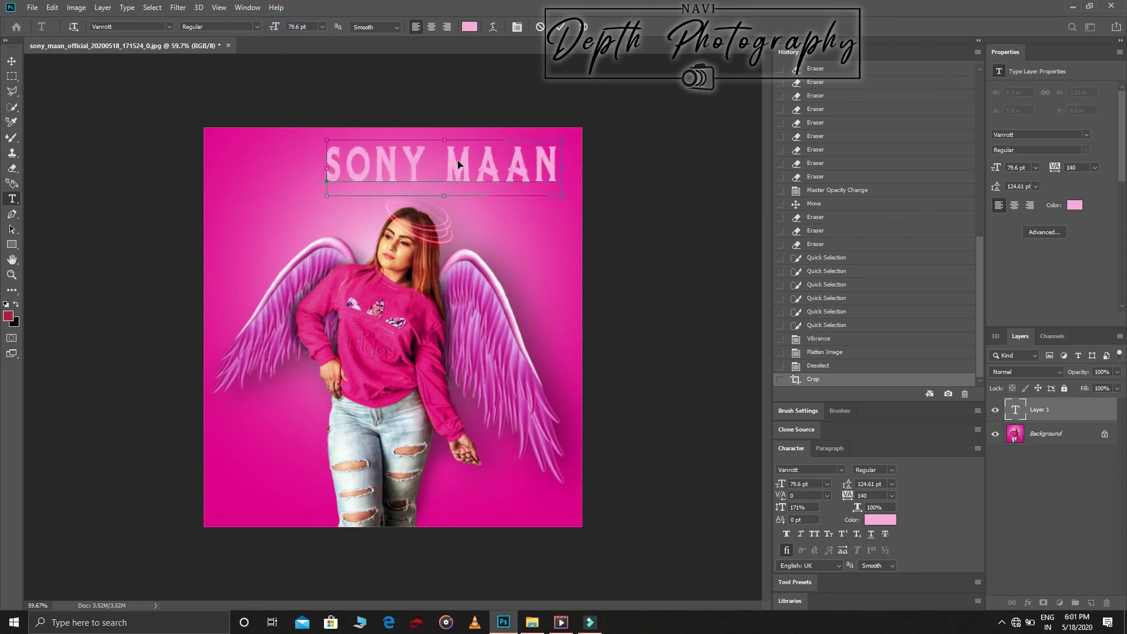
left_click_drag(458, 165, 393, 486)
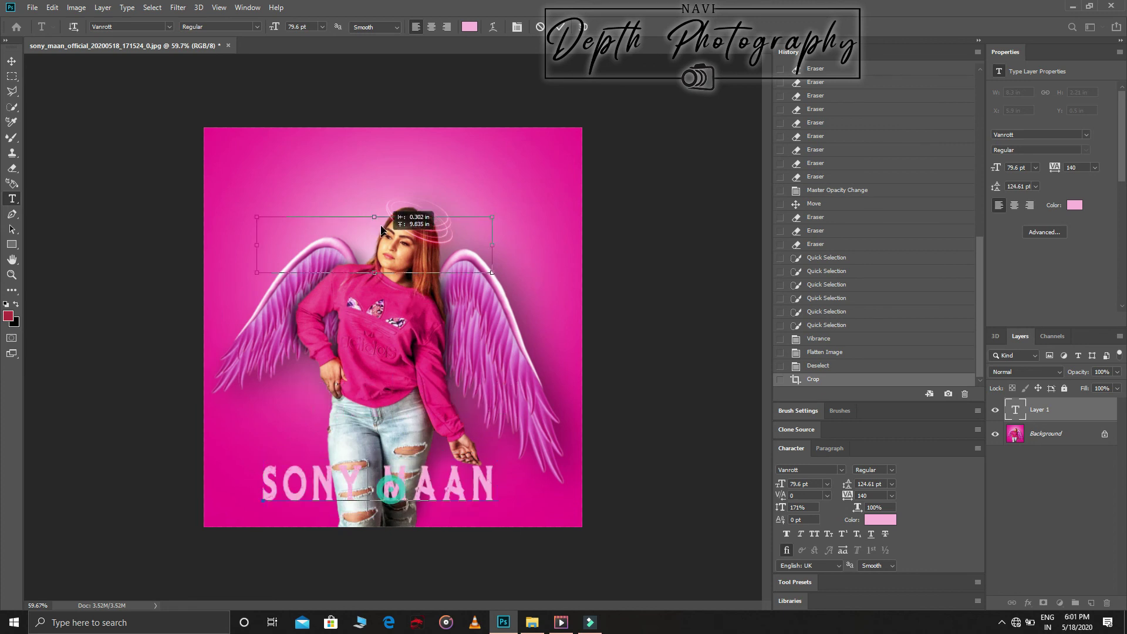
left_click_drag(383, 229, 367, 178)
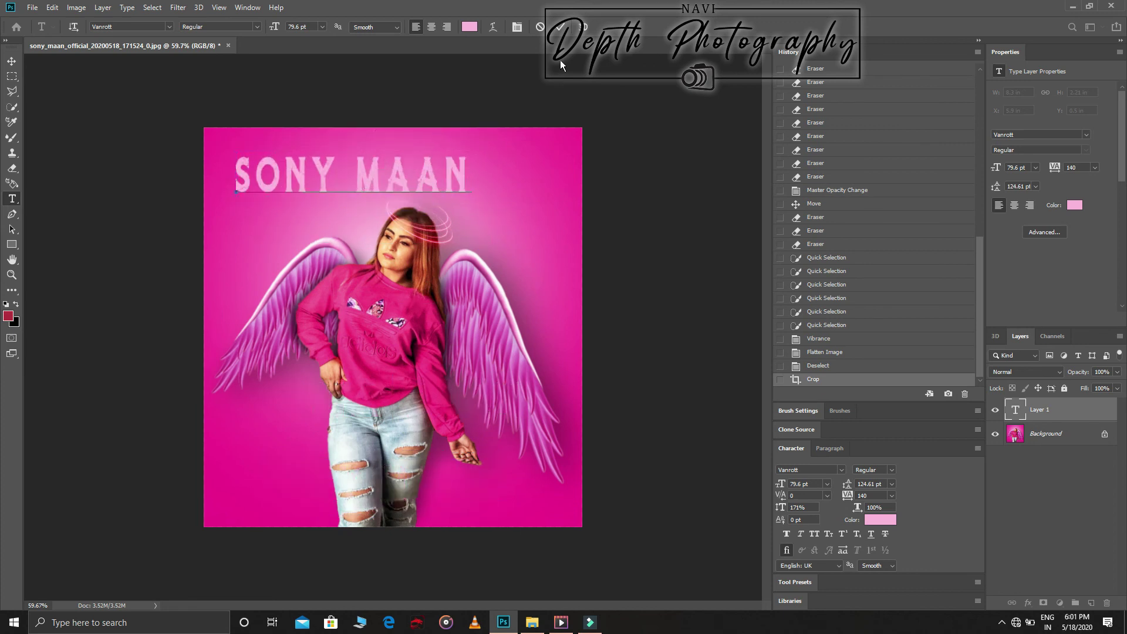
left_click(557, 28)
Set the title layer to Pin Light and move it toward the top-left
left_click(1026, 373)
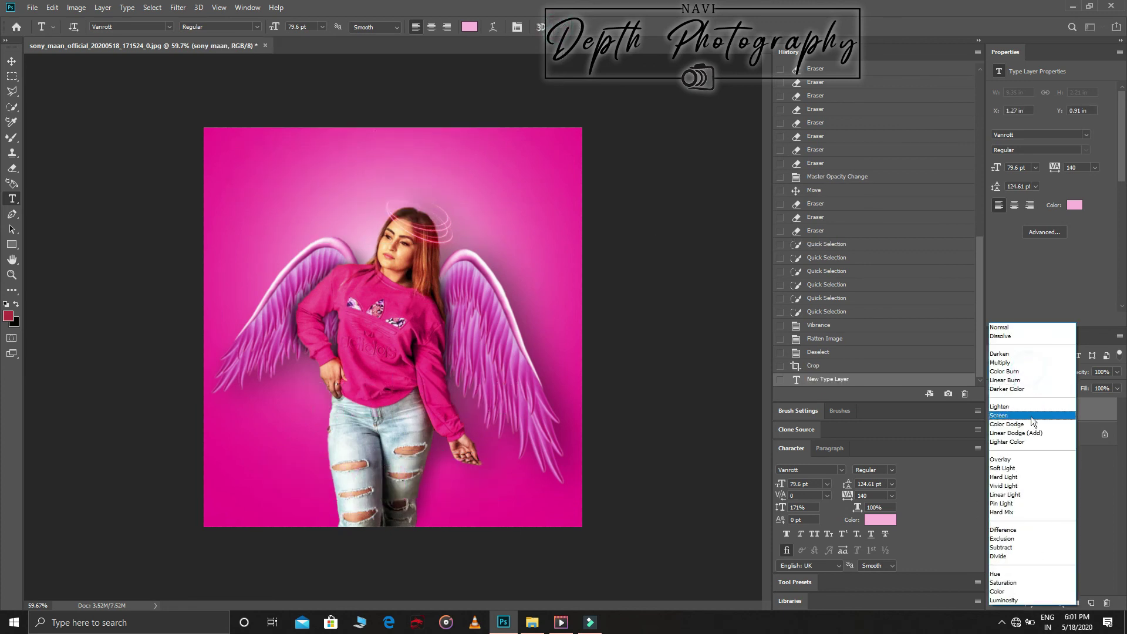
left_click(1034, 504)
left_click_drag(276, 177, 255, 150)
Recolour the SONY MAAN text to dark plum #64244a
key("ctrl+a")
left_click(297, 151)
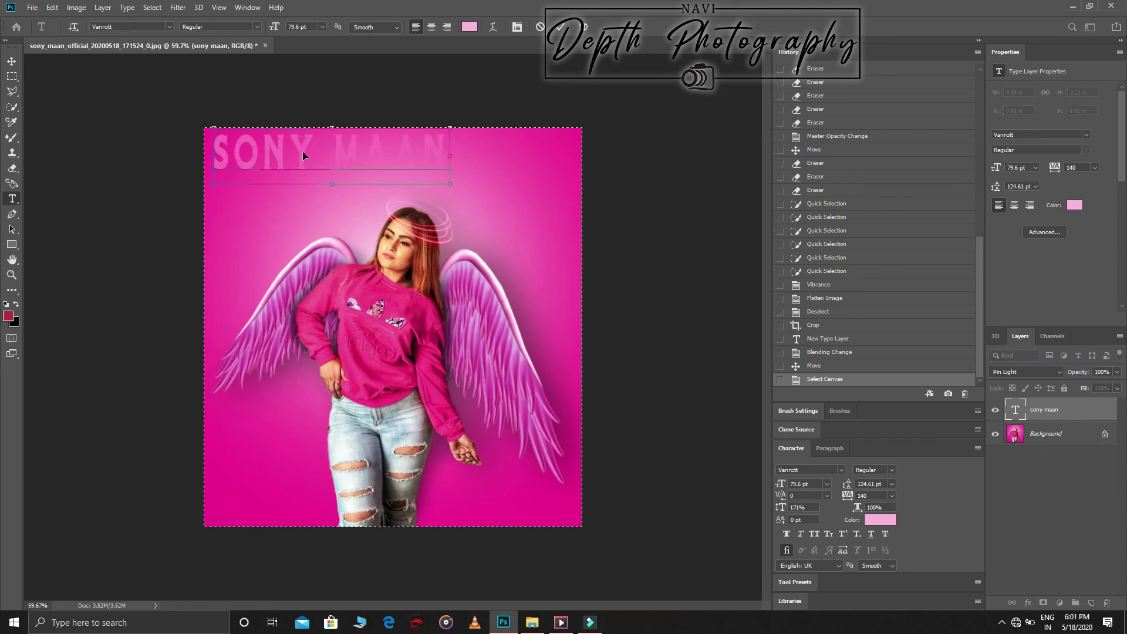
key("ctrl+a")
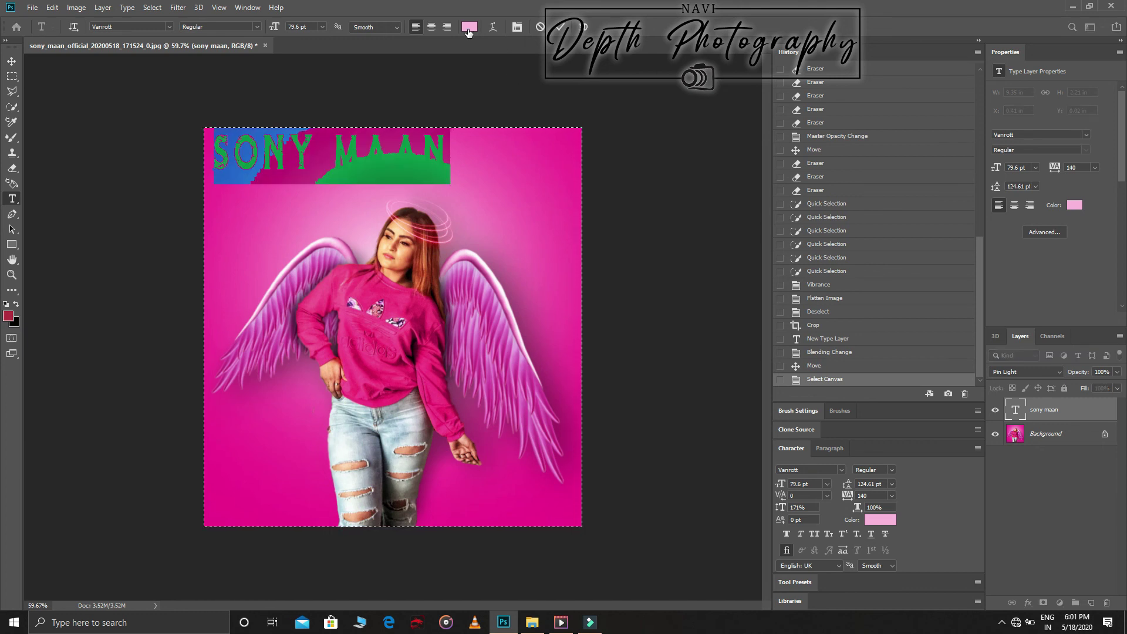
left_click(470, 26)
left_click(75, 322)
left_click(57, 368)
left_click_drag(56, 369, 53, 301)
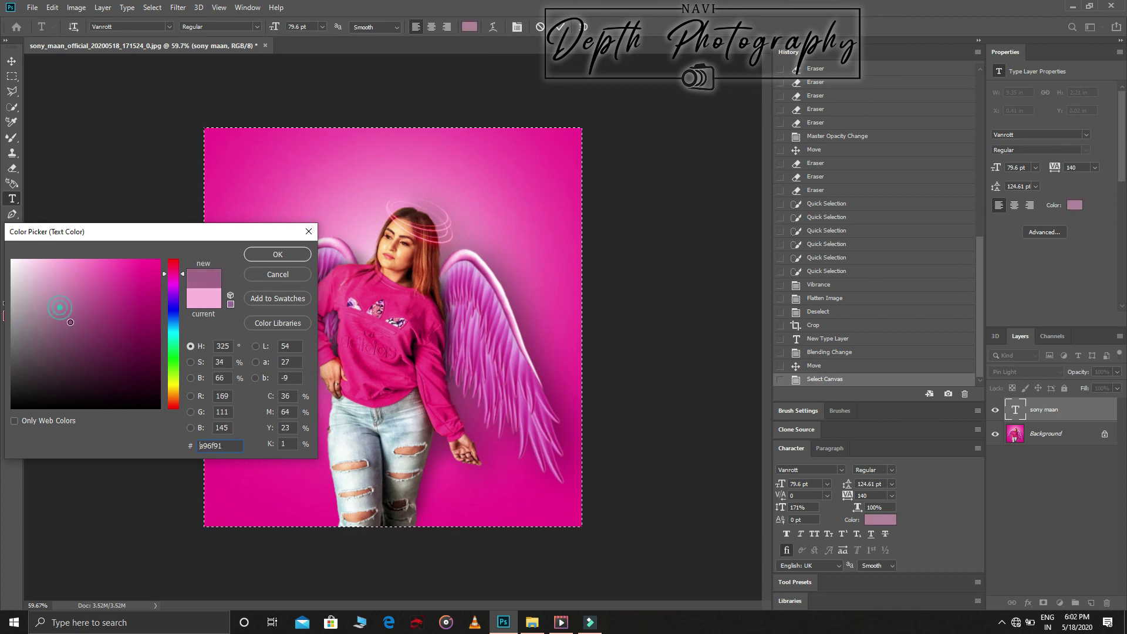
left_click_drag(53, 302, 106, 350)
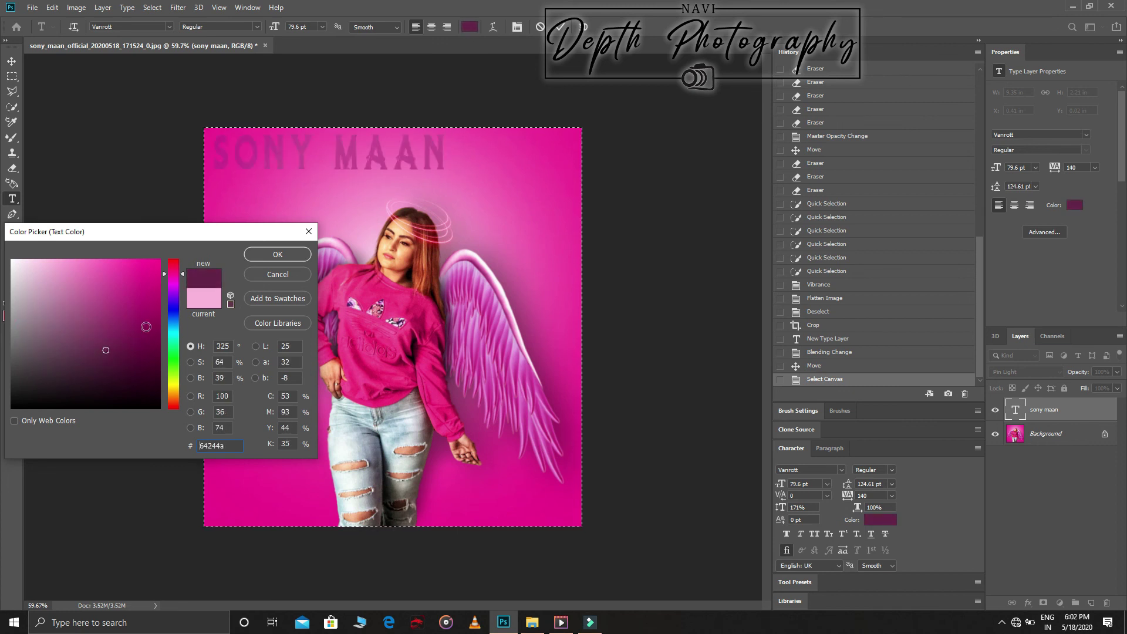
left_click(277, 254)
left_click(563, 29)
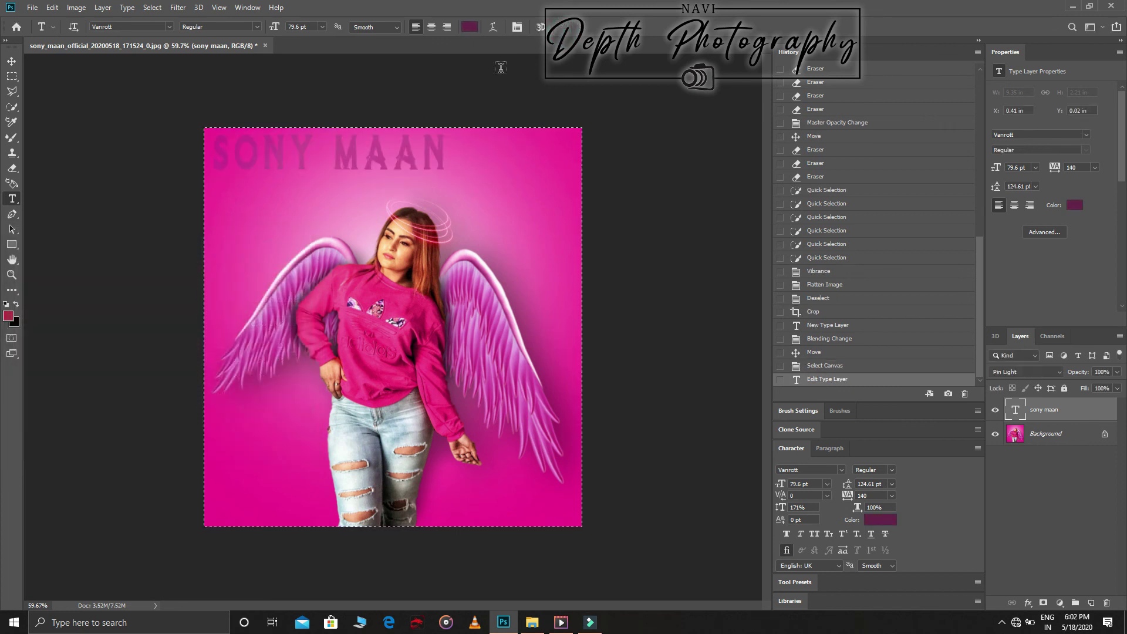
Deselect, lower the title beside the head, and scale it to about 64%
left_click(11, 75)
right_click(338, 211)
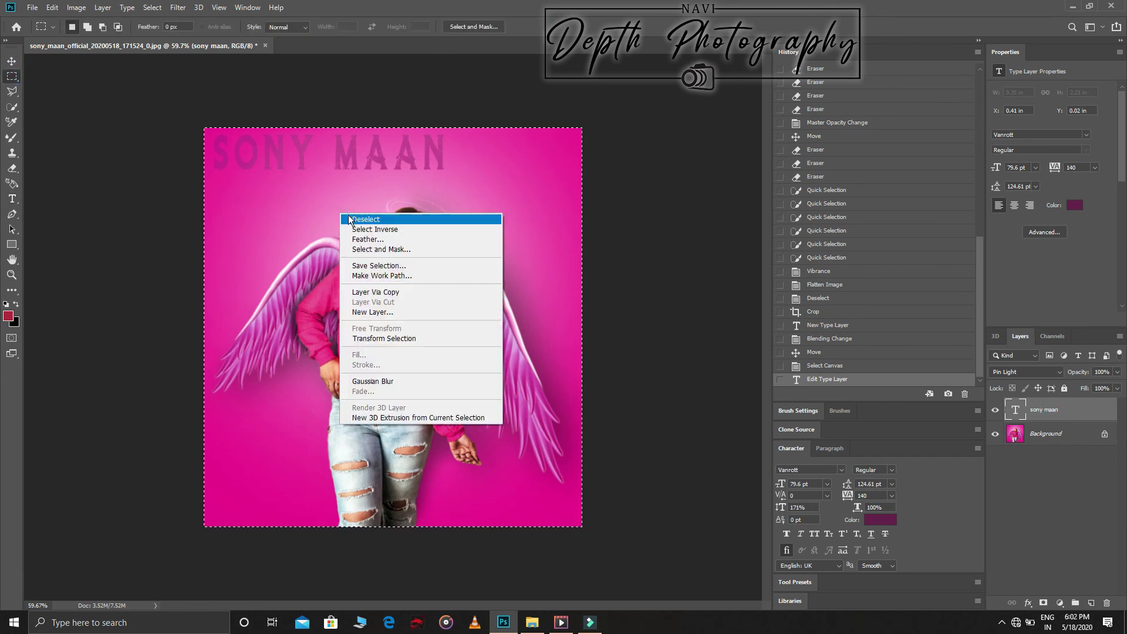
left_click(369, 219)
left_click_drag(303, 152, 303, 200)
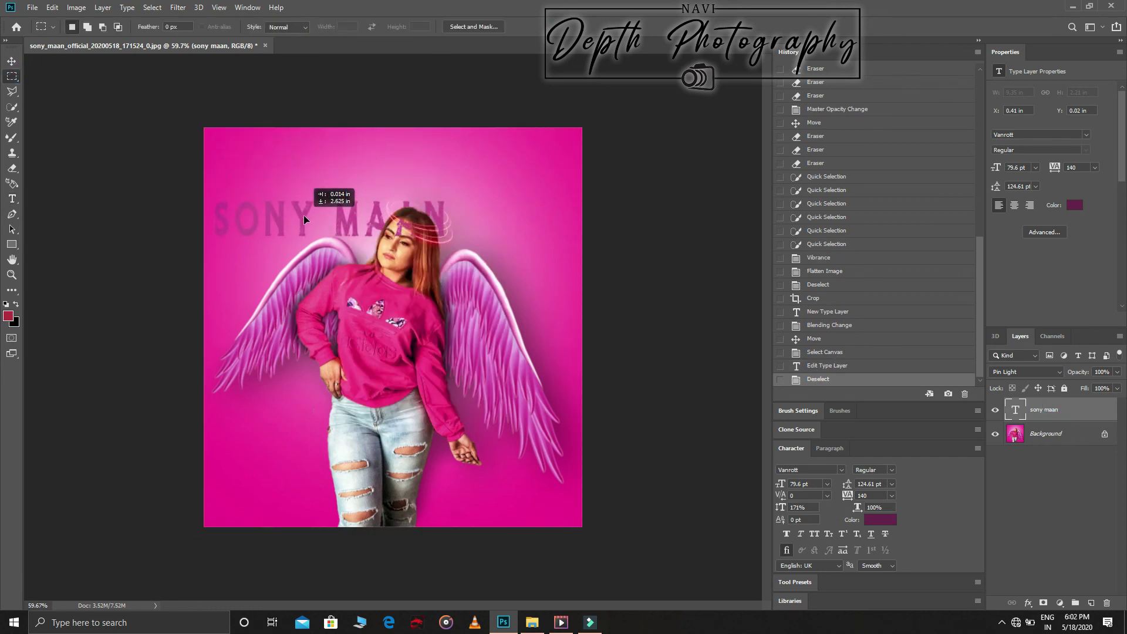
key("ctrl+t")
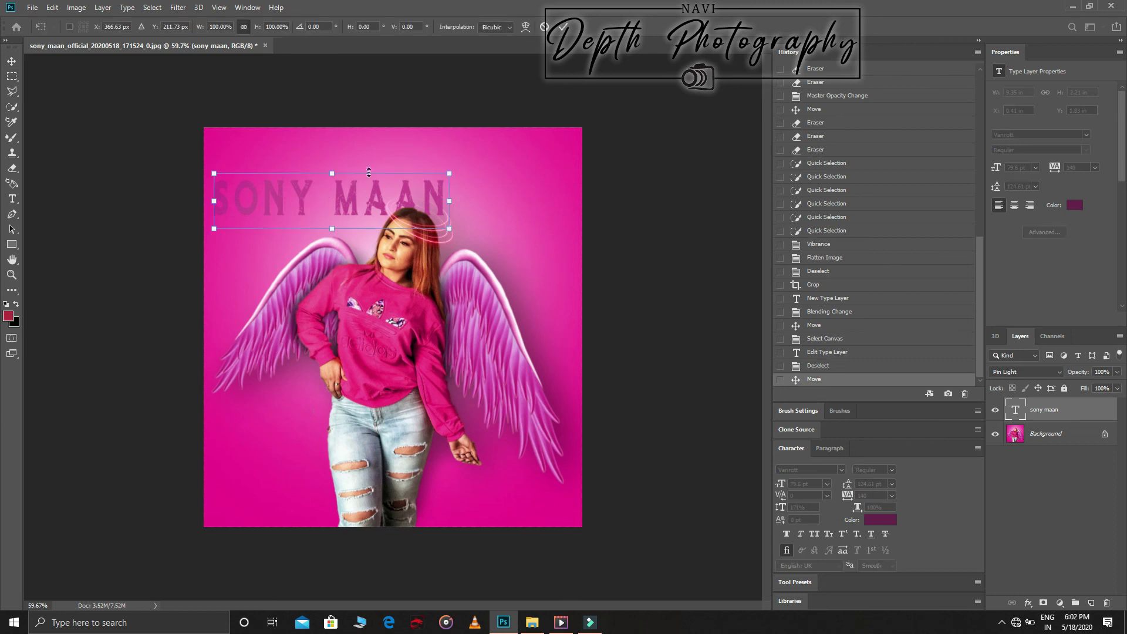
left_click_drag(452, 171, 366, 194)
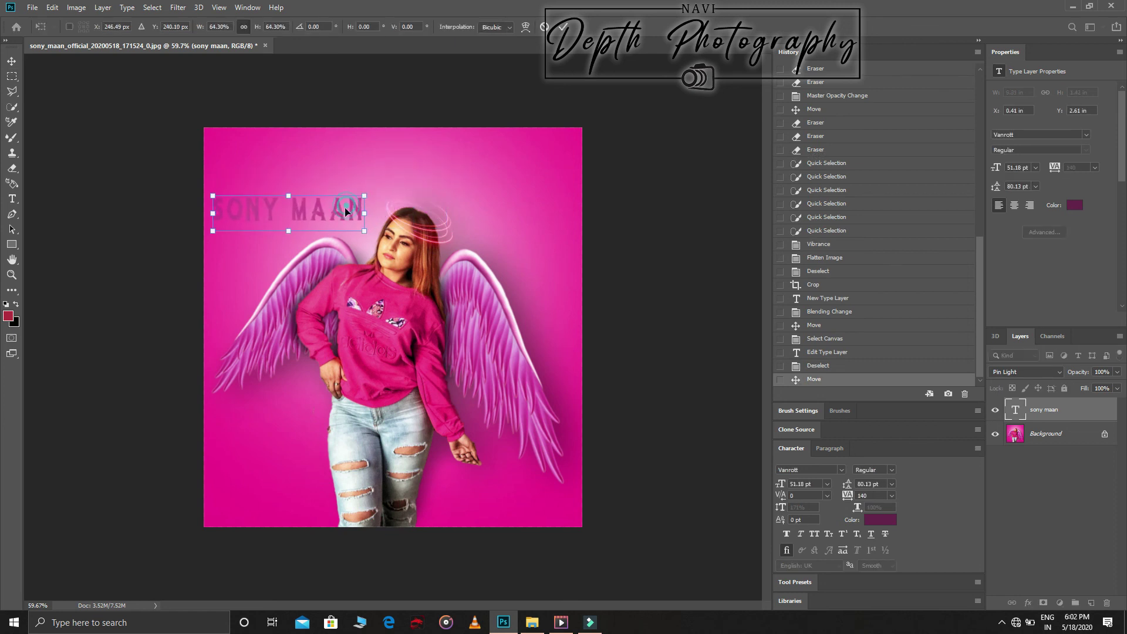
left_click(565, 28)
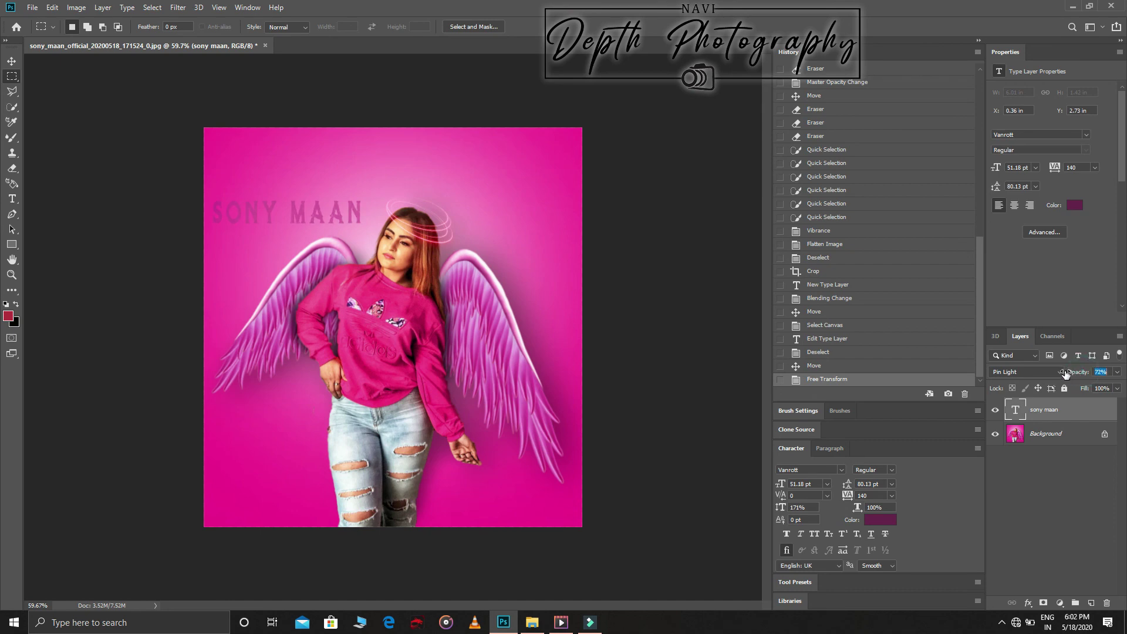
Set the title layer opacity to 60% and zoom in on the image
left_click_drag(1058, 373, 1060, 373)
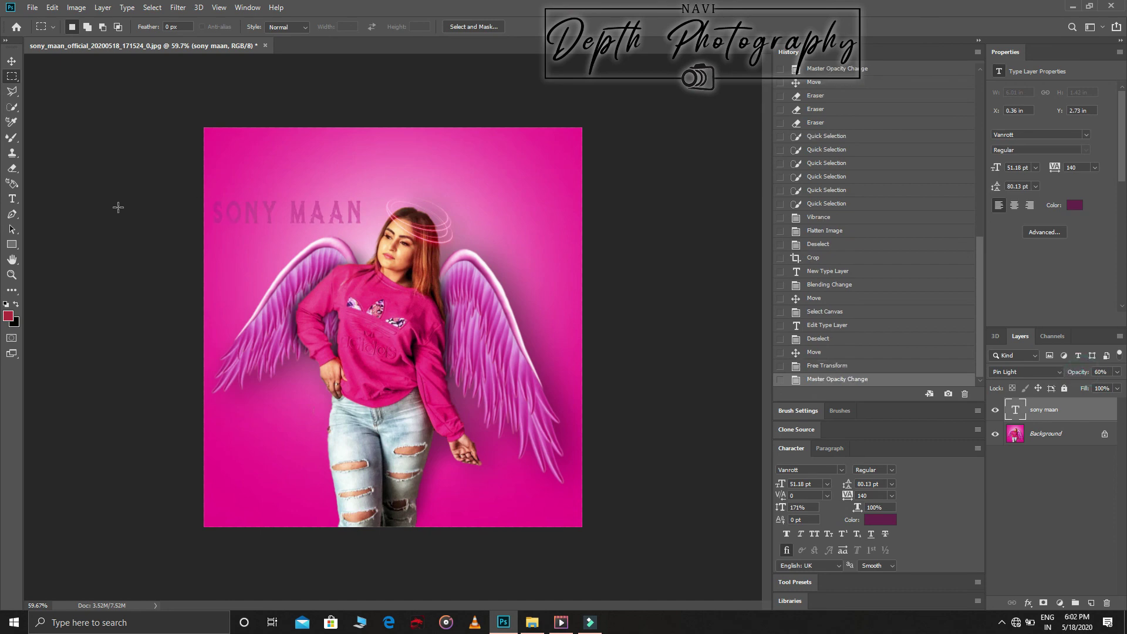
left_click(11, 274)
left_click_drag(388, 211, 428, 212)
left_click(32, 8)
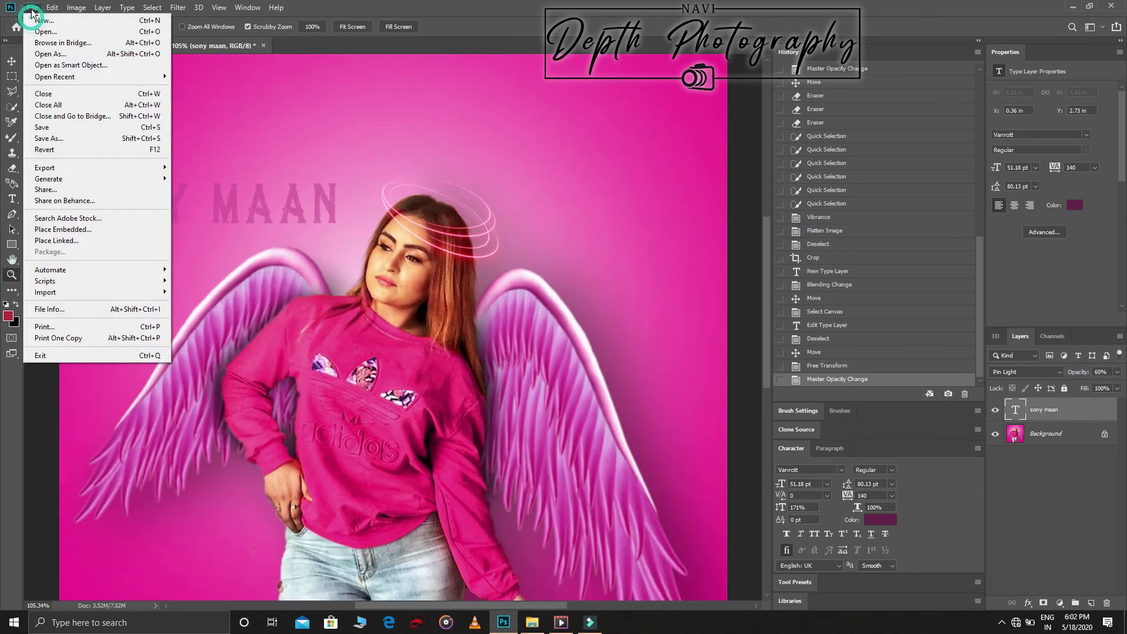
left_click(1002, 623)
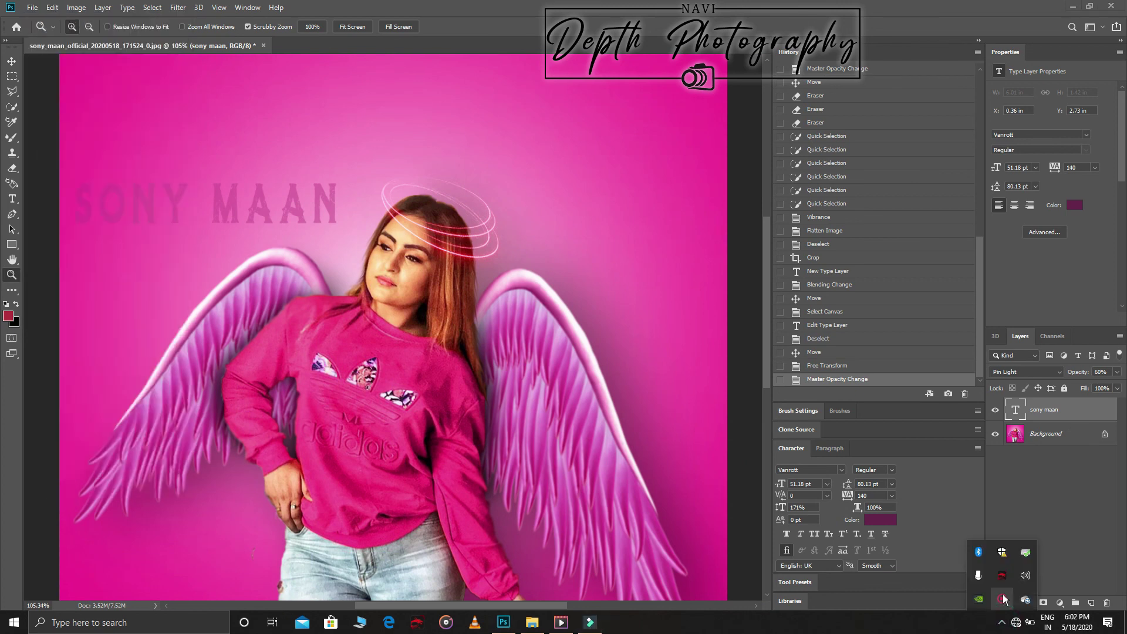
right_click(978, 552)
left_click(1011, 601)
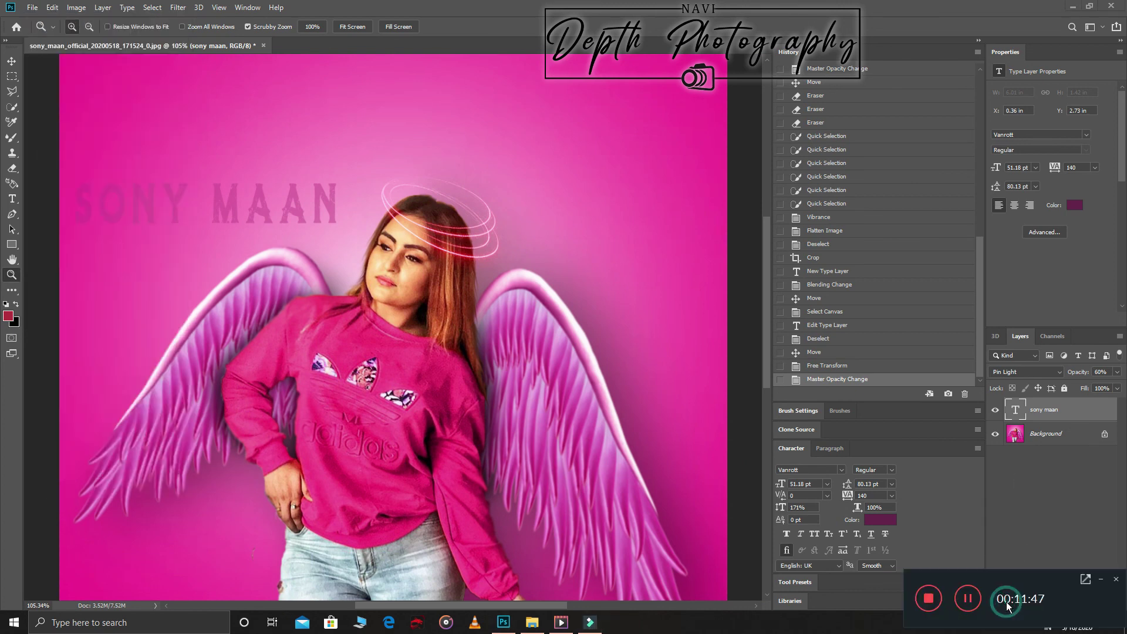